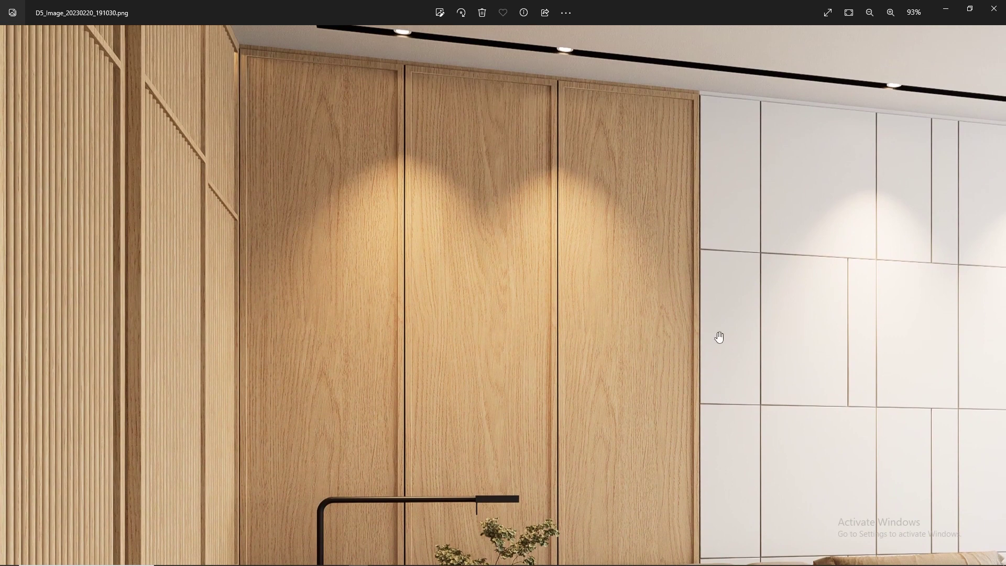
Examine the finished bedroom render, from the wood wall panels across the bed and pendant lamp to the armchair and windows.
left_click_drag(718, 337, 468, 331)
left_click_drag(686, 313, 397, 275)
left_click_drag(690, 389, 494, 247)
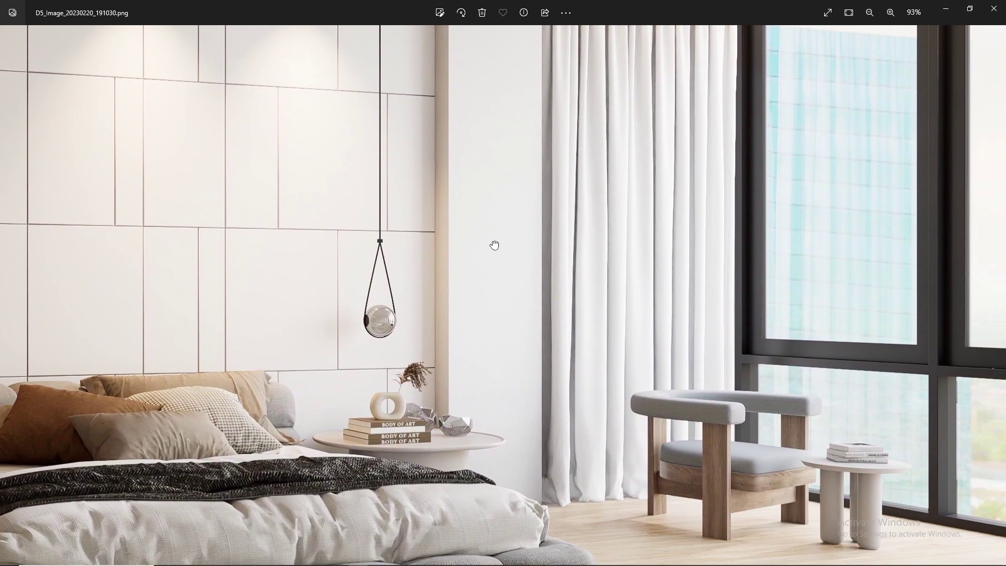
left_click_drag(664, 387, 601, 319)
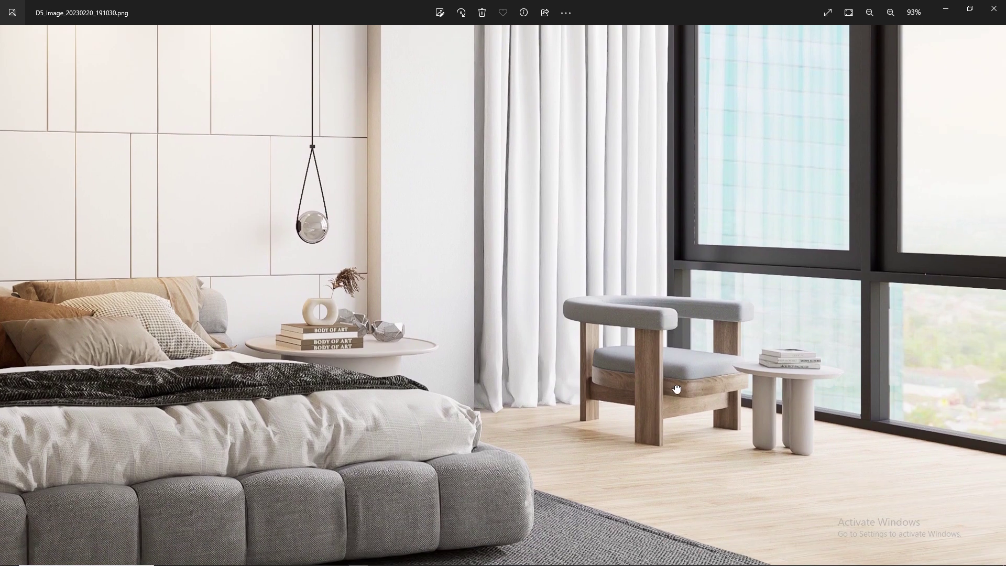
left_click_drag(677, 389, 587, 489)
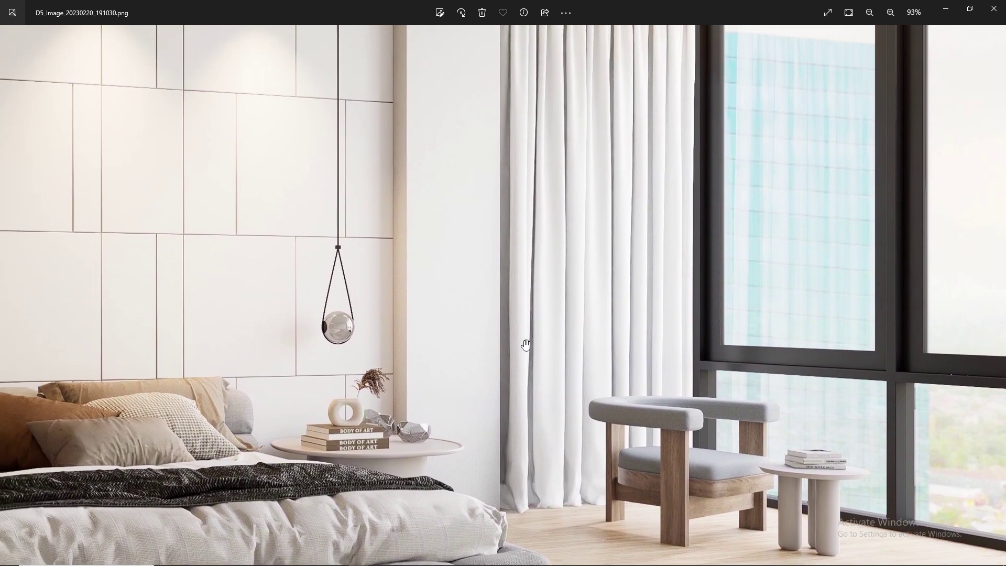
scroll(526, 344, "down", 5)
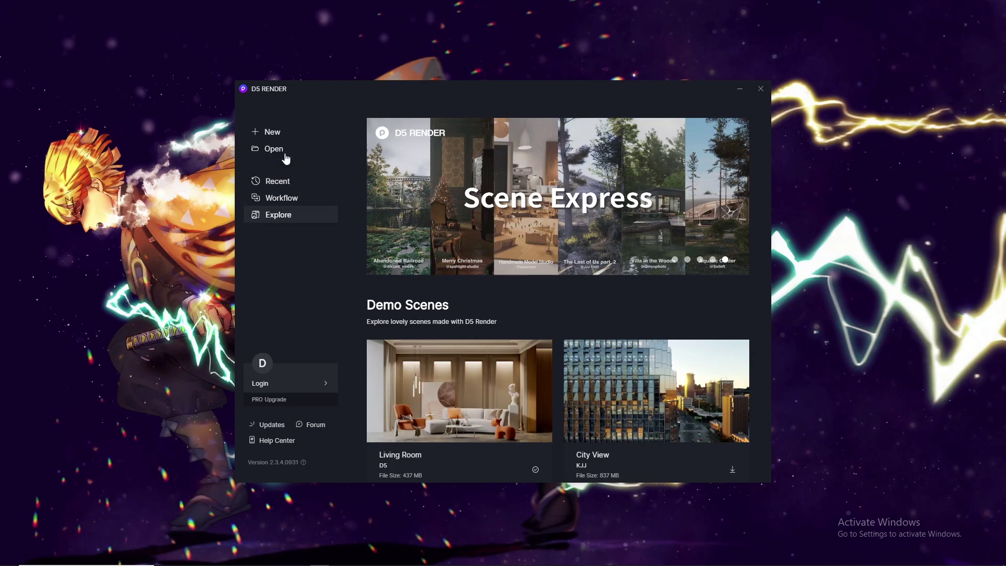
Switch to D5 Render, open the bedroom 123.skp model and set the still image preset size to 4K.
left_click(273, 150)
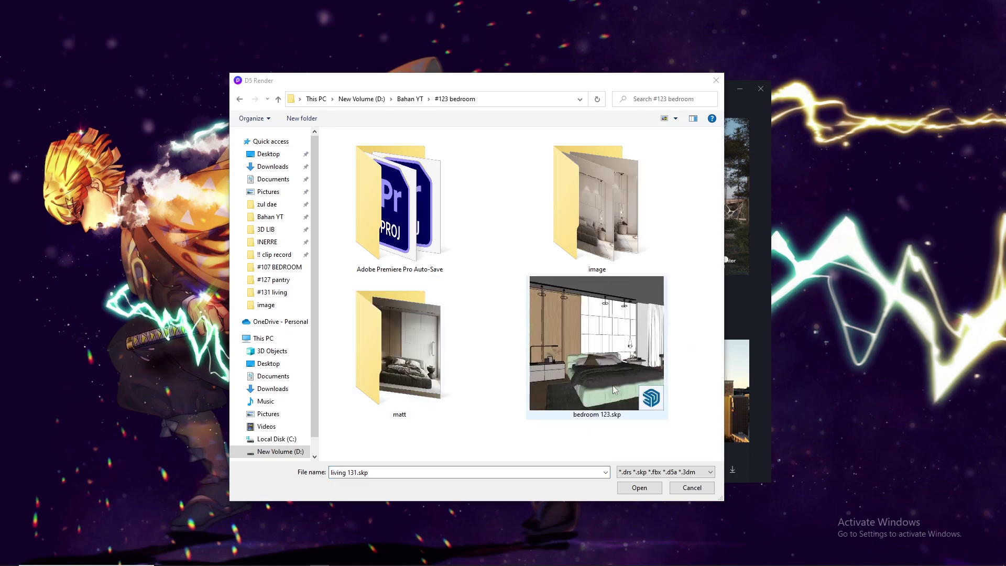
double_click(619, 385)
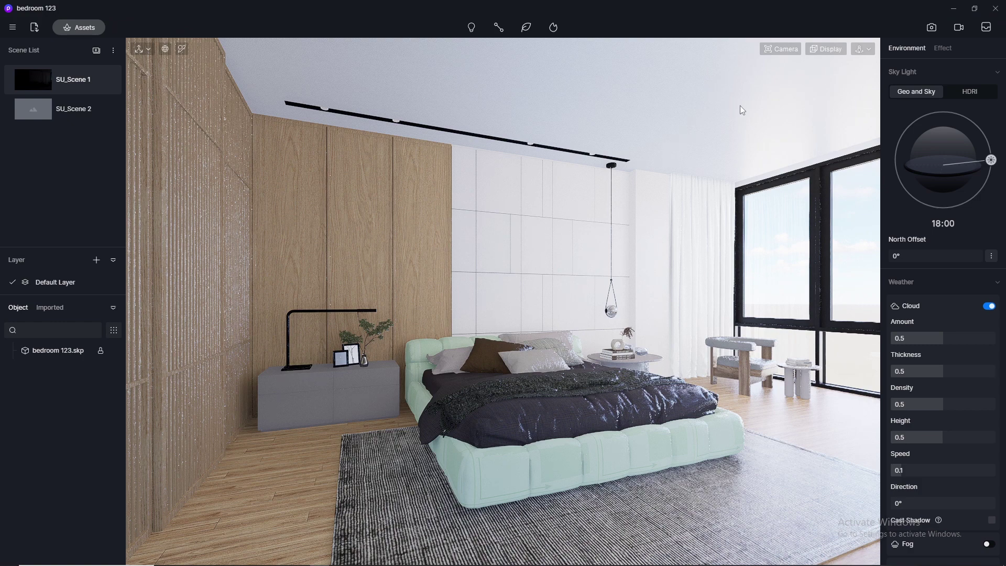
left_click(930, 28)
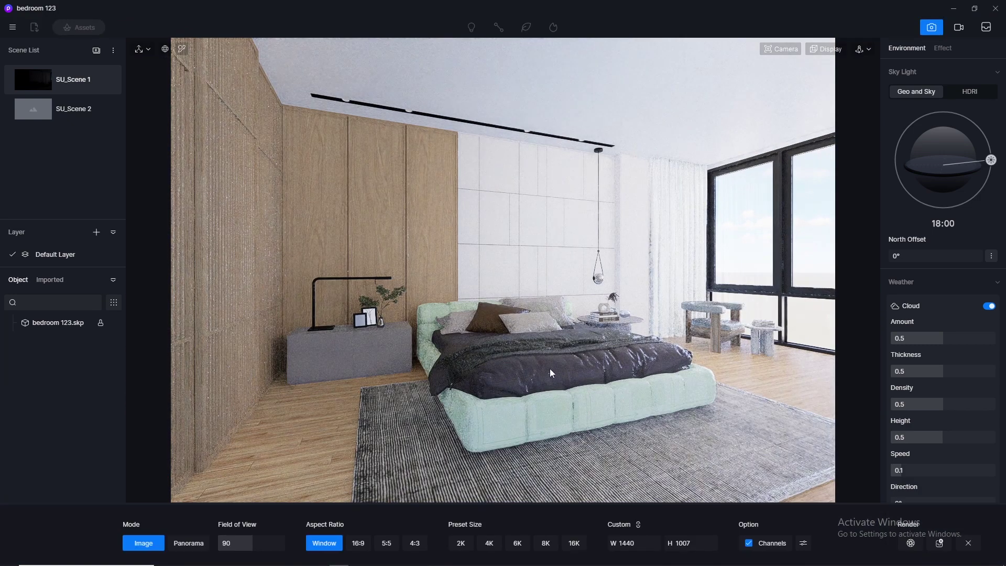
left_click(492, 545)
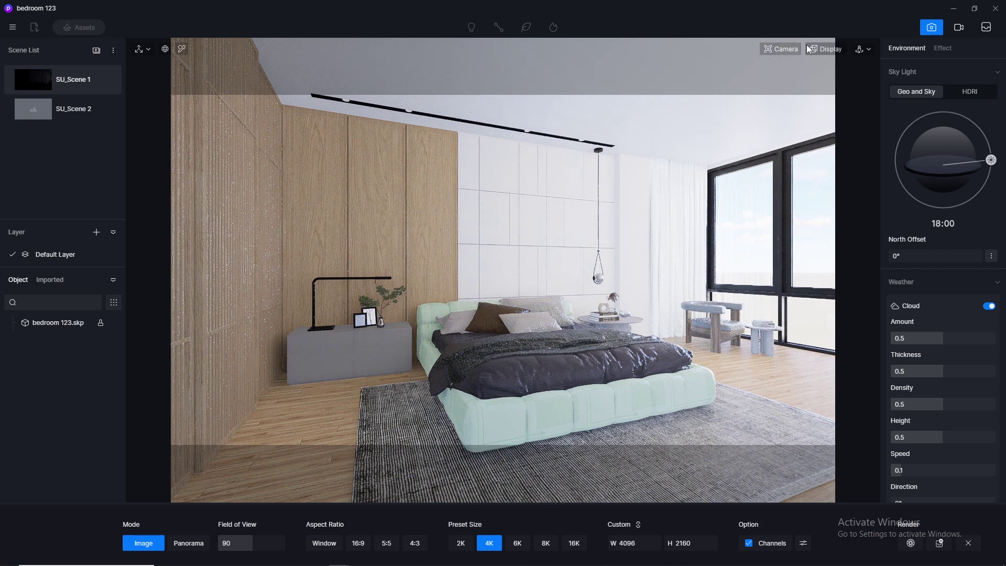
Set the camera's field of view to 80 and change the navigation mode to Fly.
left_click(781, 50)
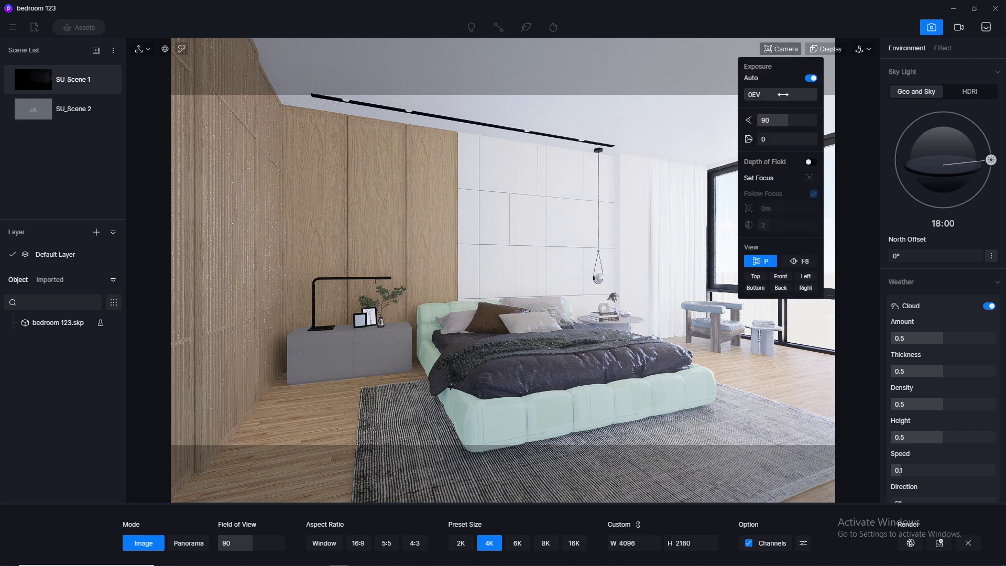
left_click(782, 124)
key("Return")
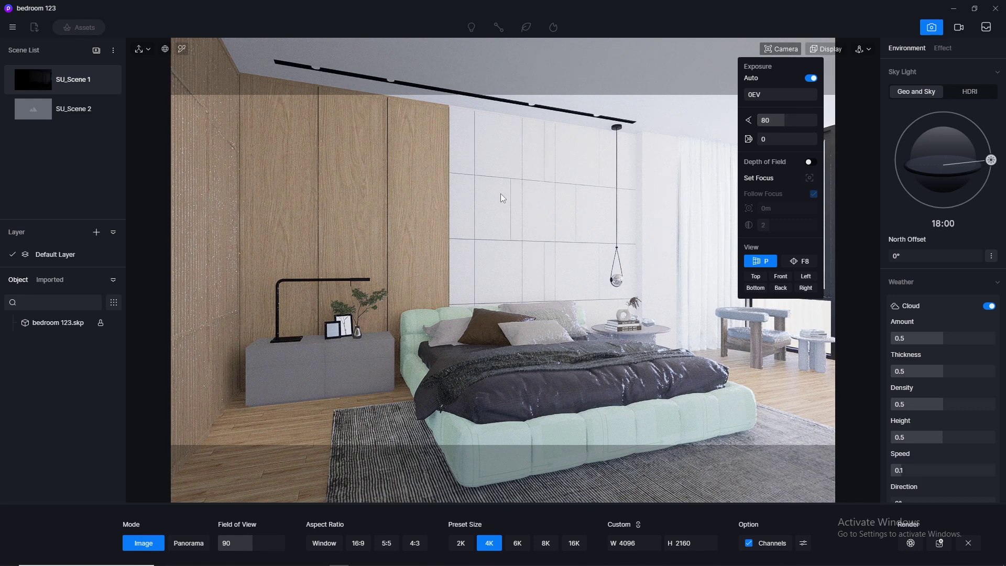
left_click(863, 49)
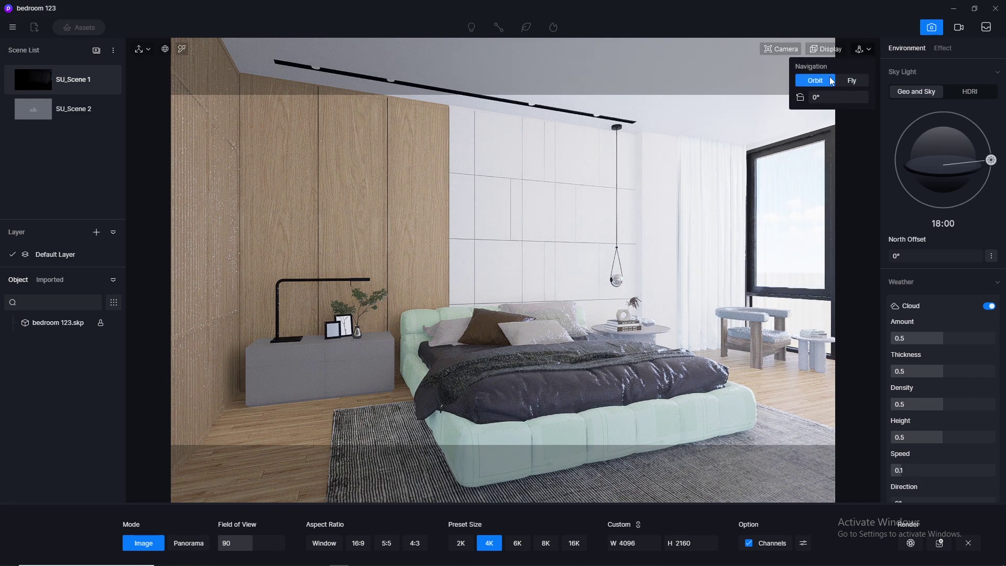
left_click(852, 81)
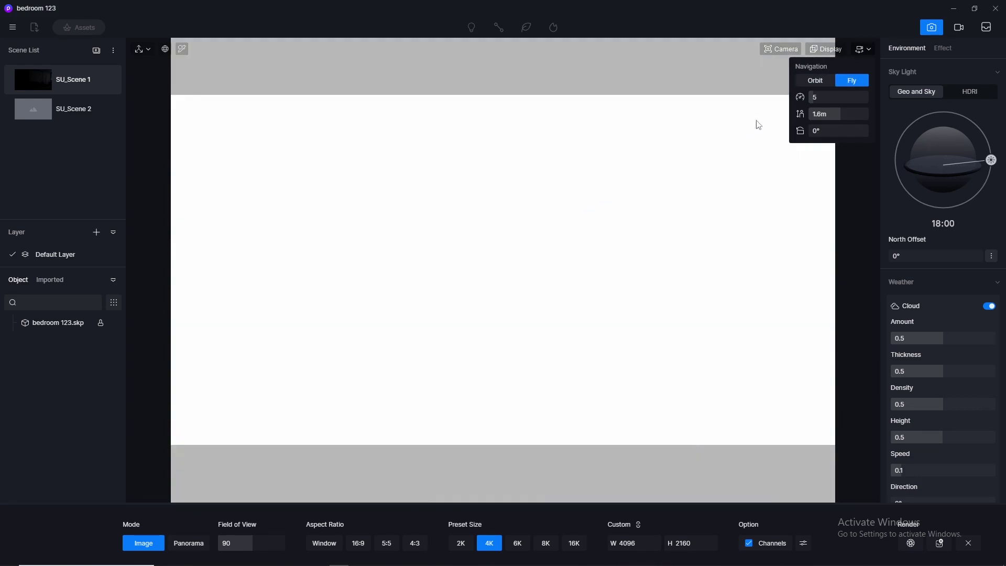
Set the camera's clipping distance to 182.4 so the view cuts through the wall in front of the bedroom.
left_click(780, 49)
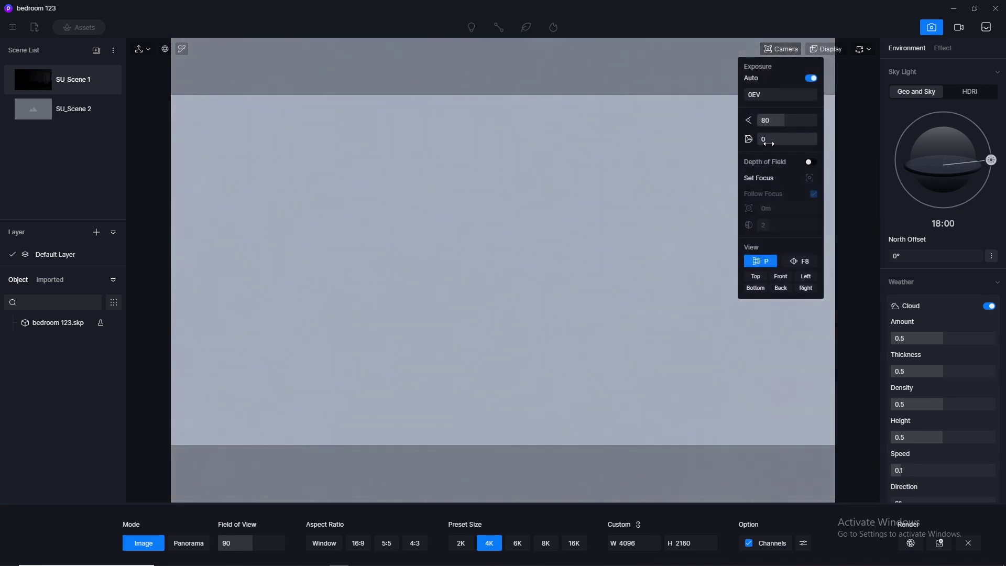
left_click_drag(764, 139, 768, 139)
scroll(768, 139, "up", 3)
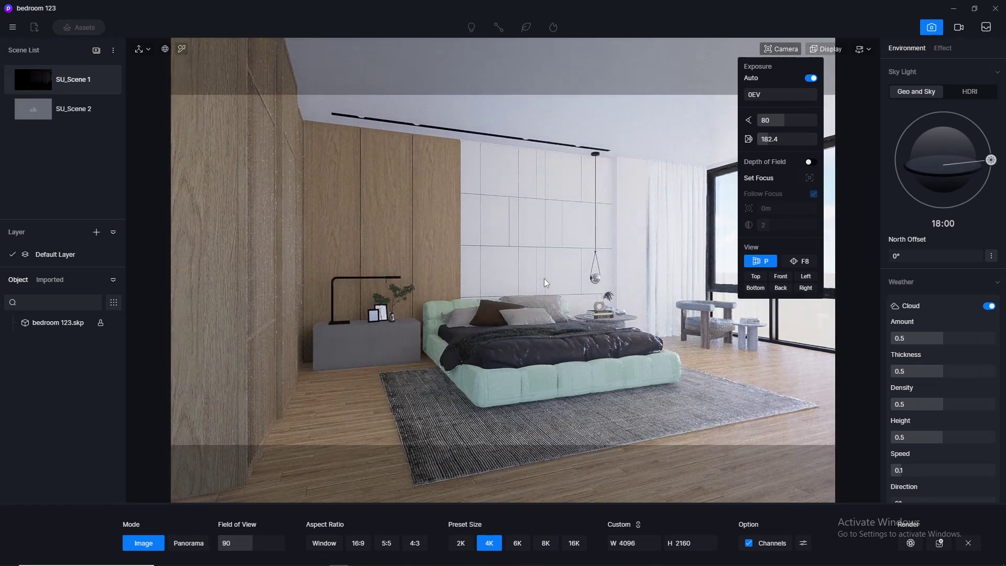
Move and turn the camera to frame the bed between the slatted wood wall and the windows.
key("d")
key("a")
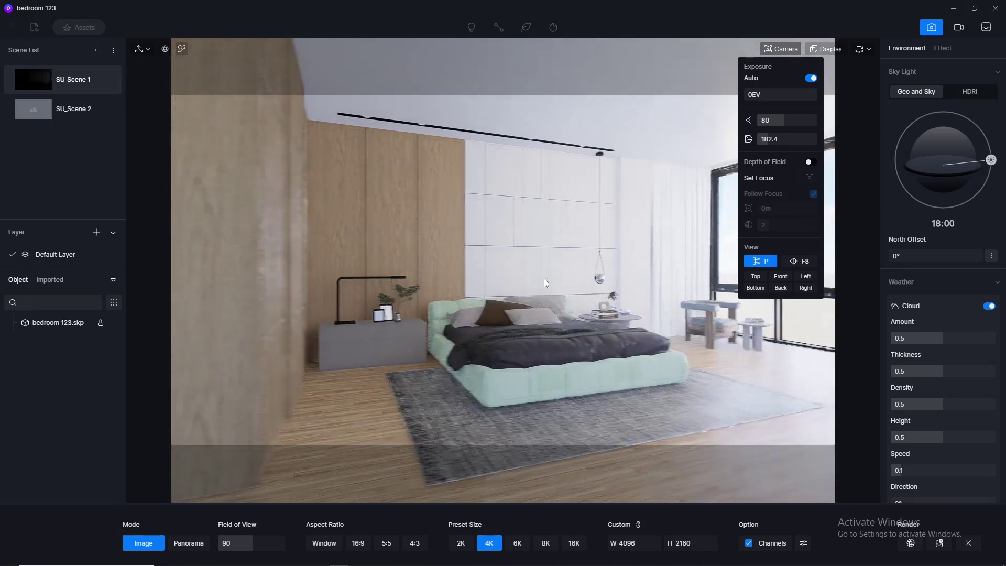
key("d")
key("w")
key("s")
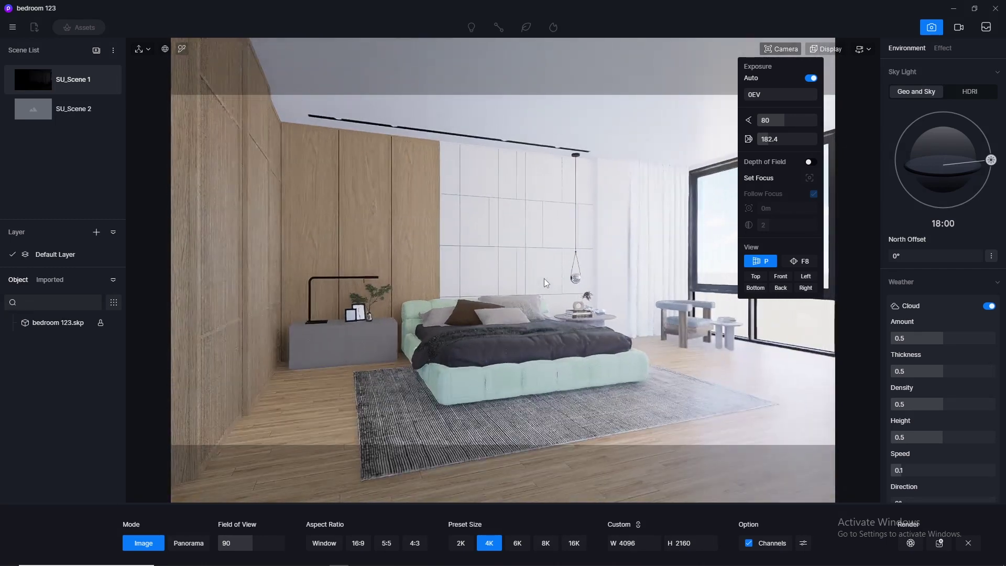
right_click_drag(511, 291, 486, 293)
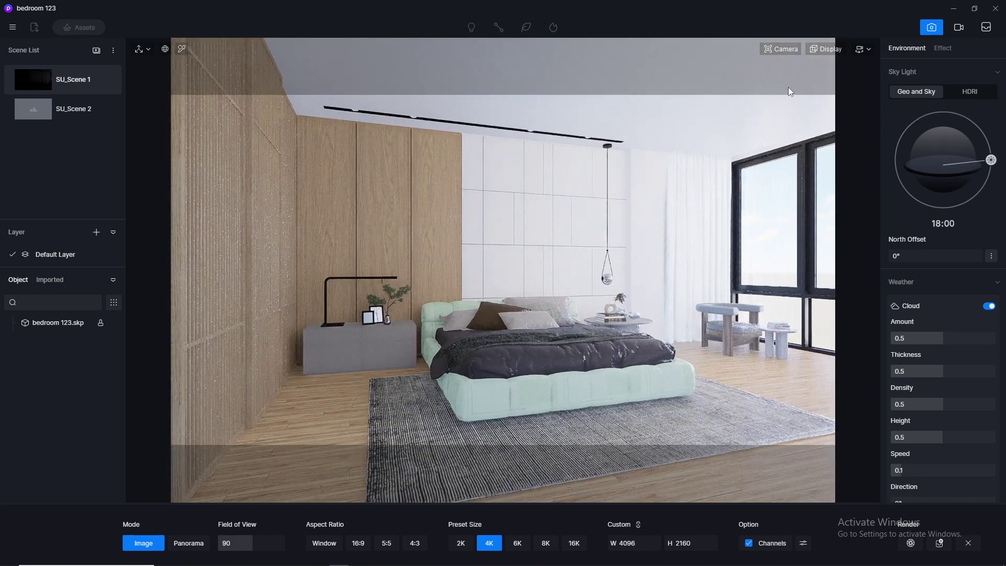
Try a camera field of view of 75, and set it back to 80.
left_click(778, 52)
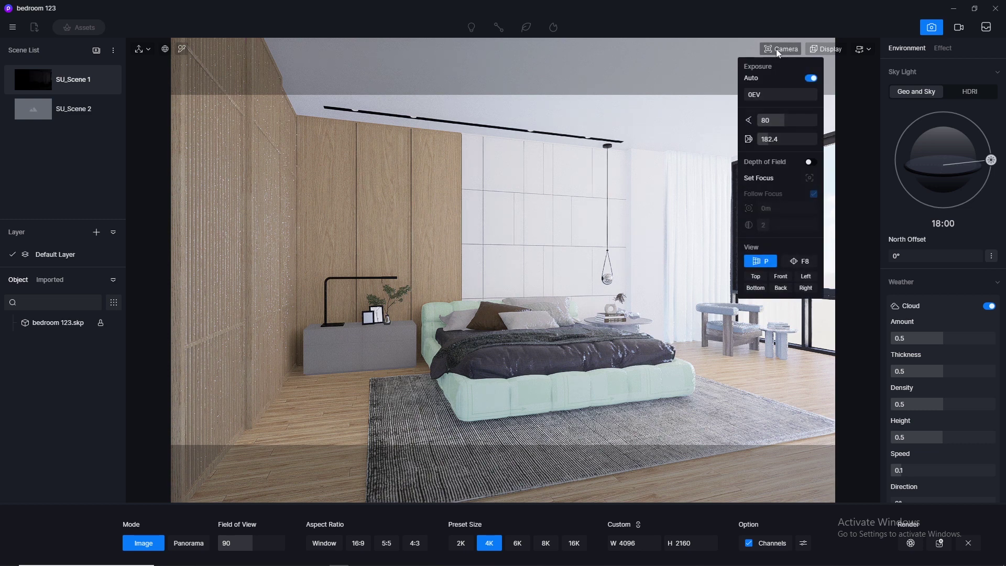
left_click(778, 120)
key("Return")
left_click(776, 119)
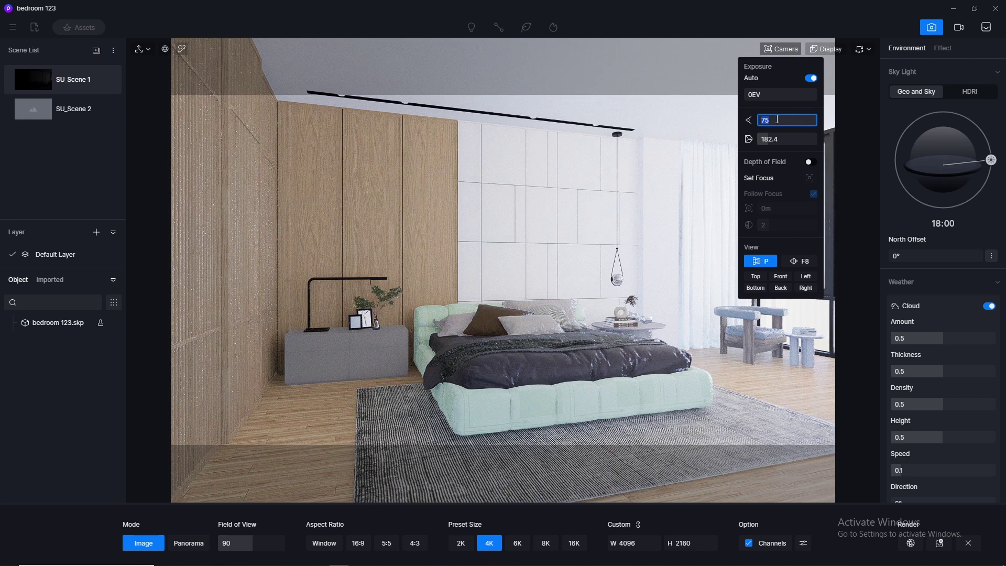
type("80")
key("Return")
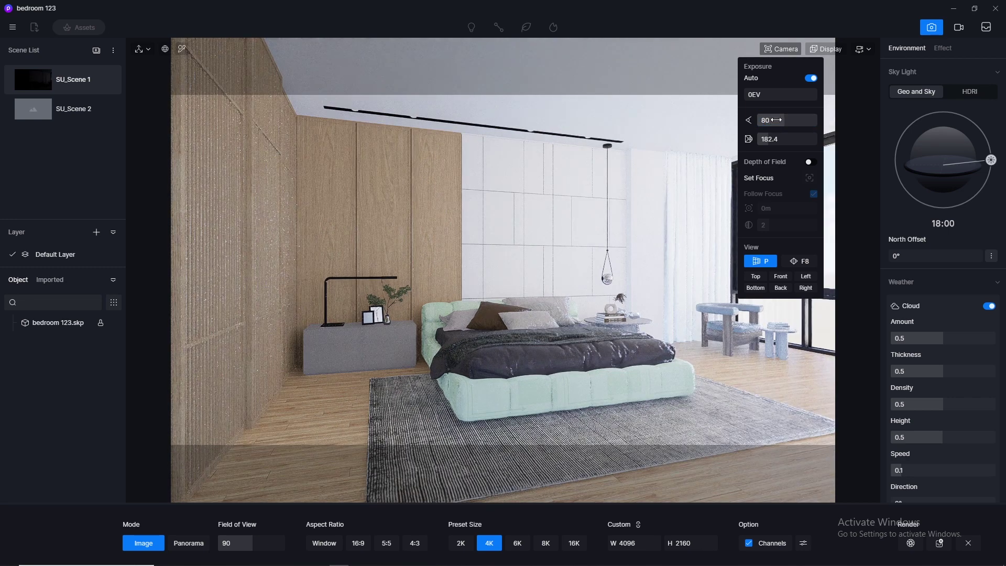
Try a camera height of about 1.26 m for the bedroom view.
key("q")
key("e")
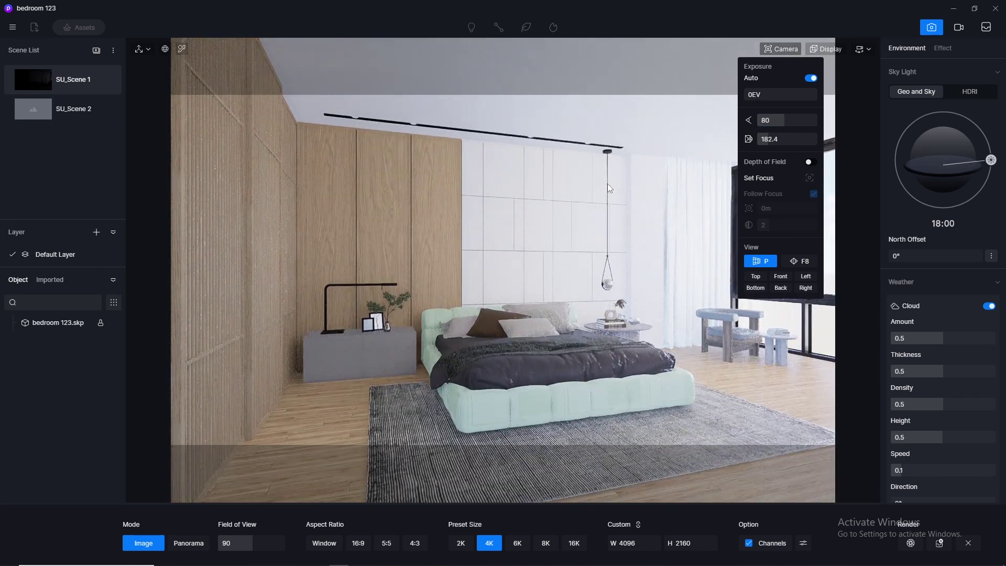
key("q")
key("e")
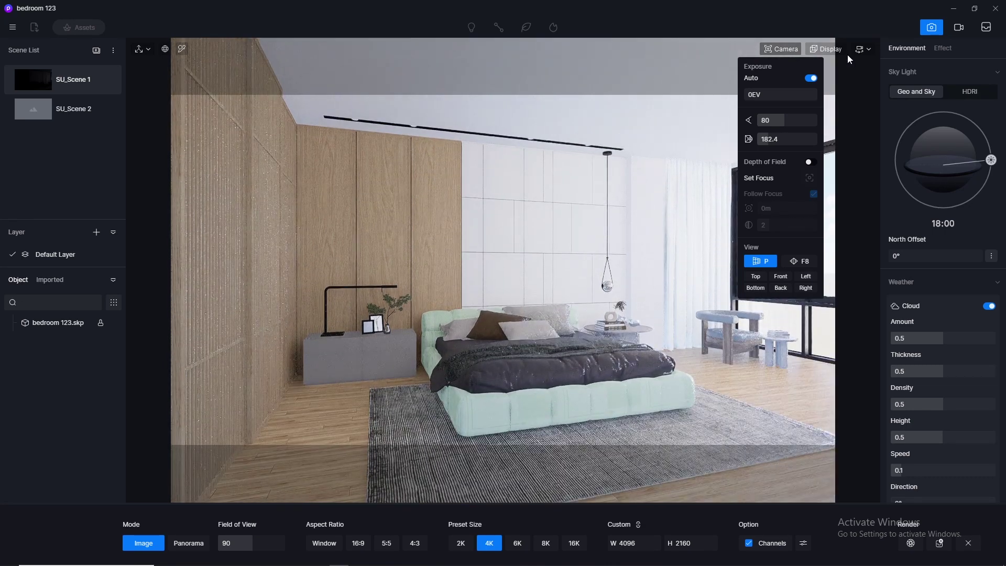
Set the fly navigation speed to 1 and lower the camera to a height of 1.15 m.
left_click(859, 49)
left_click(818, 96)
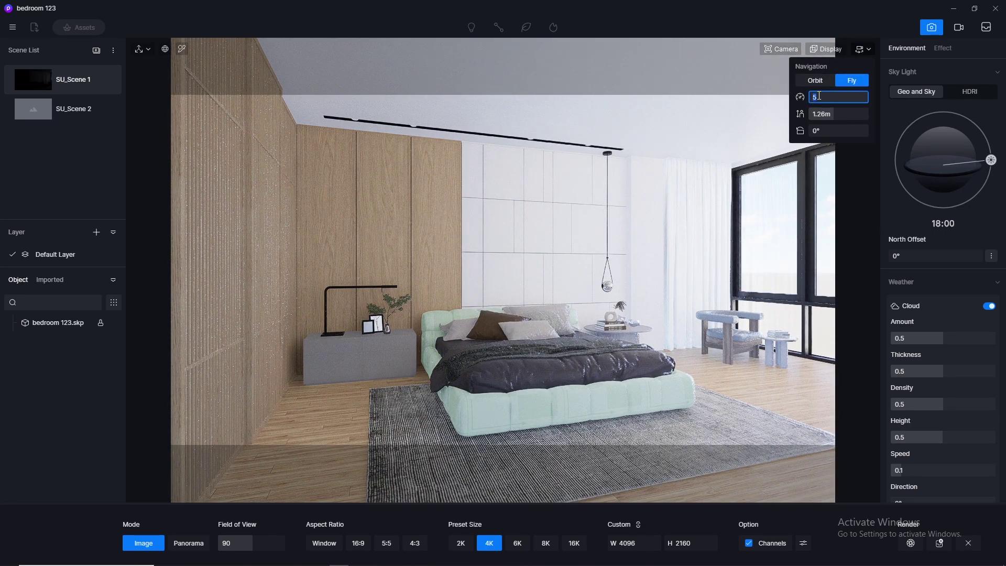
type("1")
key("Return")
key("q")
key("q")
key("q")
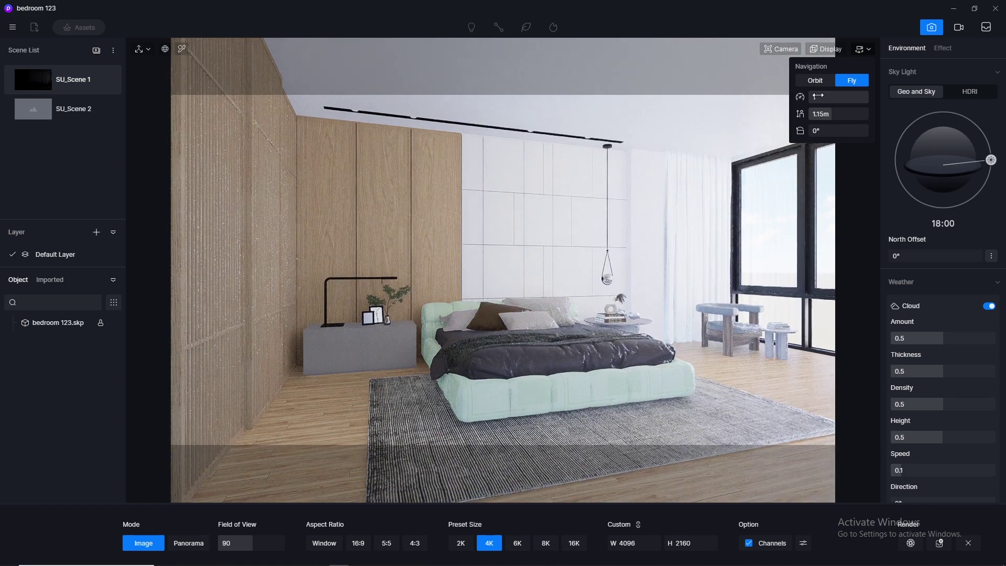
Move the camera farther back and sideways so the whole rug, bed and window wall fit in the 4K frame.
key("d")
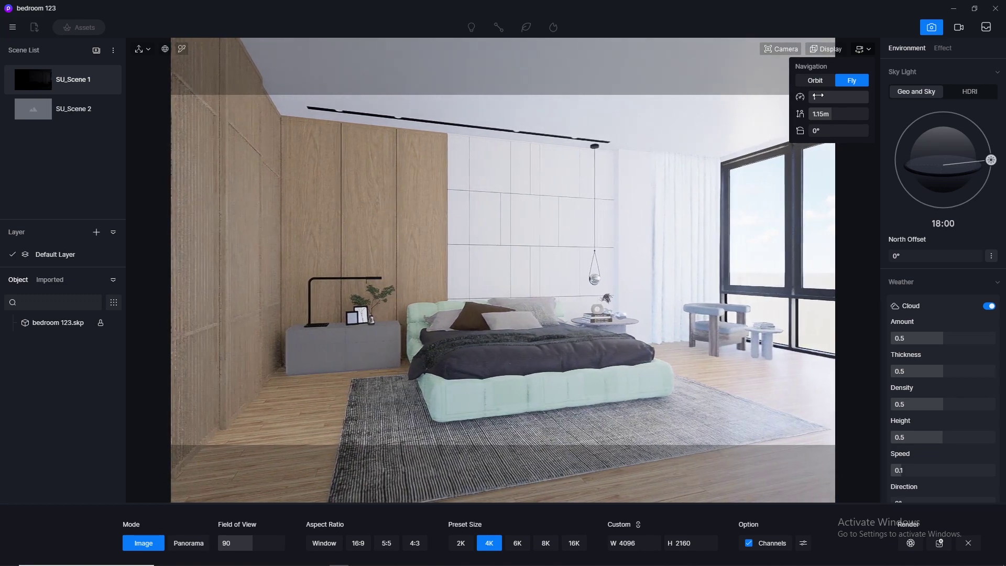
key("a")
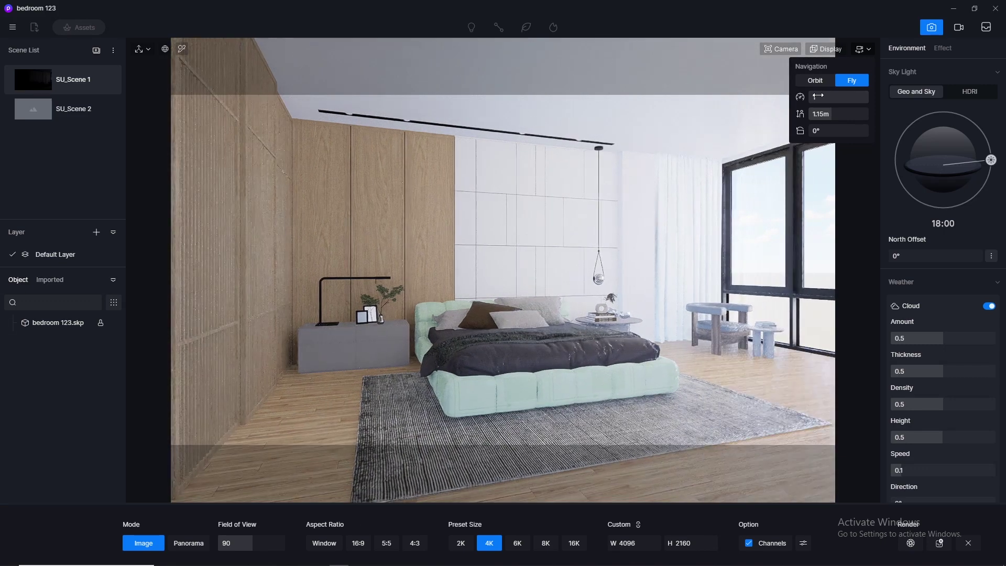
key("s")
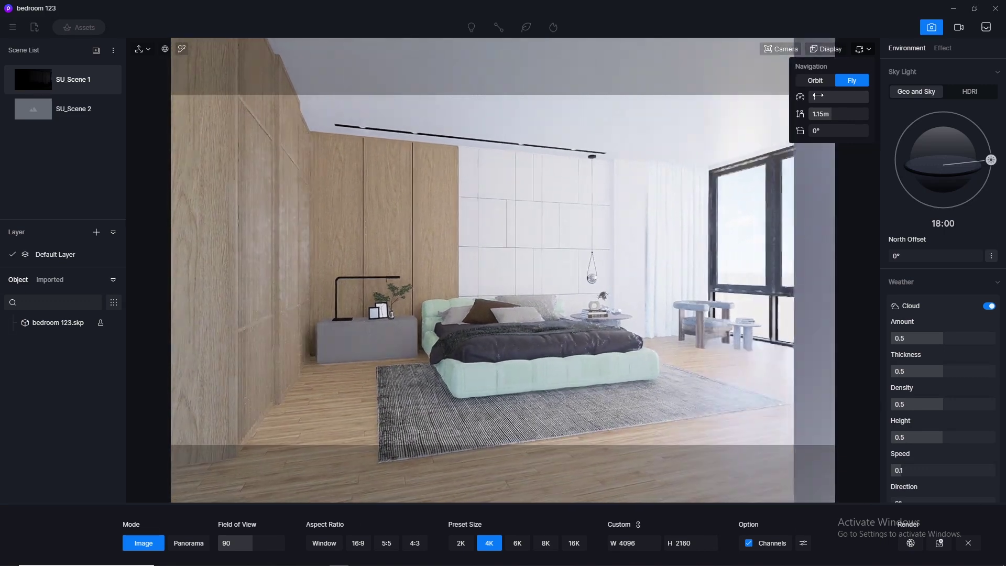
key("w")
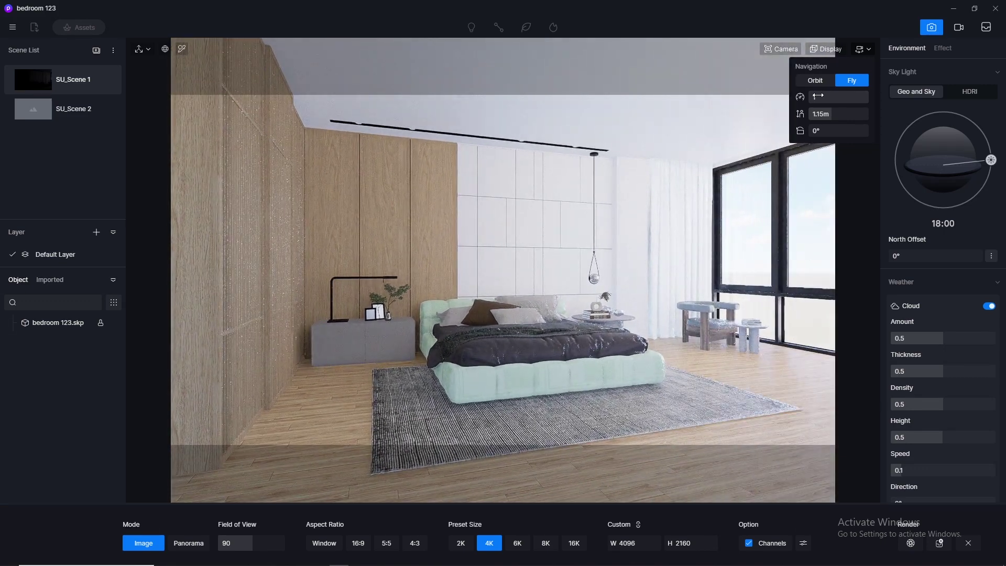
key("a")
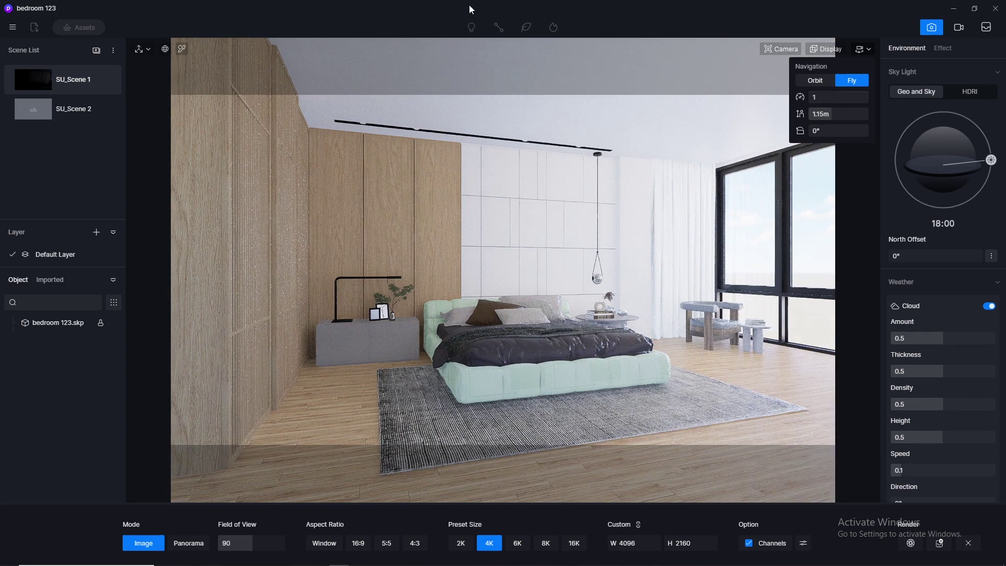
Switch the camera view to F8, update SU_Scene 1 with this view and leave the image rendering mode.
left_click(780, 49)
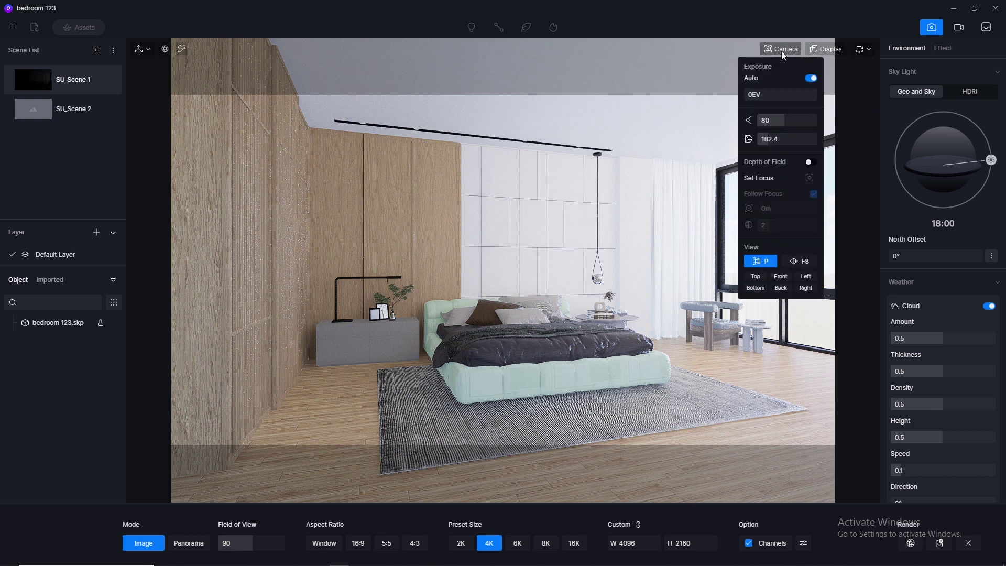
left_click(810, 266)
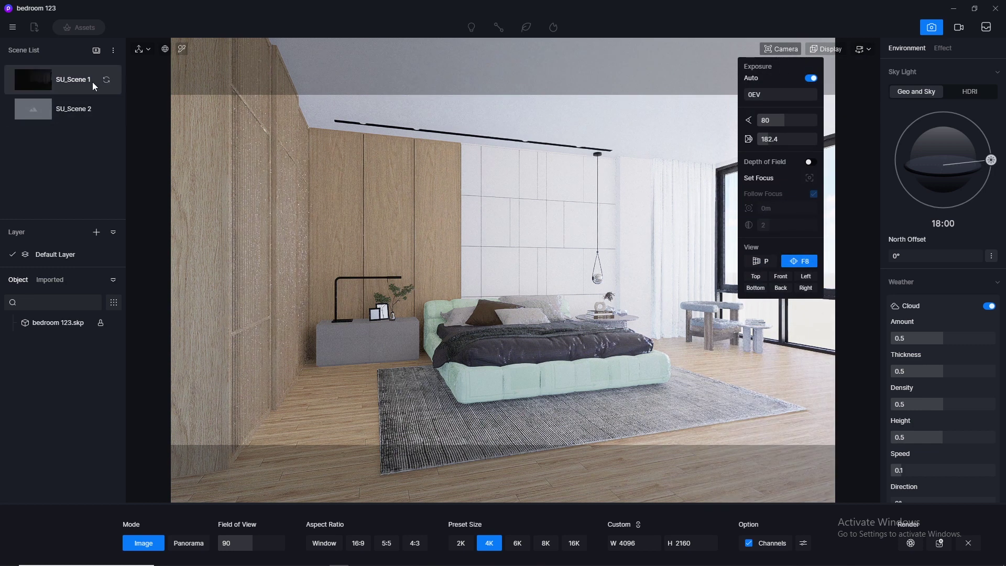
left_click(106, 80)
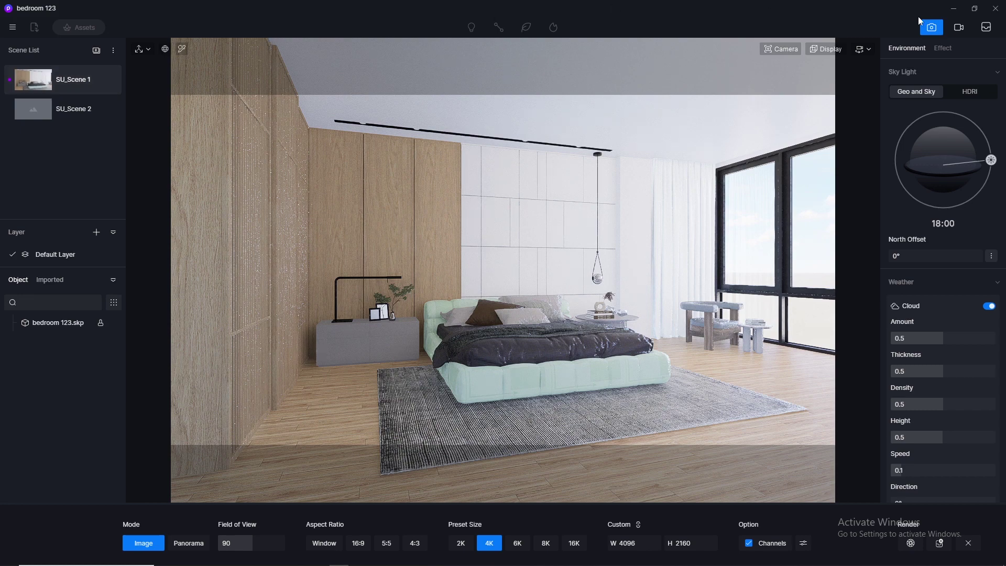
left_click(931, 27)
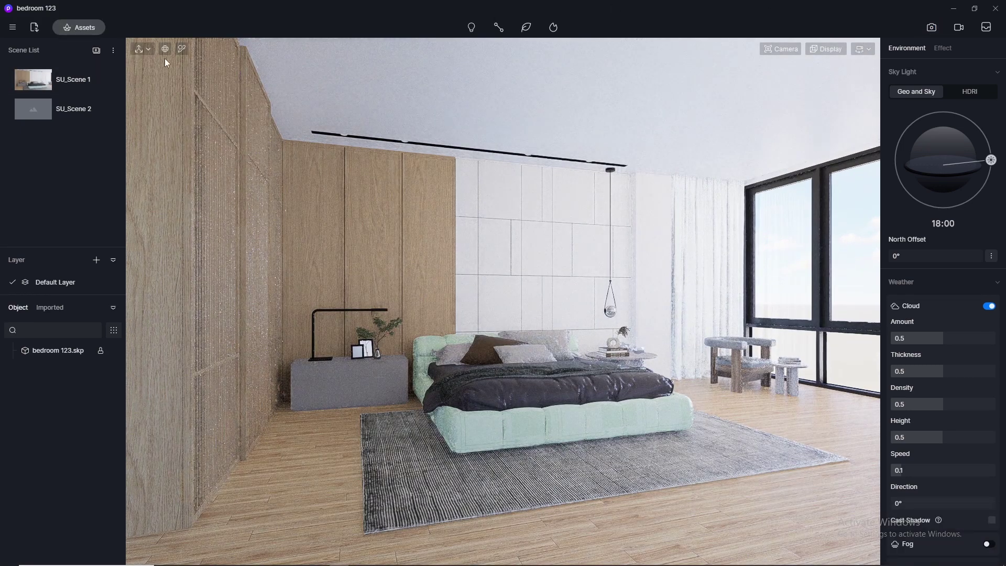
Pick the wood floor material and copy its base color map into its normal map slot.
left_click(182, 49)
left_click(629, 333)
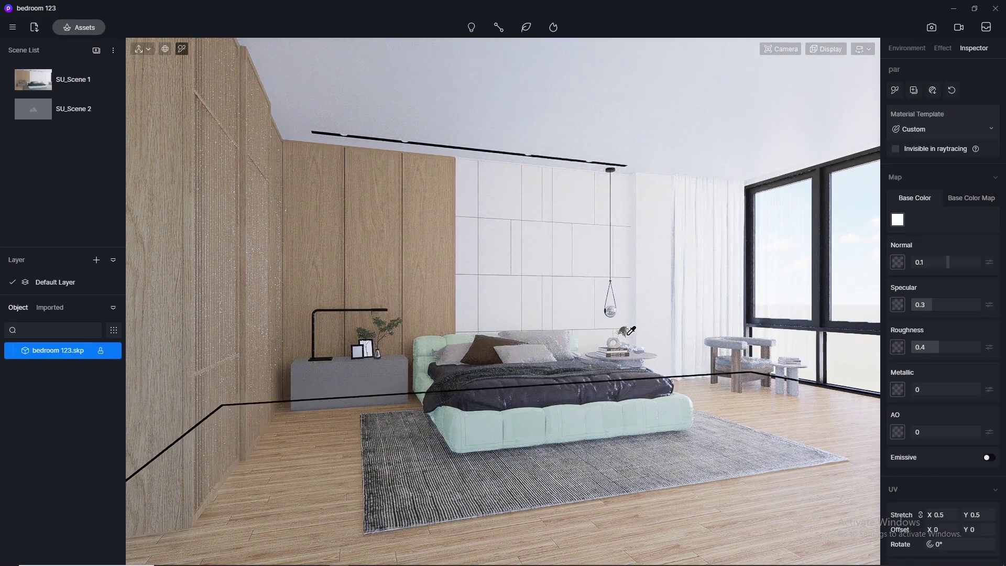
left_click(954, 201)
left_click(898, 225)
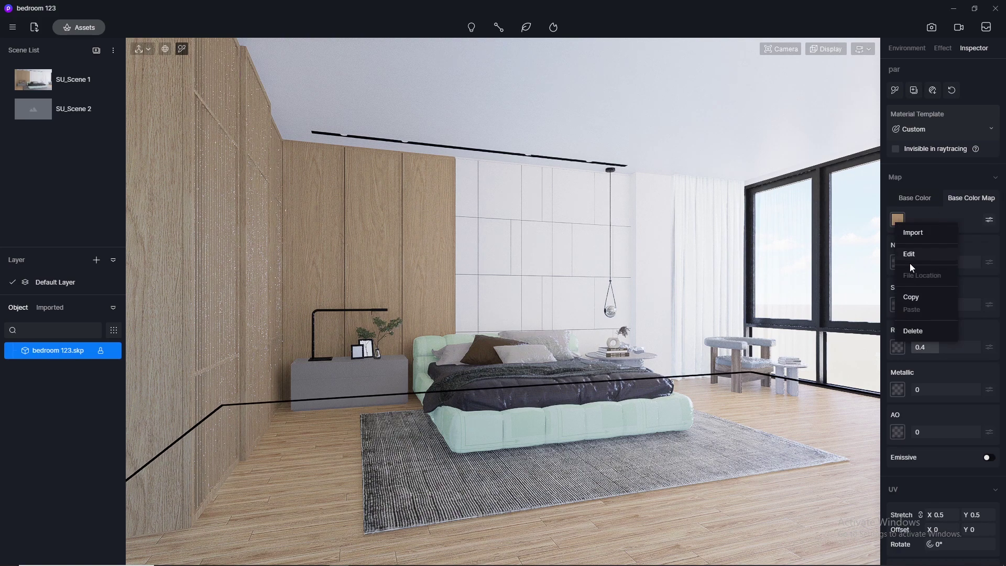
left_click(912, 297)
left_click(897, 262)
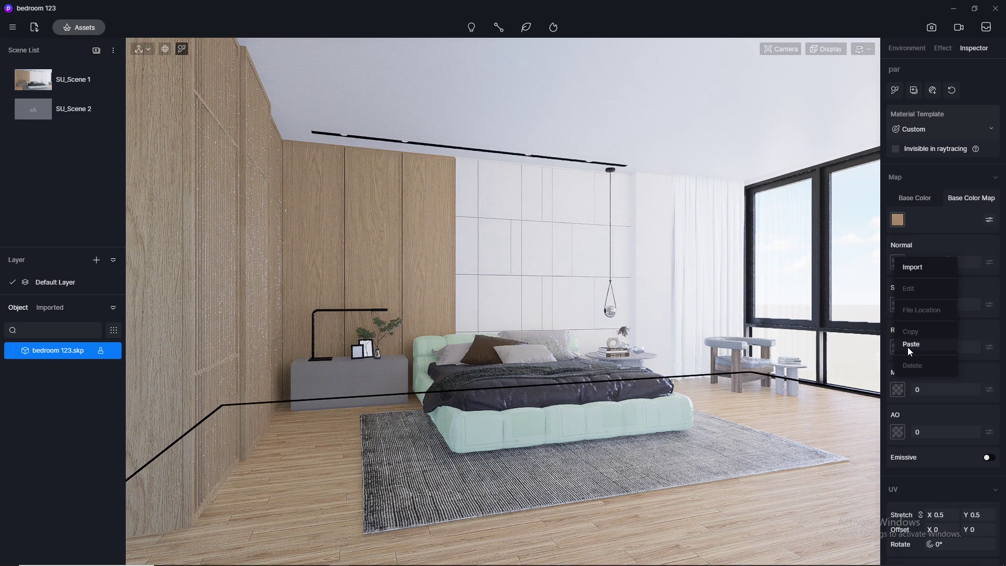
left_click(909, 352)
Set the wood floor material's specular to 0.5 and its roughness to 0.35.
left_click(927, 309)
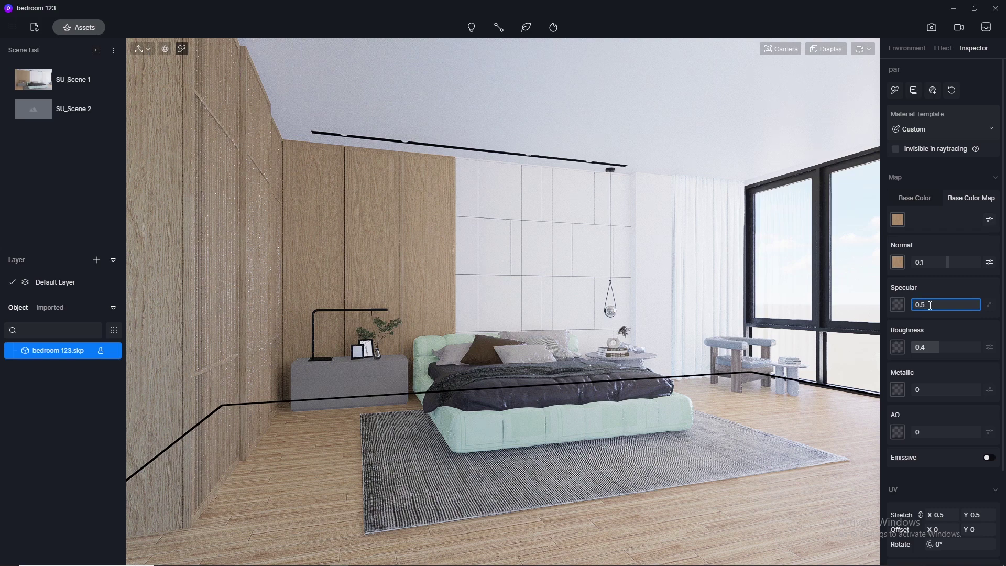
type("0.5")
left_click(927, 348)
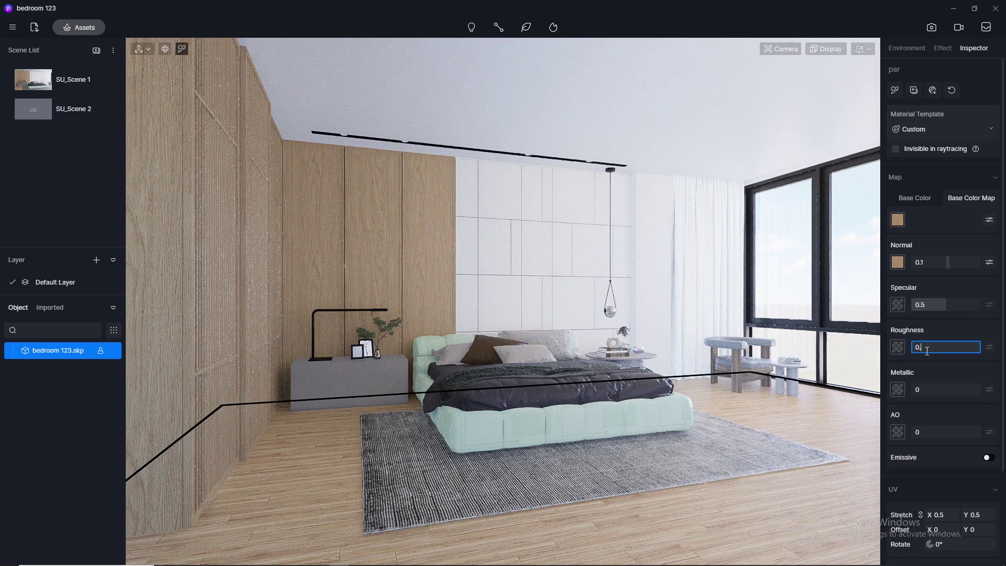
key("Return")
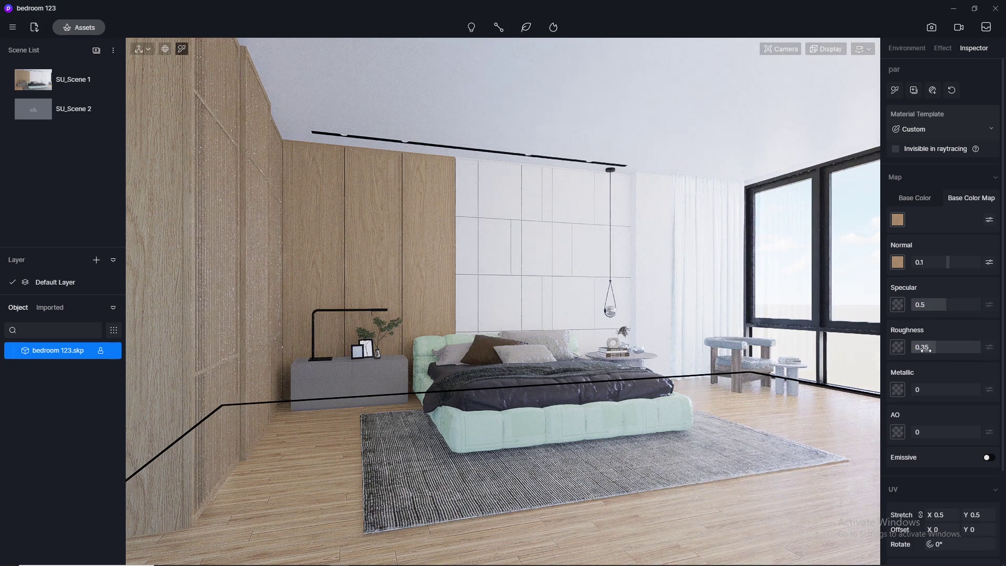
Pick the wood veneer wall panel material and copy its base color map into its normal map slot.
left_click(423, 217)
left_click(897, 220)
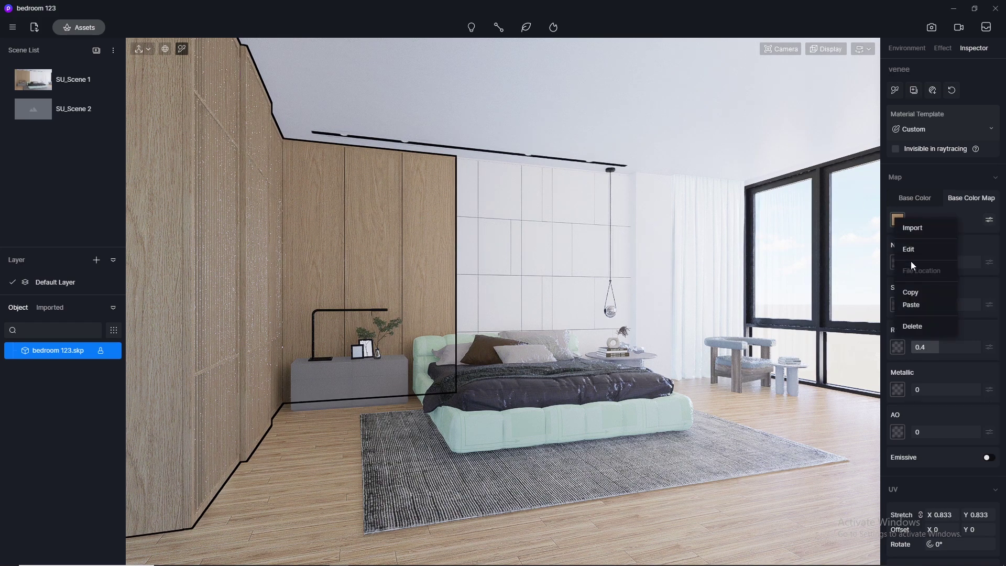
left_click(912, 292)
left_click(897, 262)
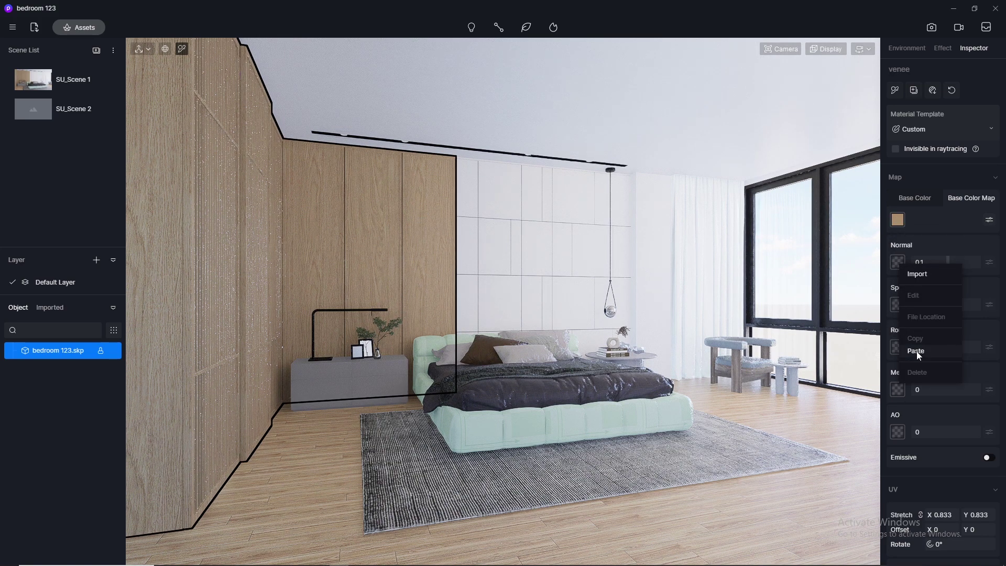
left_click(914, 348)
Set the wood veneer wall panel material's specular to 0.5 and its roughness to 0.3.
left_click(935, 302)
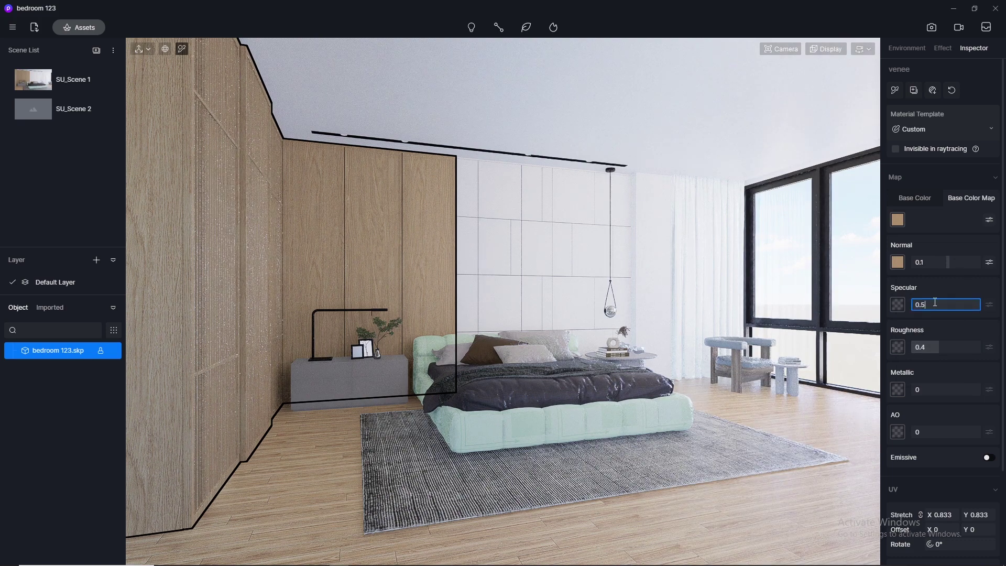
type("0.5")
left_click(940, 346)
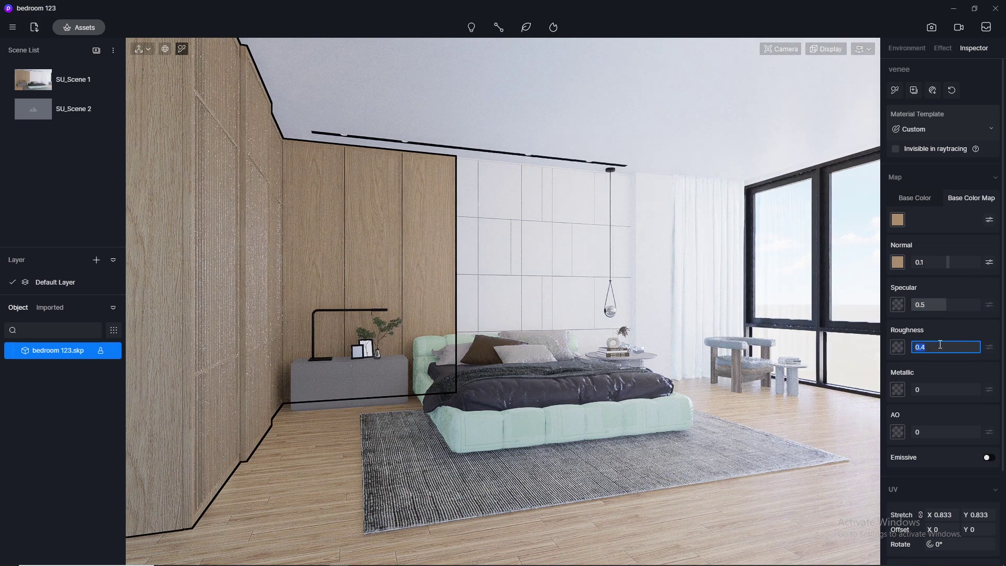
key("Return")
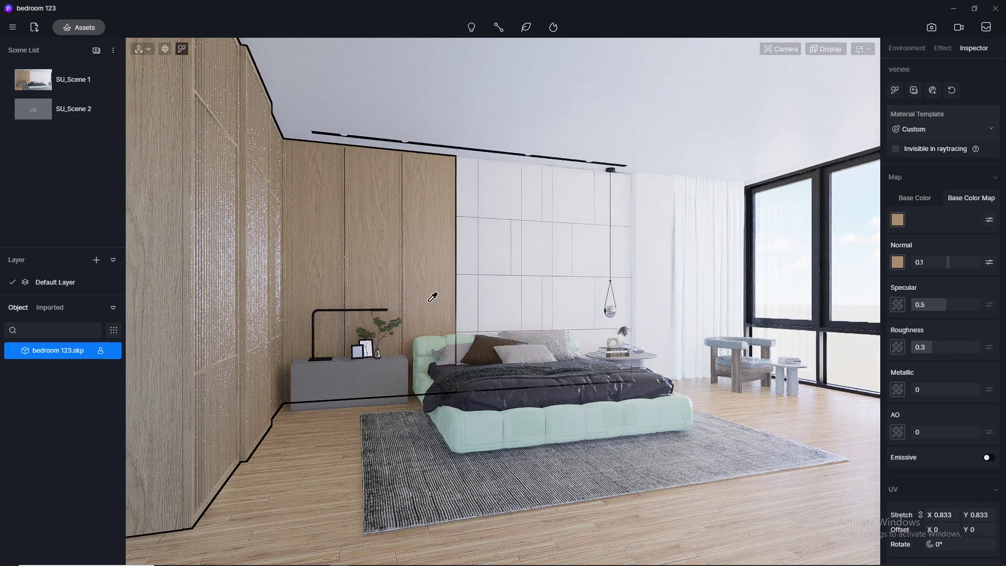
Give the grey nightstand material a normal value of 0, specular 0.5 and roughness 0.3.
left_click(383, 381)
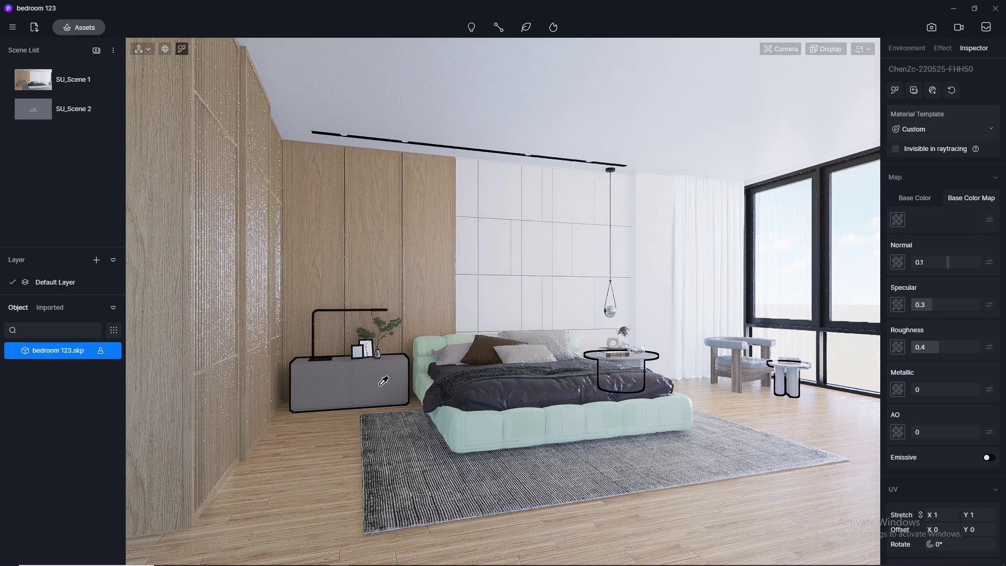
left_click(928, 262)
type("0")
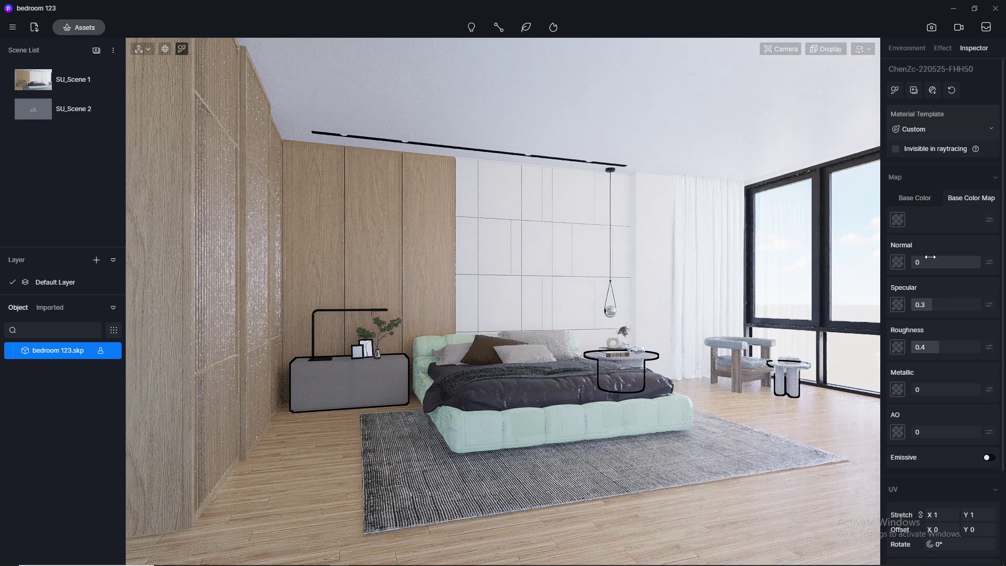
left_click(929, 303)
type("0.5")
key("Return")
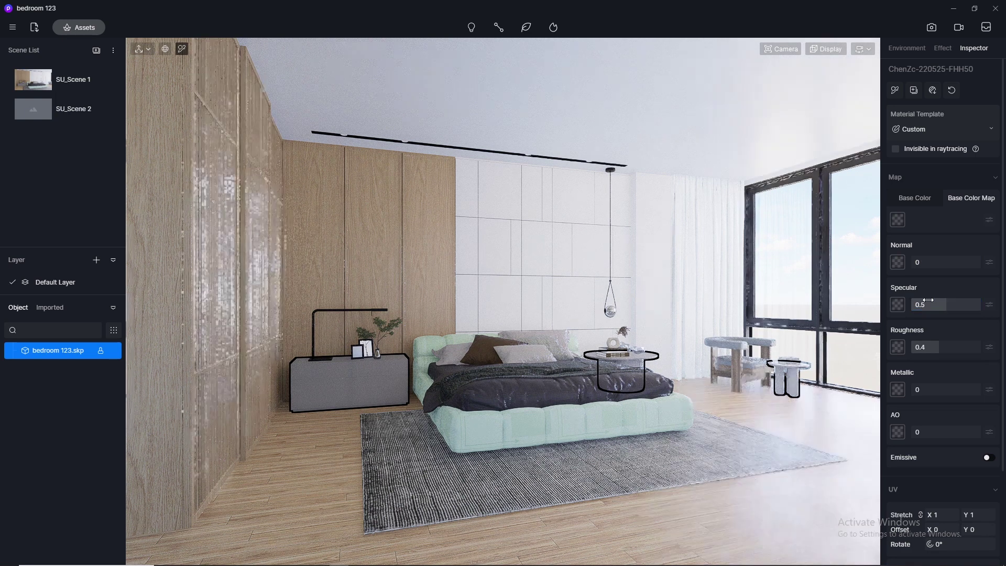
left_click(929, 347)
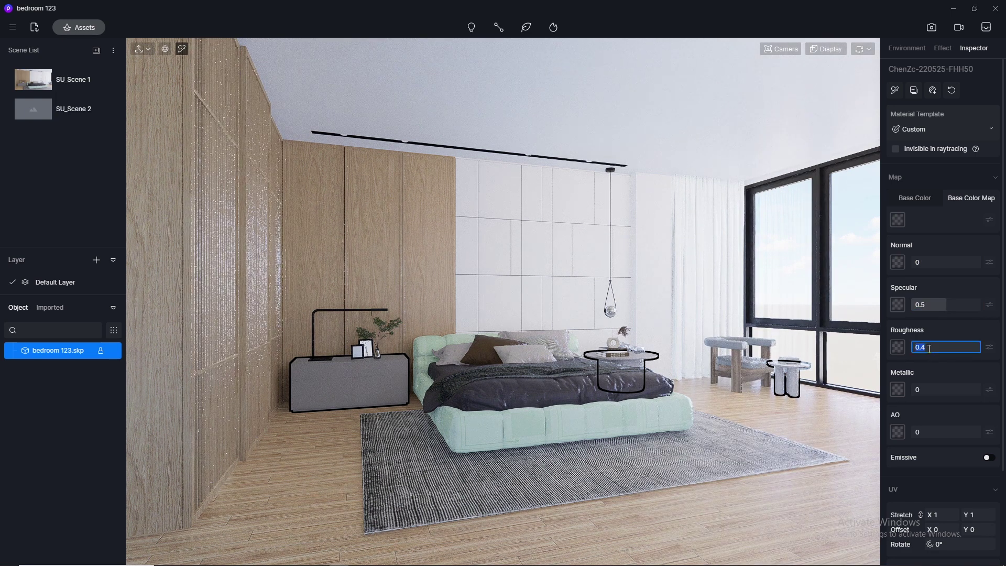
type("0.3")
key("Return")
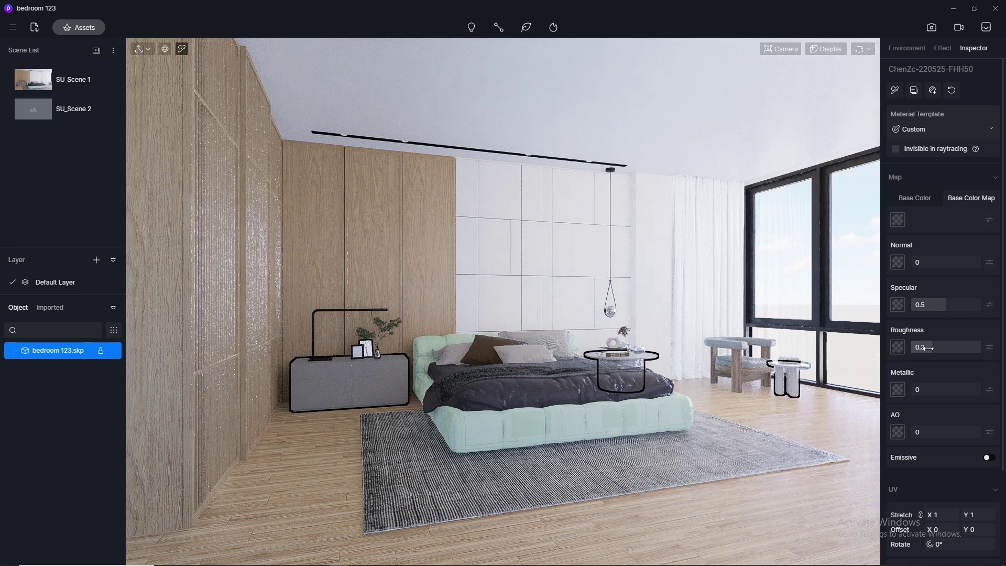
Give the white panel wall material behind the bed a normal value of 0, specular 0.5 and roughness 0.3.
left_click(499, 235)
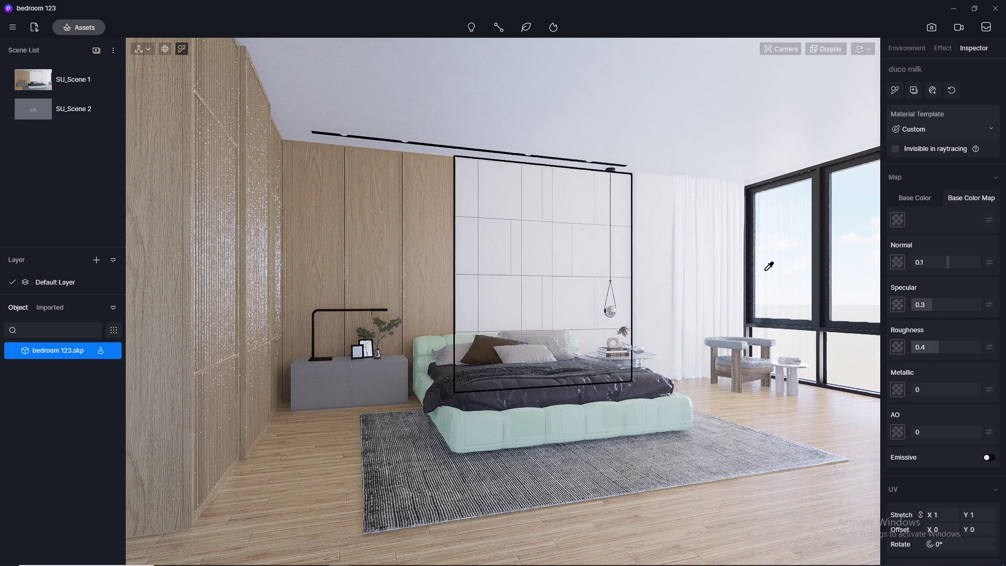
left_click(924, 261)
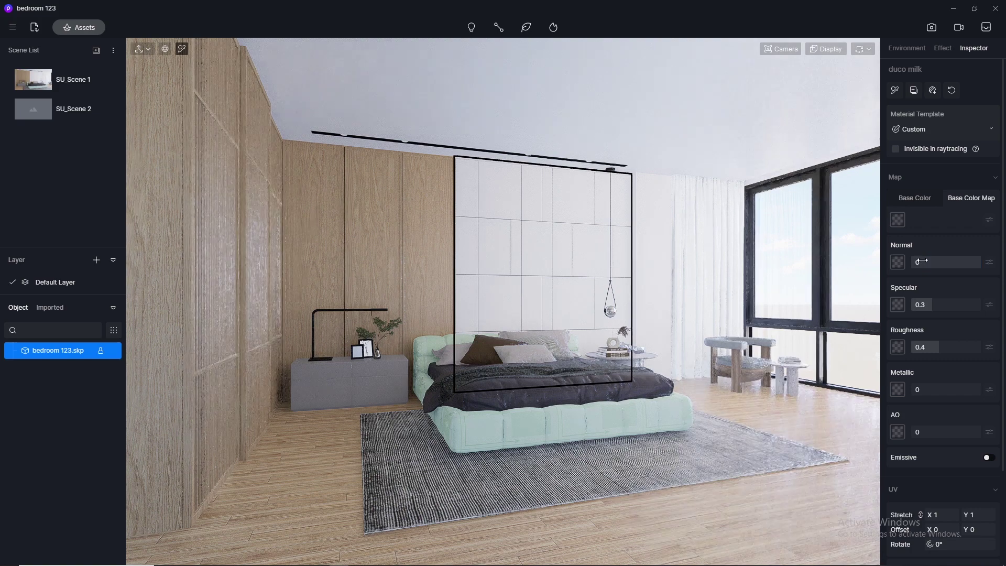
left_click(932, 303)
type("0.")
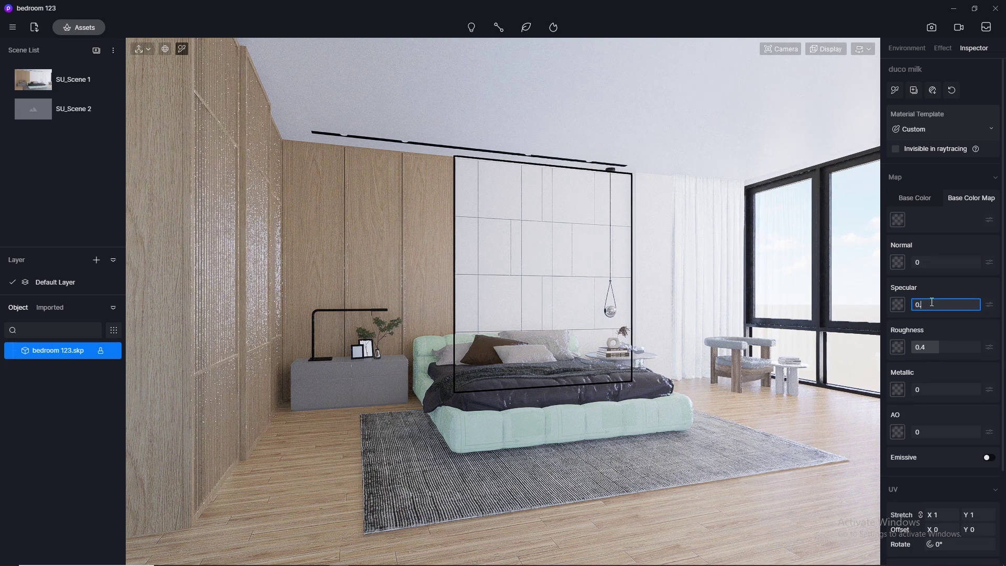
type("5")
key("Return")
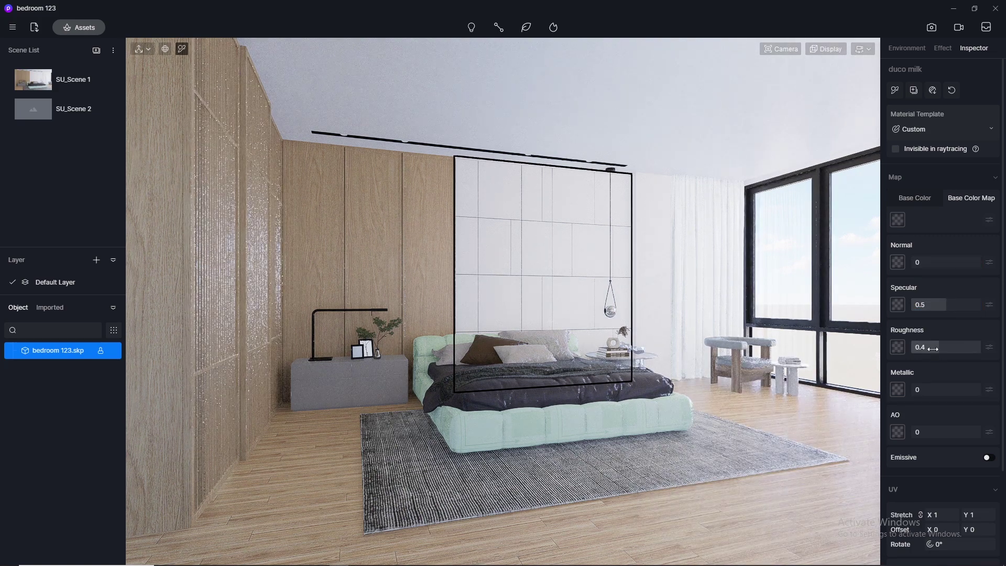
left_click(932, 349)
type("0.3")
key("Return")
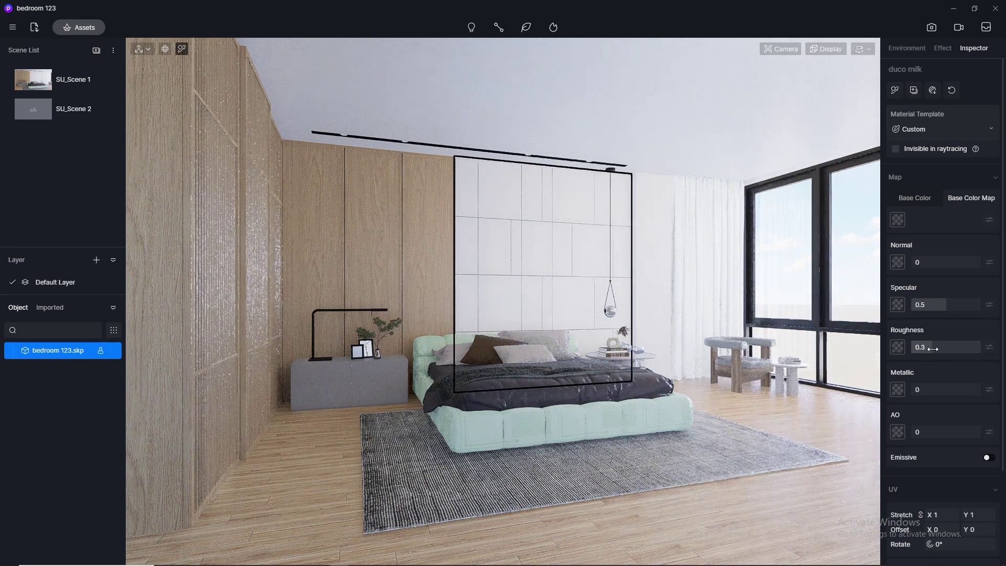
Pick the ceiling plaster material and copy its base color map into its normal map slot.
left_click(417, 84)
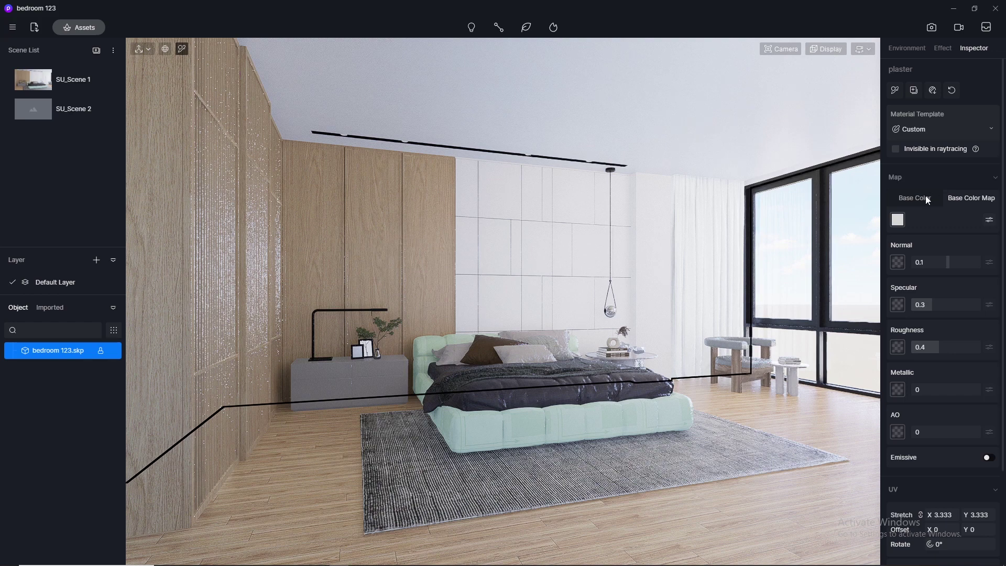
left_click(897, 220)
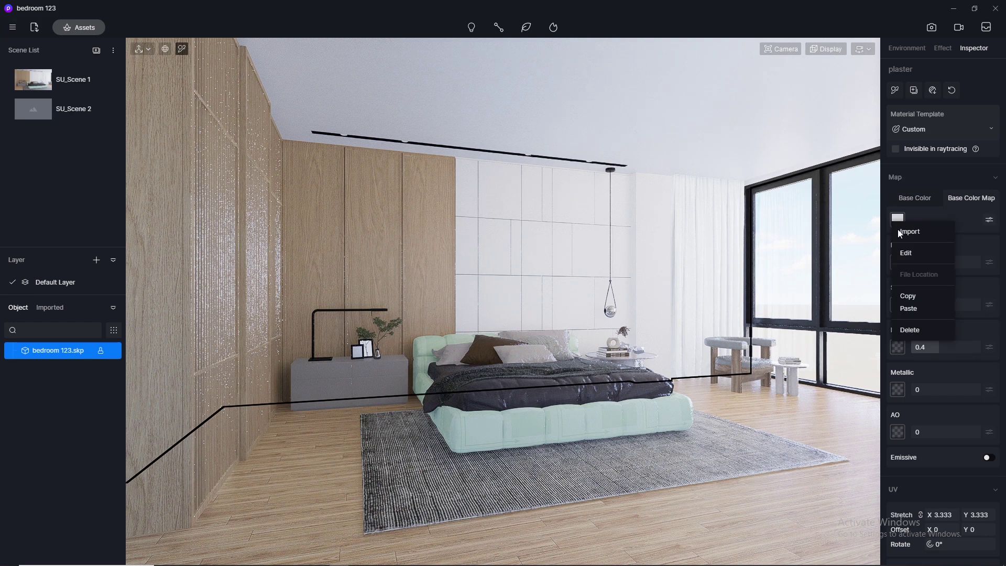
left_click(915, 301)
left_click(898, 261)
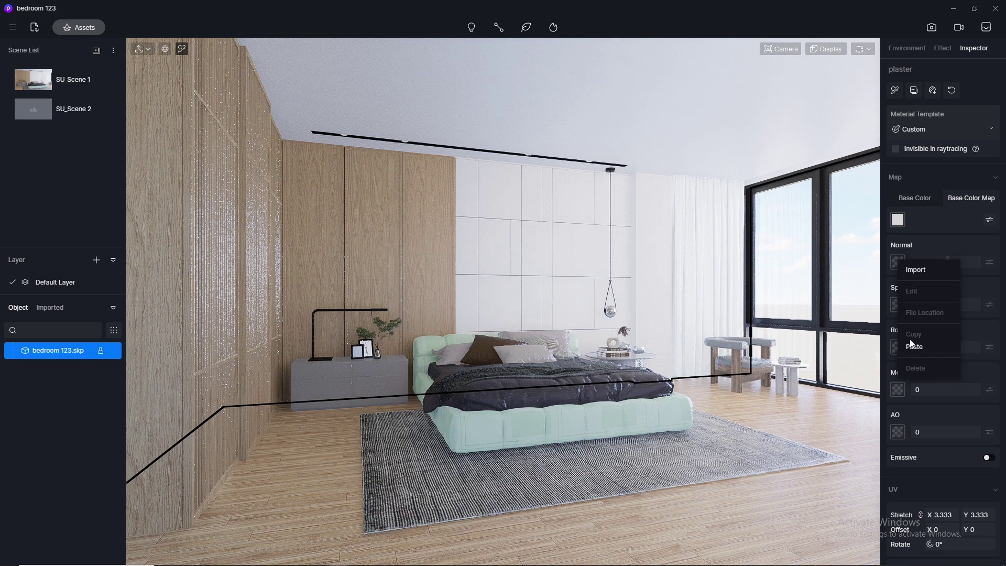
left_click(911, 343)
Set the ceiling plaster material's roughness to 0.8, specular to 0.3 and normal value to 0.15.
left_click(930, 300)
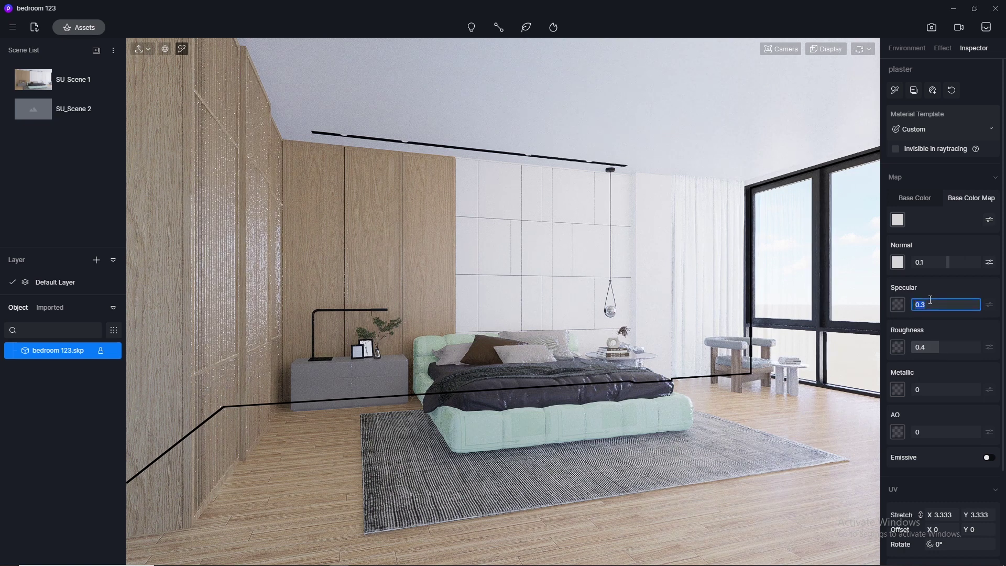
left_click(933, 348)
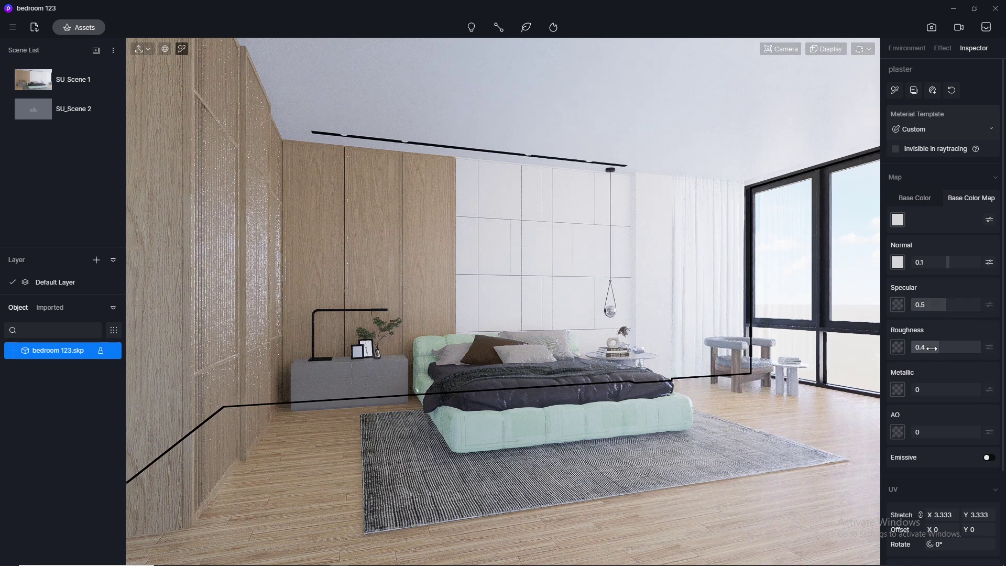
type("0.8")
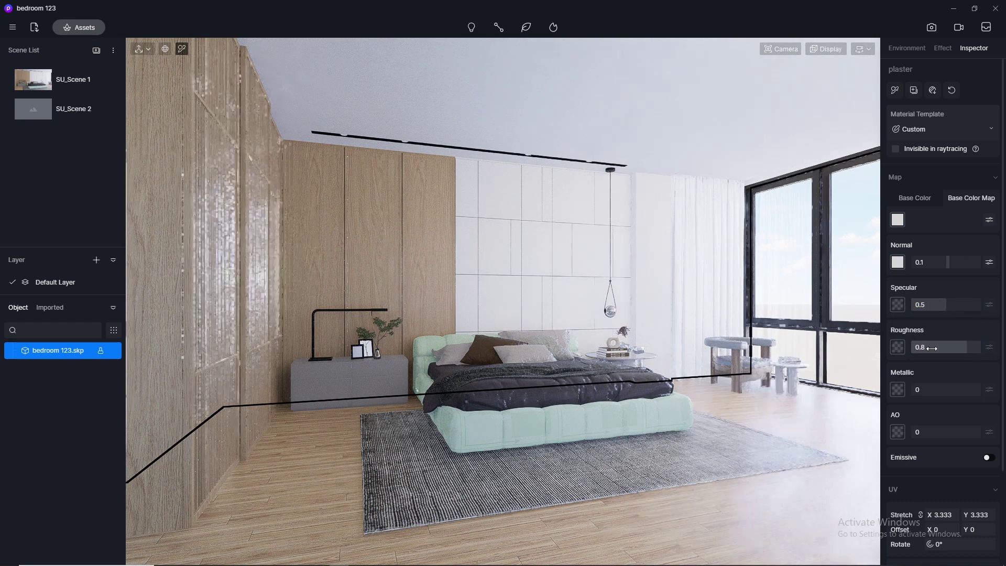
left_click(936, 305)
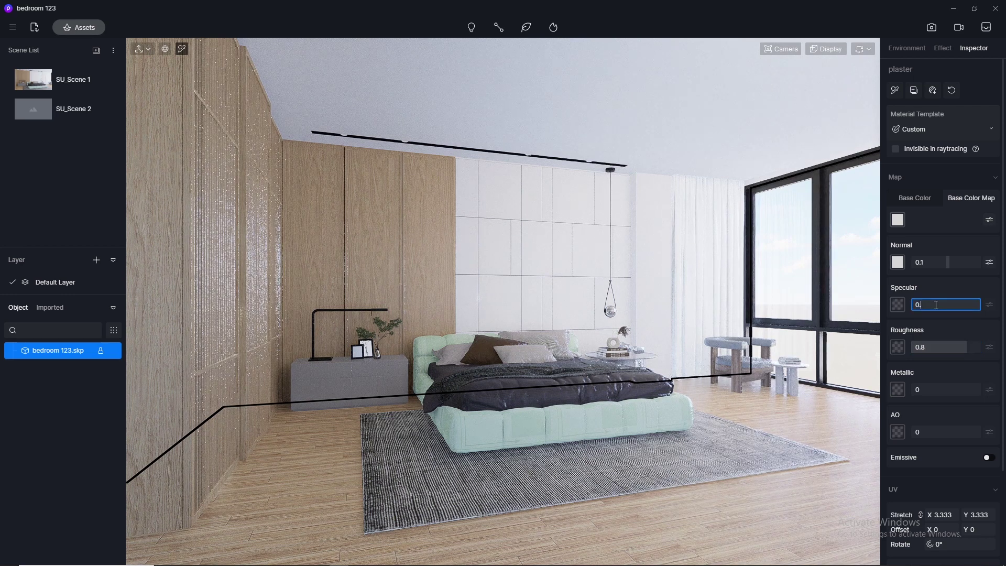
key("Return")
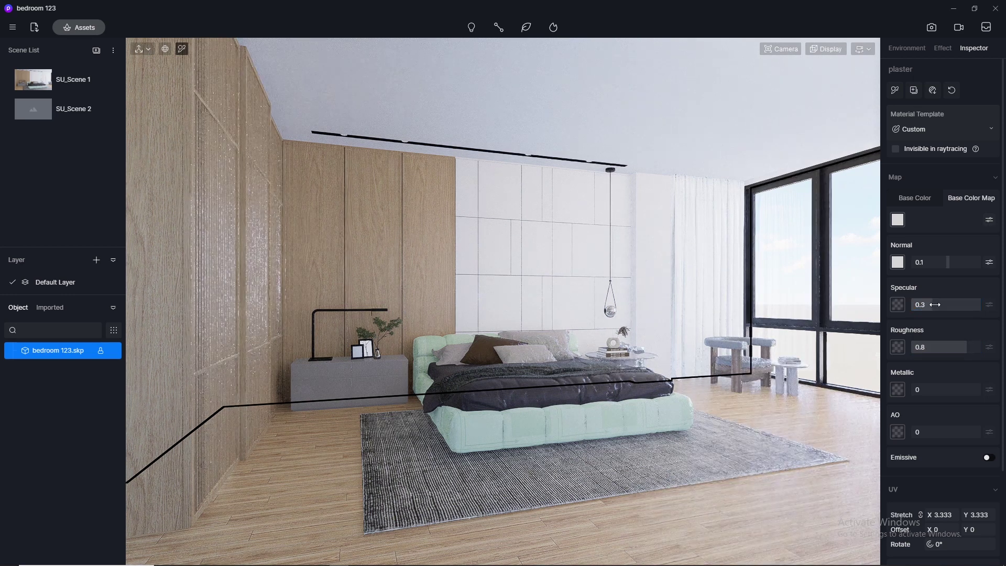
left_click(924, 260)
type("0.15")
key("Return")
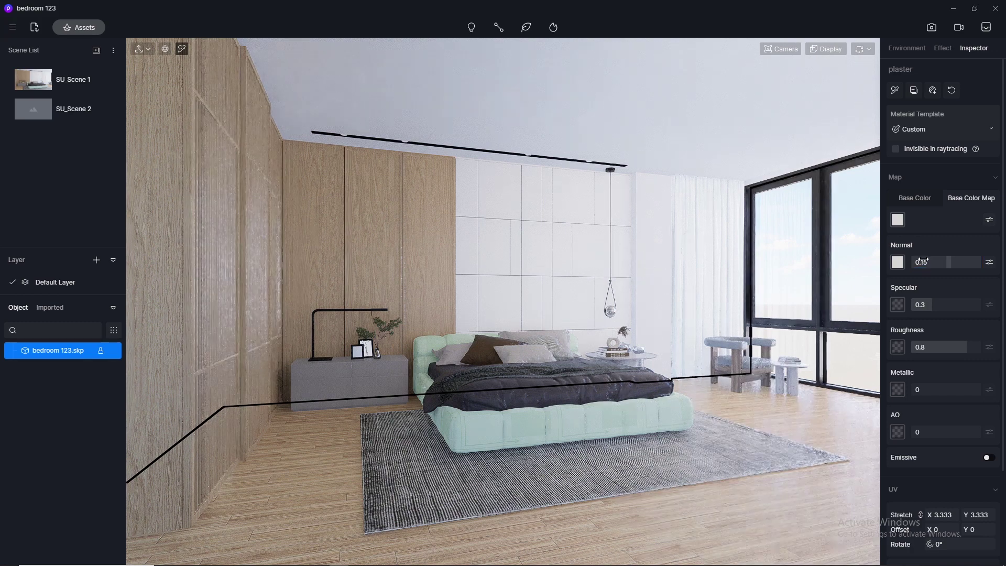
Pick the black window frame material and set its specular to 0.5.
left_click(828, 317)
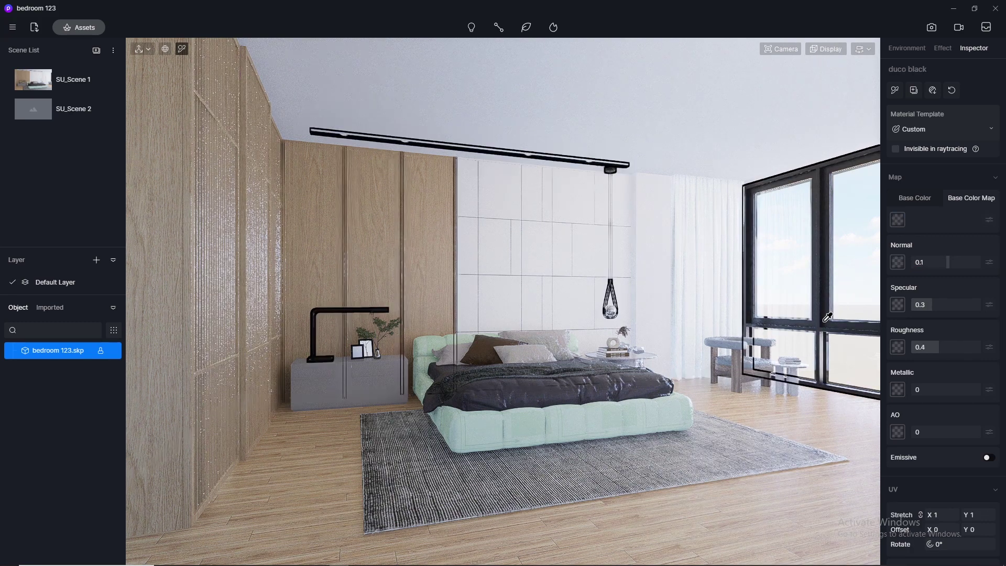
left_click(918, 305)
type("0.5")
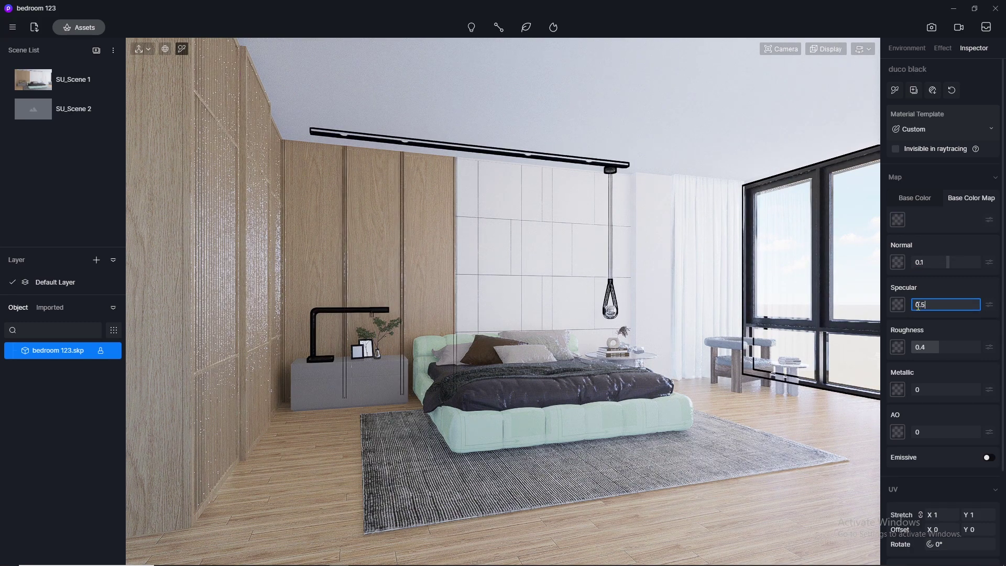
key("Return")
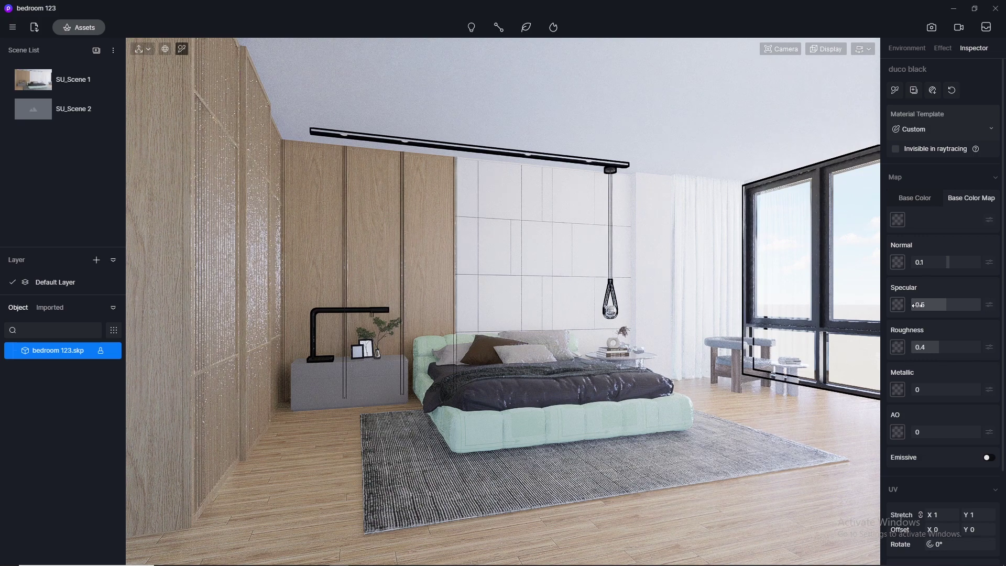
Switch the viewport navigation to Orbit and pick the black material of the ceiling track light.
scroll(628, 149, "up", 2)
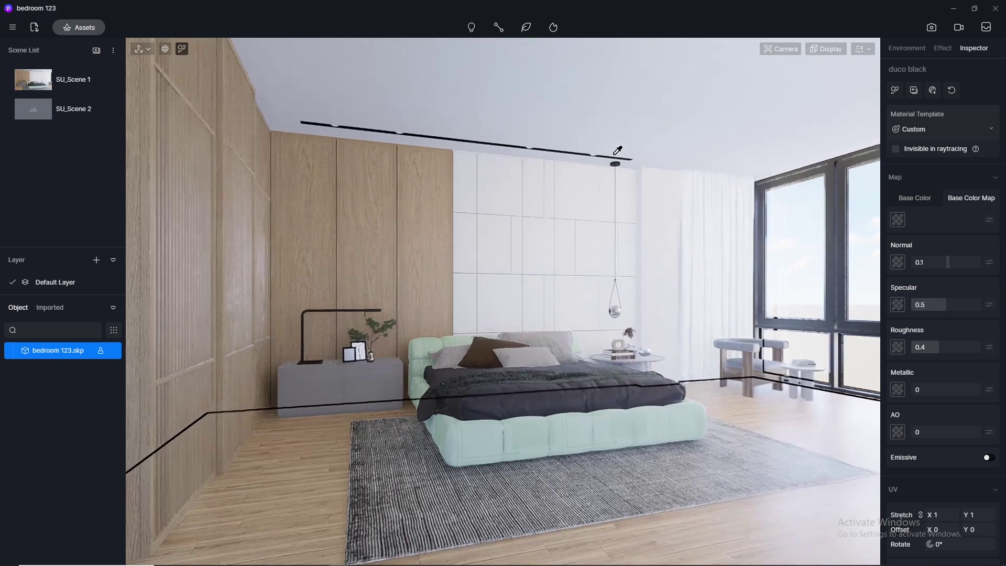
left_click(859, 53)
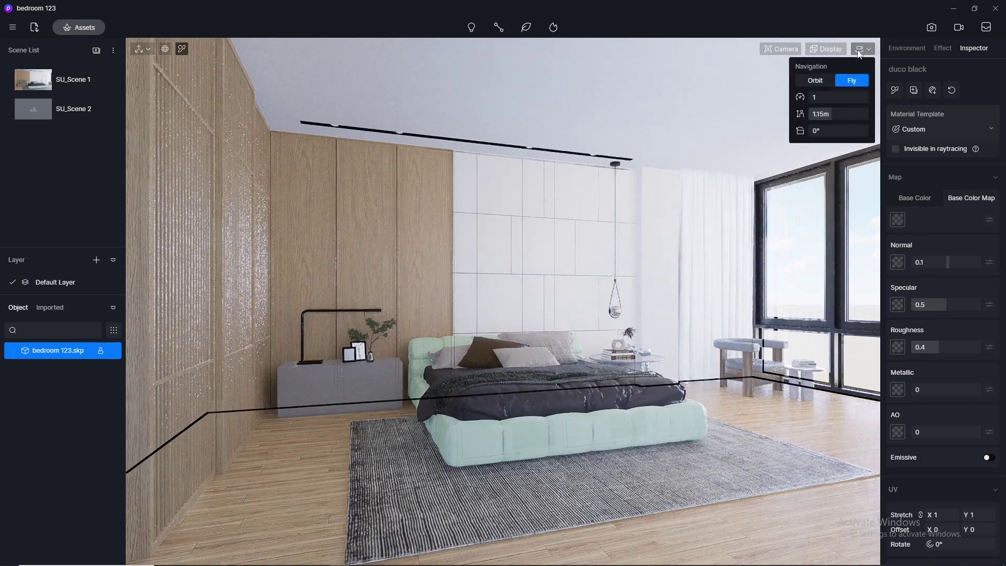
left_click(814, 80)
scroll(649, 99, "up", 5)
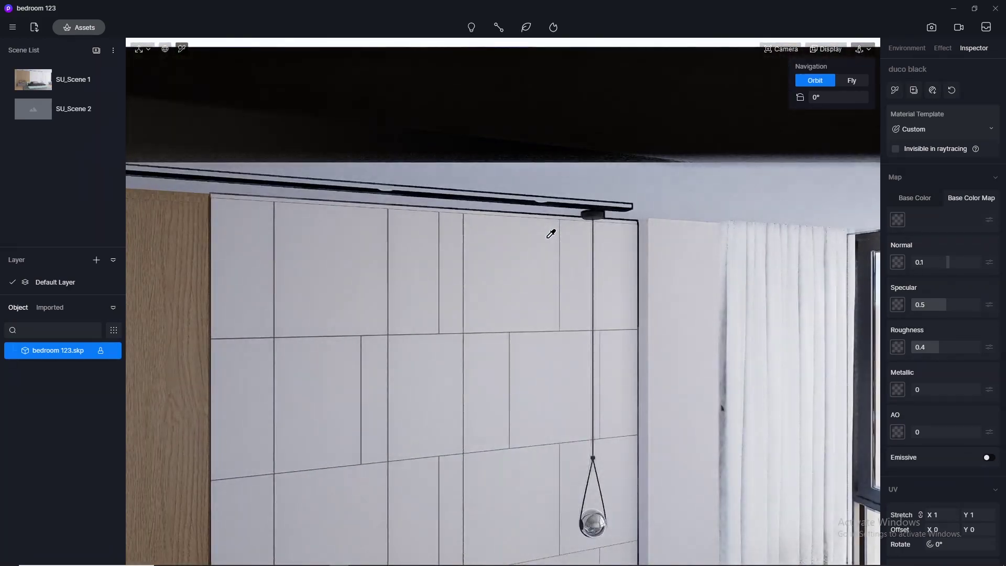
middle_click_drag(547, 238, 801, 115)
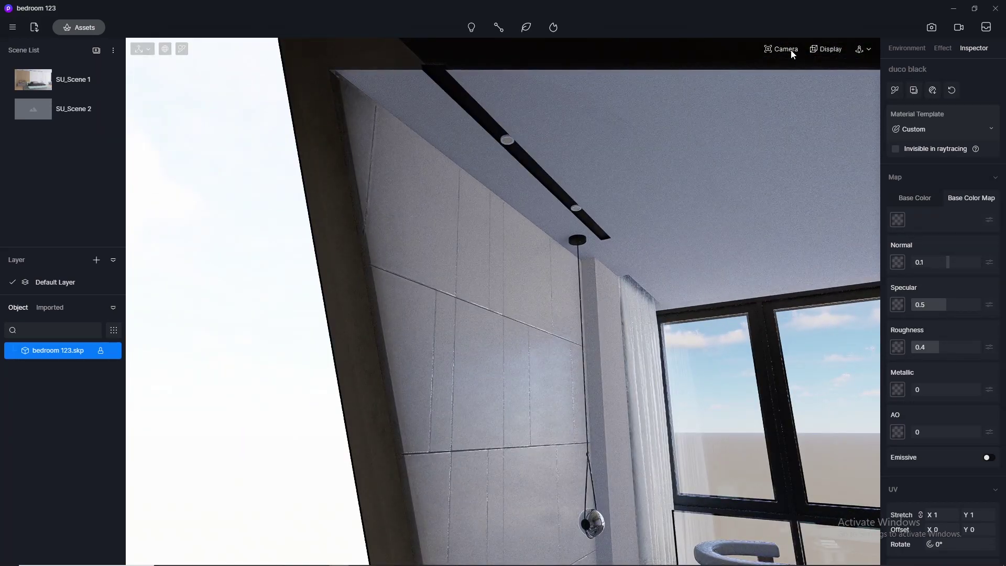
left_click(784, 49)
left_click_drag(779, 139, 349, 137)
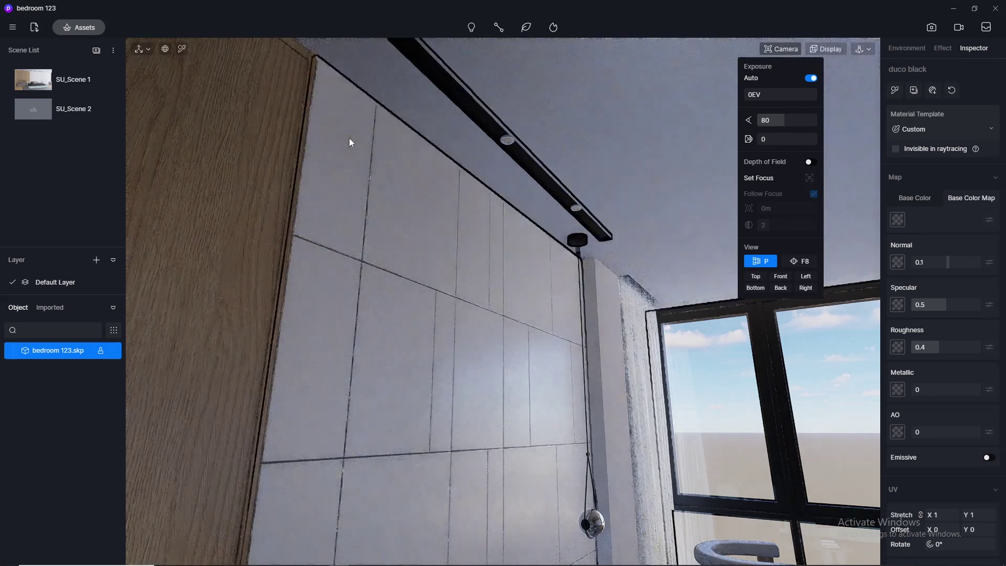
scroll(546, 155, "up", 2)
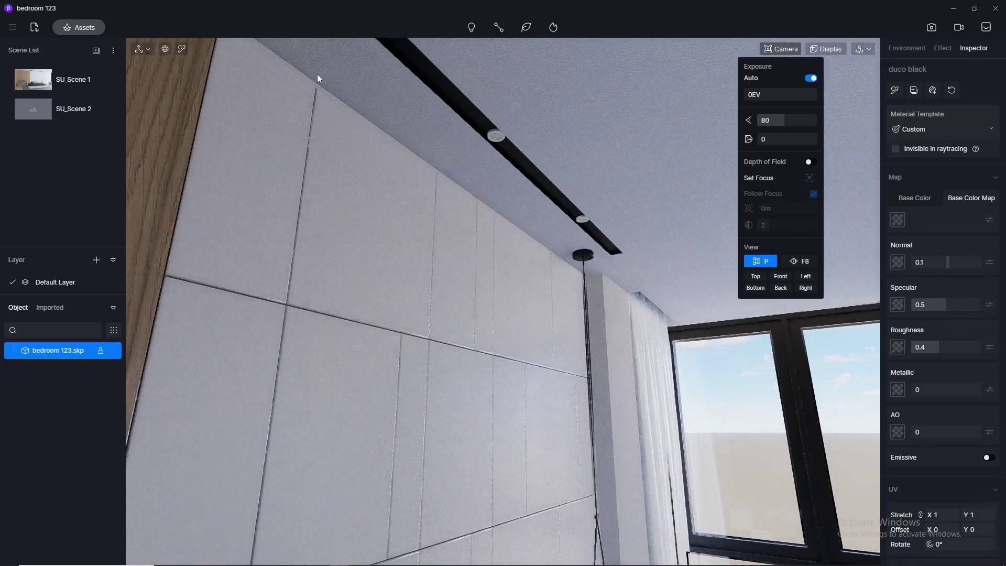
left_click(181, 49)
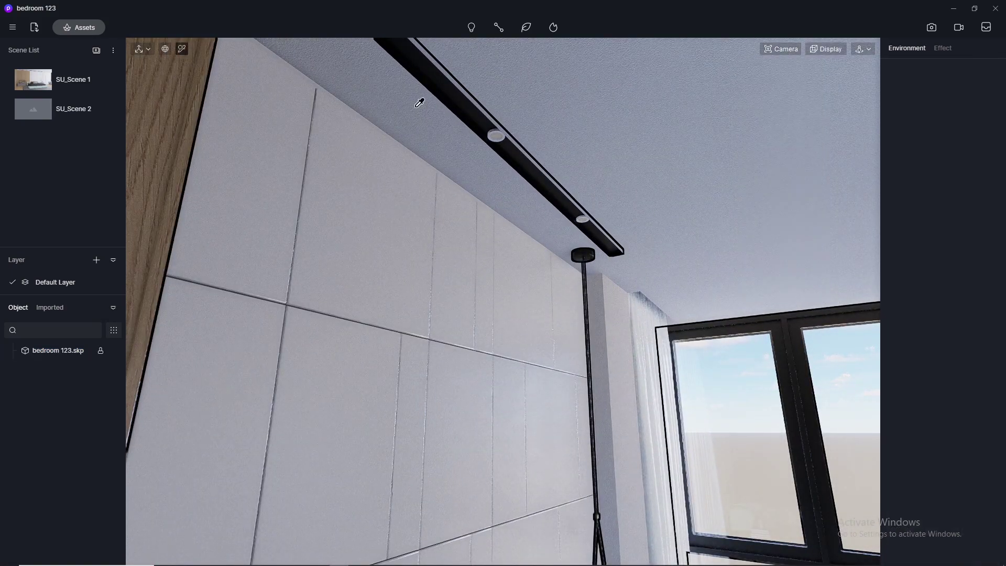
left_click(531, 164)
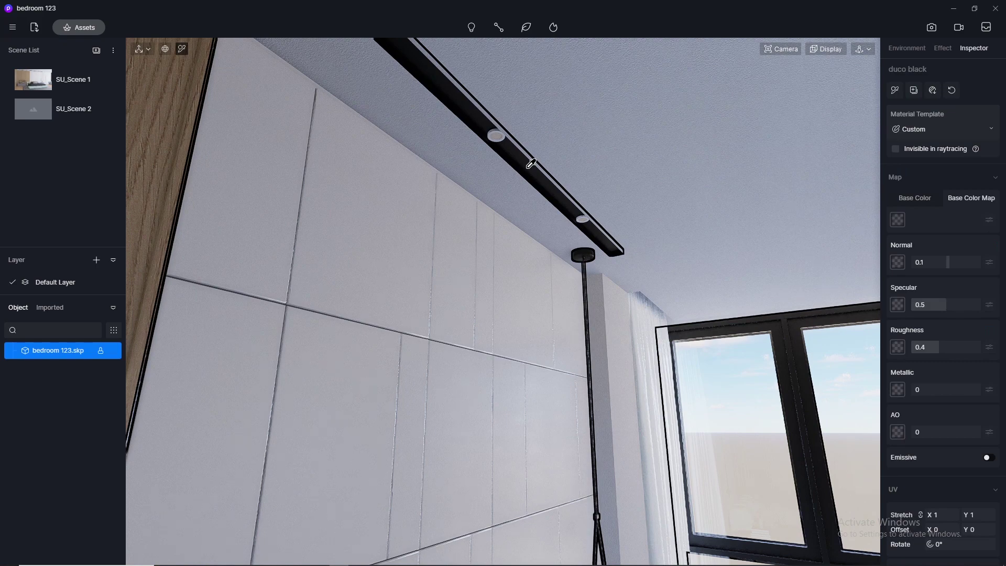
Apply the Normal Glass material from the Glass asset category to the large window's panes.
right_click_drag(530, 164, 365, 143)
middle_click_drag(653, 303, 409, 232)
right_click_drag(409, 232, 386, 241)
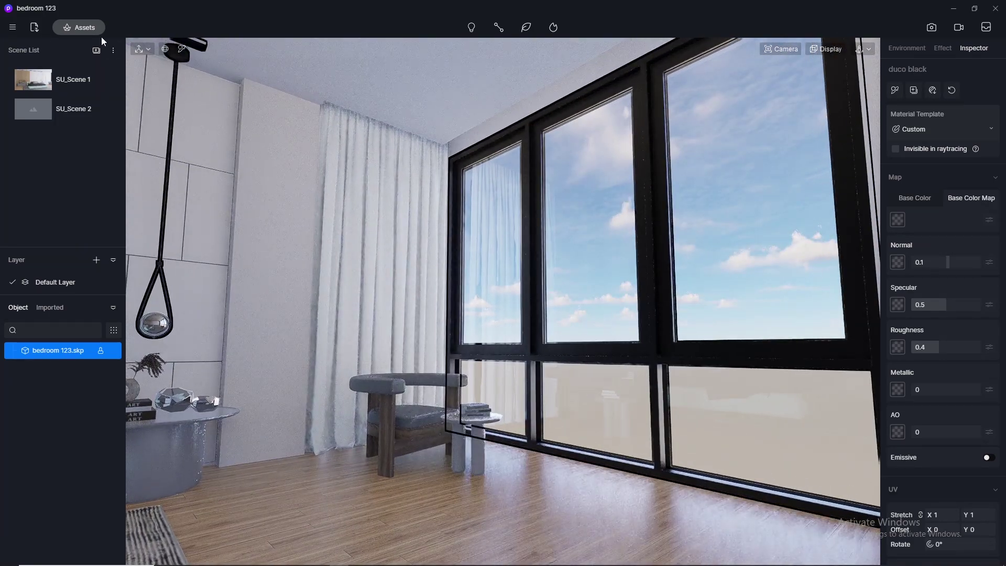
left_click(90, 28)
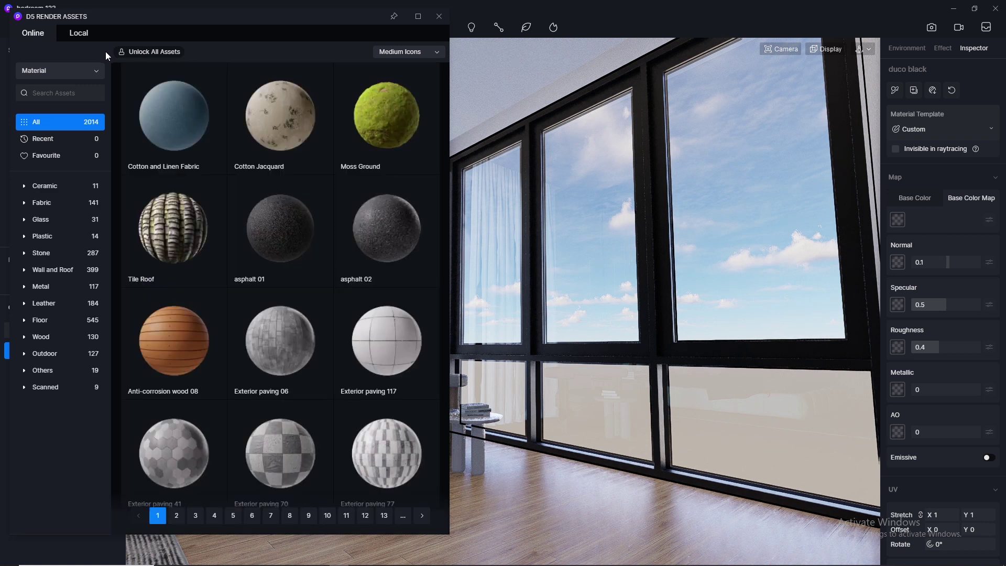
left_click(57, 220)
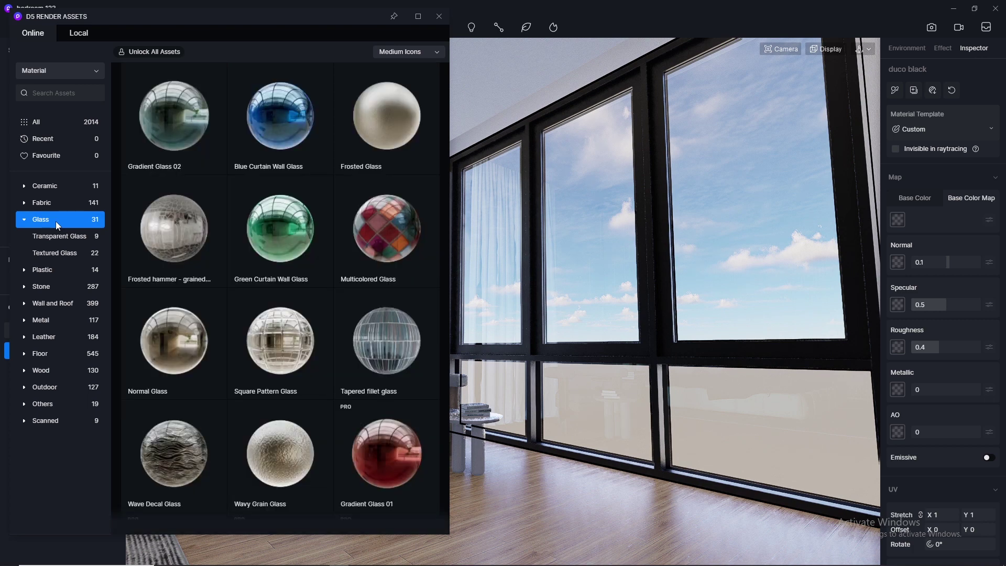
left_click_drag(153, 347, 760, 203)
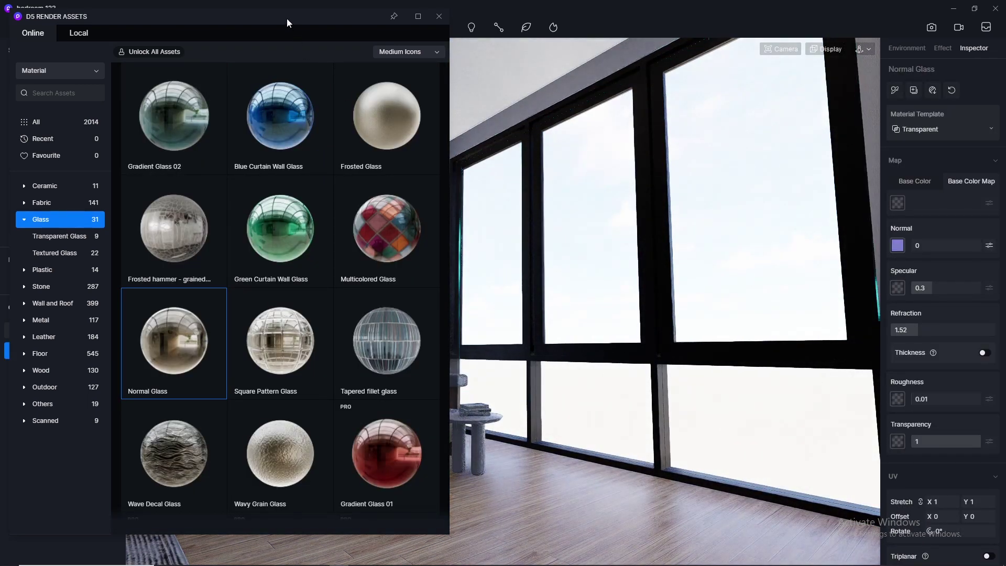
Search all material assets for "curtain" and apply White Gauze Curtain3 to the curtain beside the window.
left_click_drag(284, 17, 739, 107)
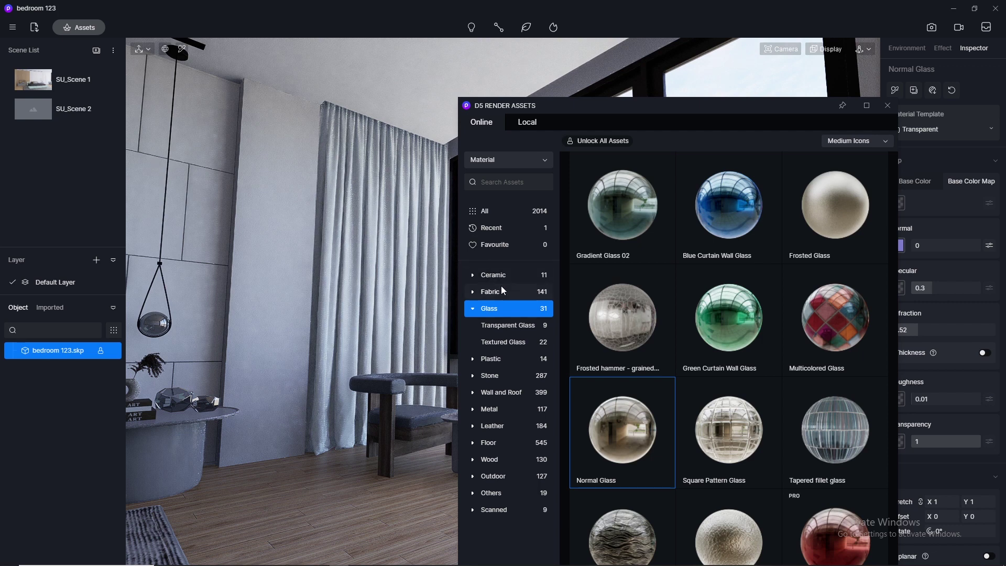
left_click(506, 183)
left_click(499, 209)
left_click(500, 180)
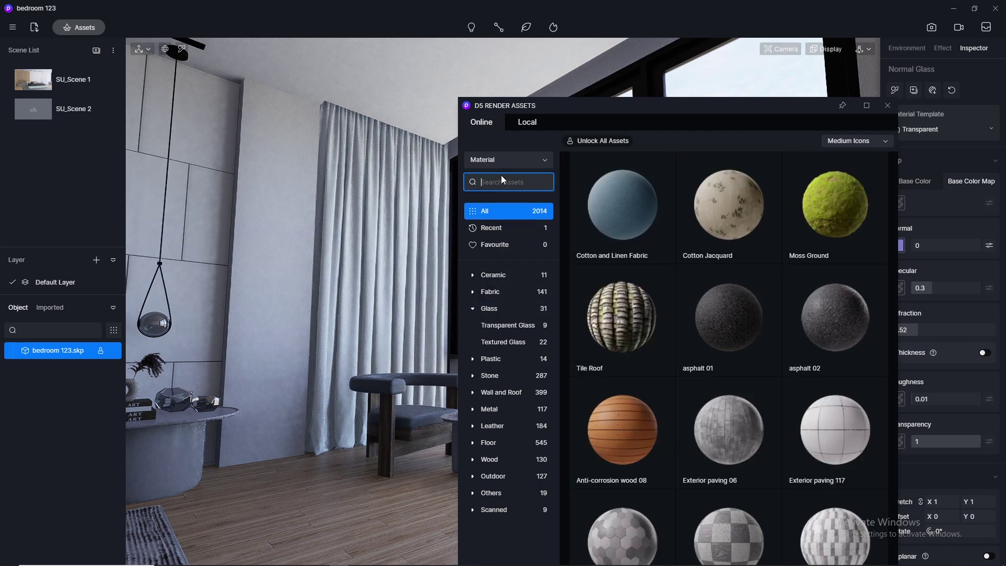
type("curtain")
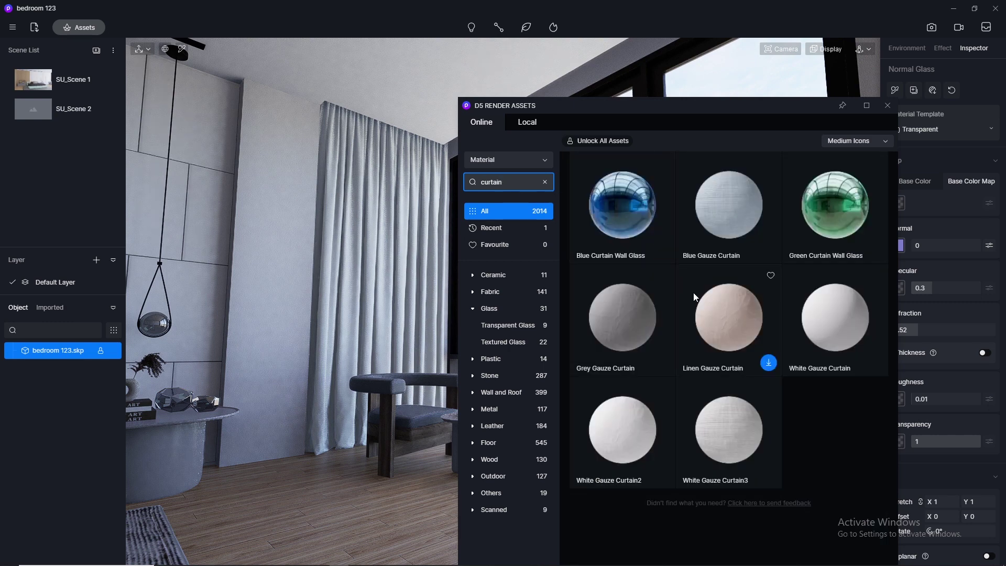
left_click_drag(743, 438, 391, 298)
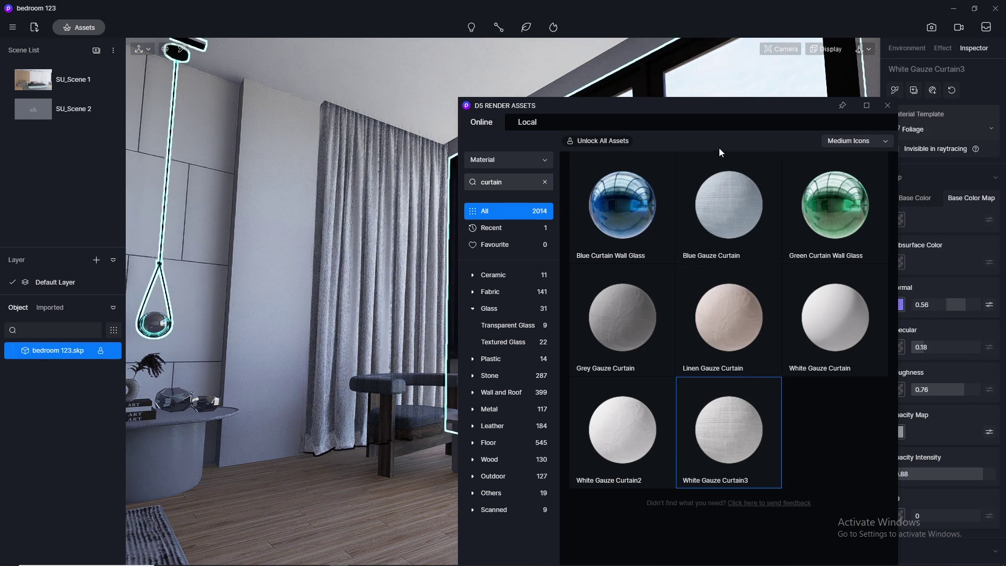
Copy the White Gauze Curtain3 material onto the remaining curtain surface beside the window and return to the SU_Scene 1 view.
left_click(888, 106)
left_click(895, 90)
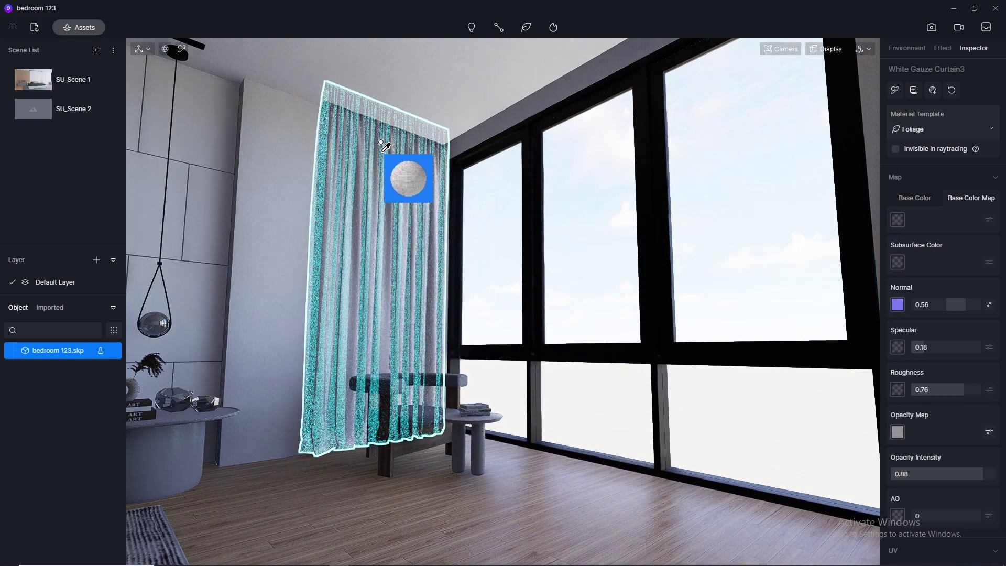
left_click(439, 150)
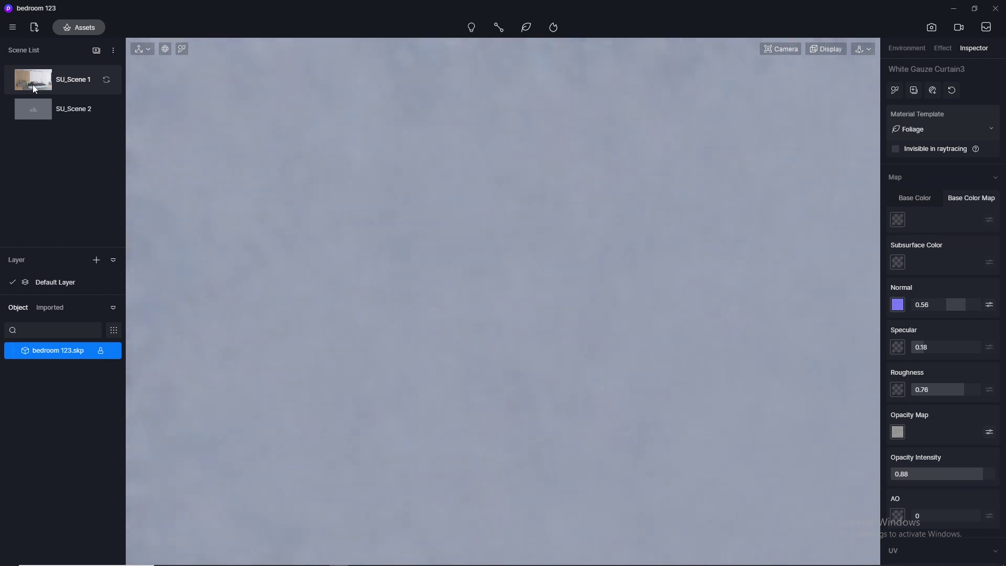
left_click(32, 84)
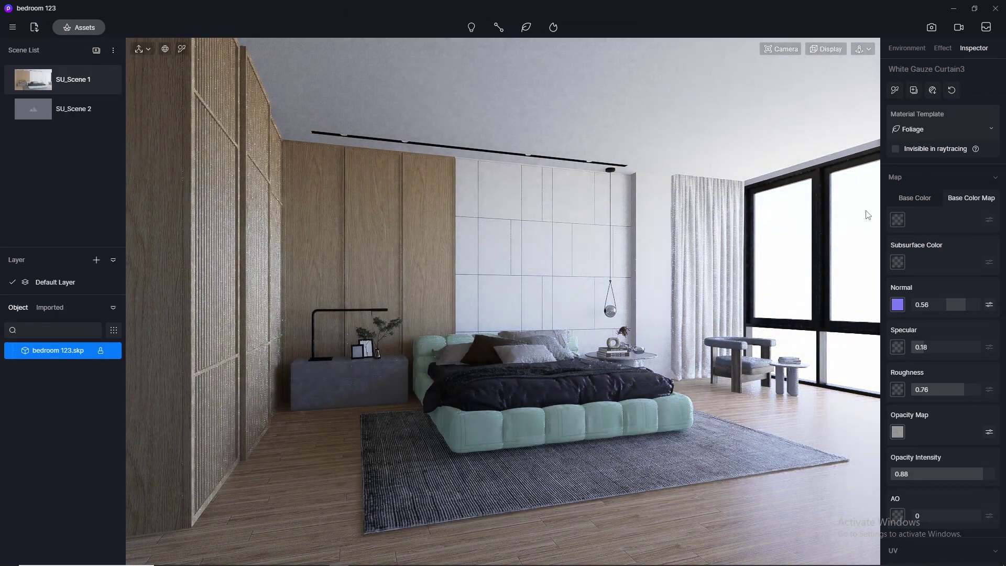
Apply the Dark gray burlap material from the Fabric assets to the rug under the bed.
scroll(718, 455, "up", 1)
scroll(718, 453, "up", 2)
scroll(700, 426, "down", 2)
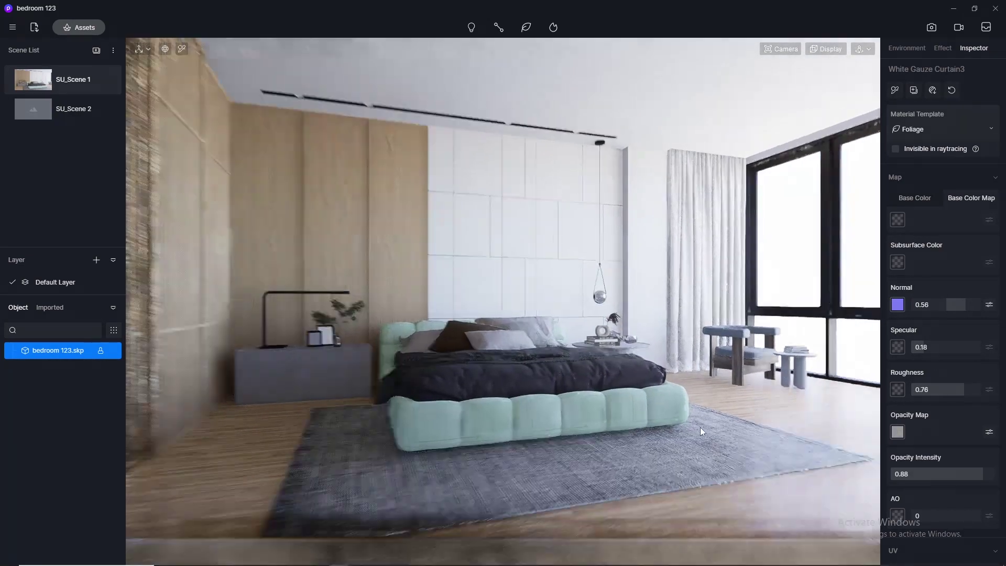
right_click_drag(696, 434, 663, 497)
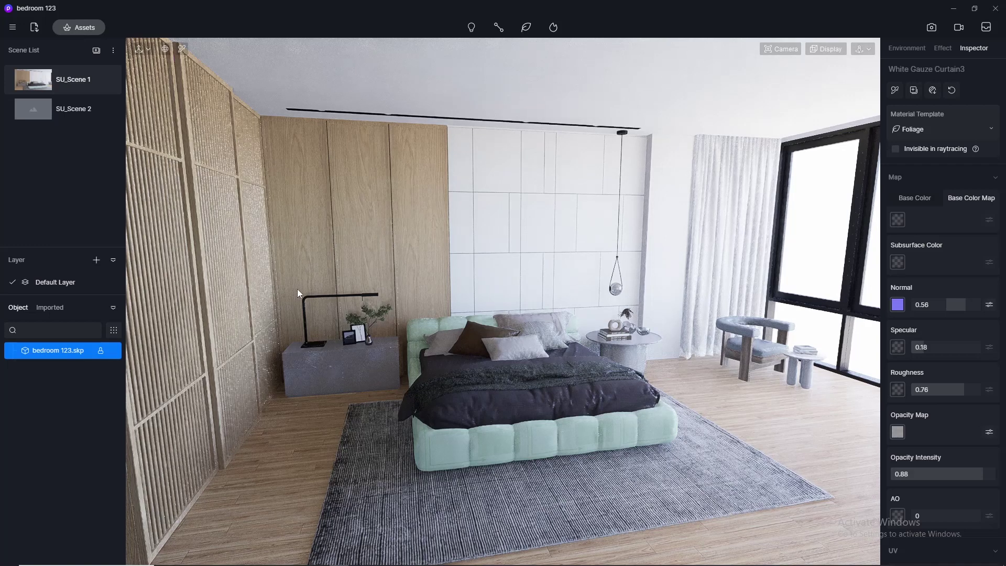
left_click(81, 28)
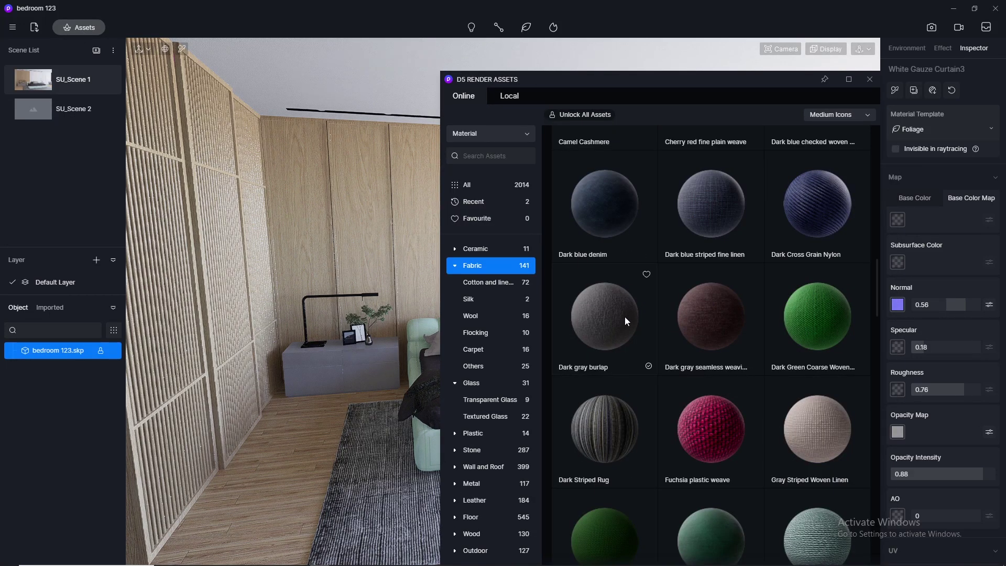
left_click_drag(624, 317, 354, 502)
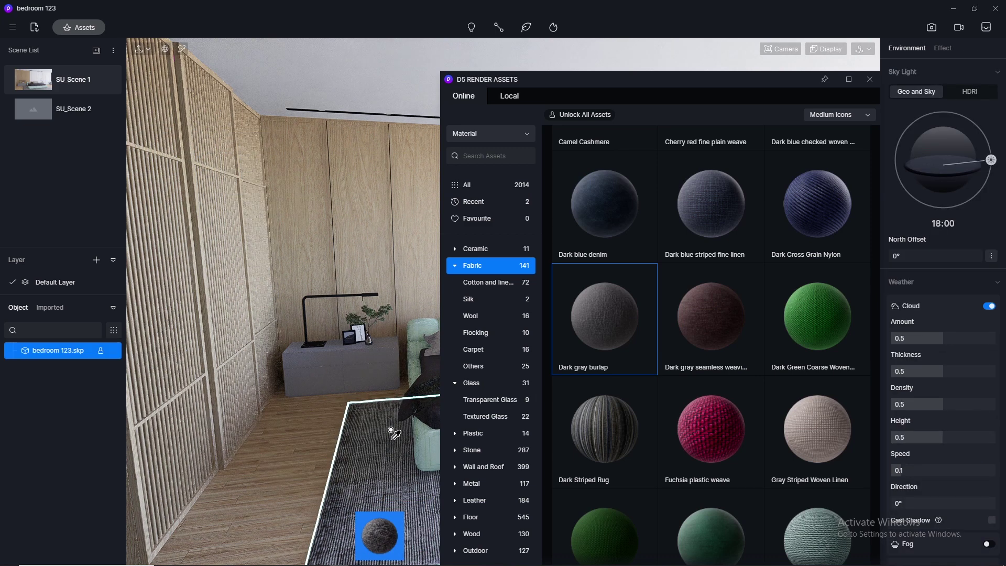
left_click(870, 79)
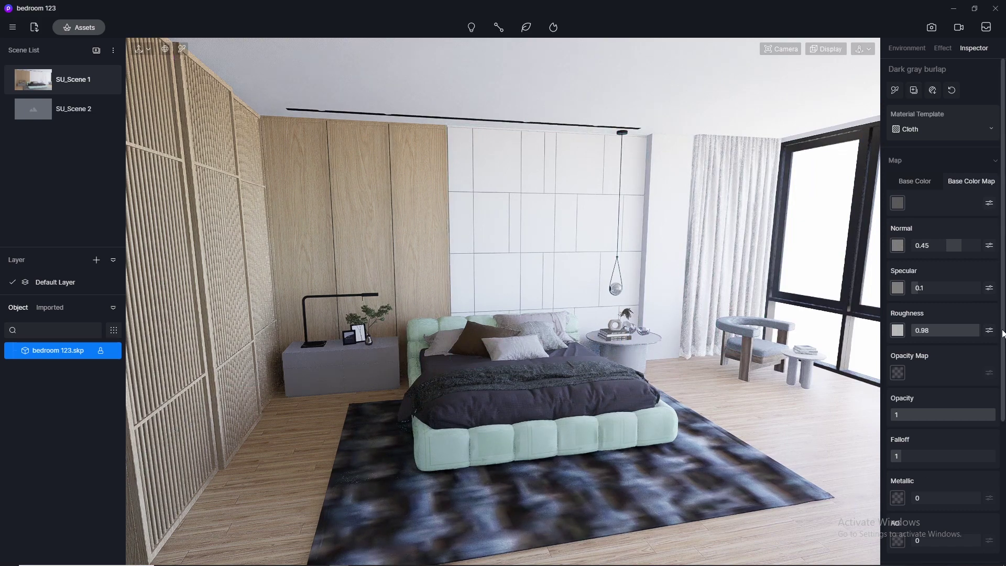
Set the rug material's UV stretch to 100 in X and Y.
scroll(943, 334, "down", 5)
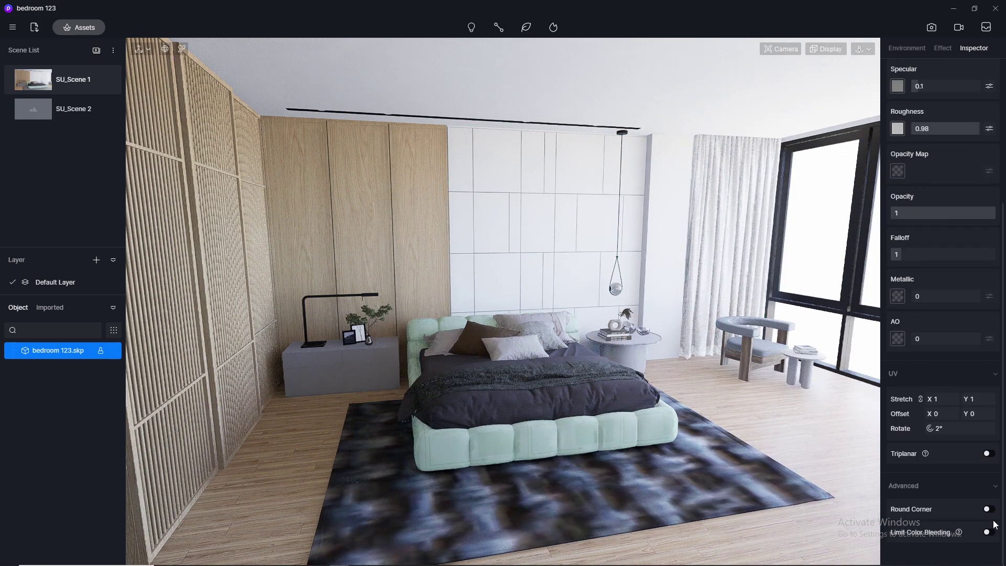
left_click(953, 397)
type("00")
key("Return")
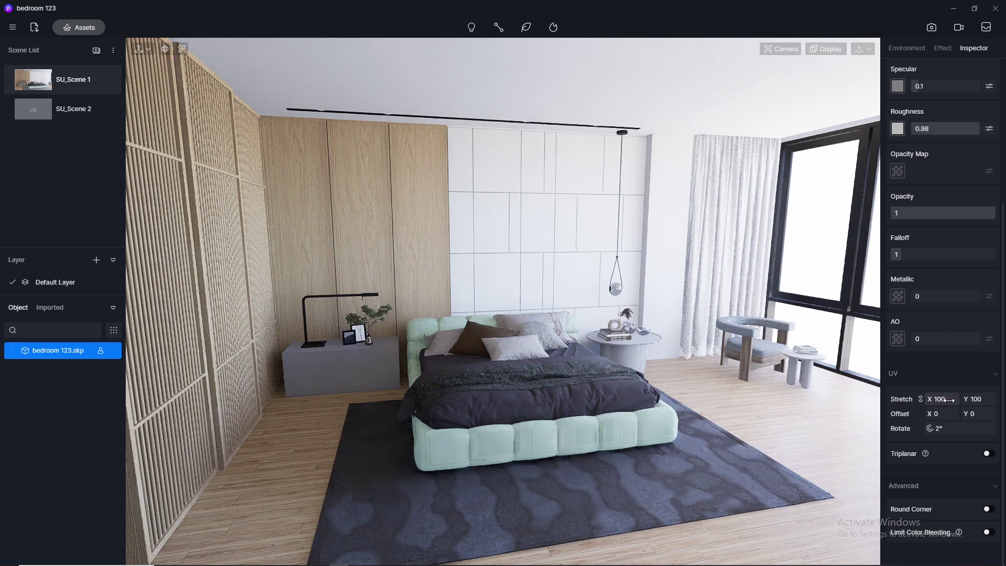
key("i")
left_click(735, 494)
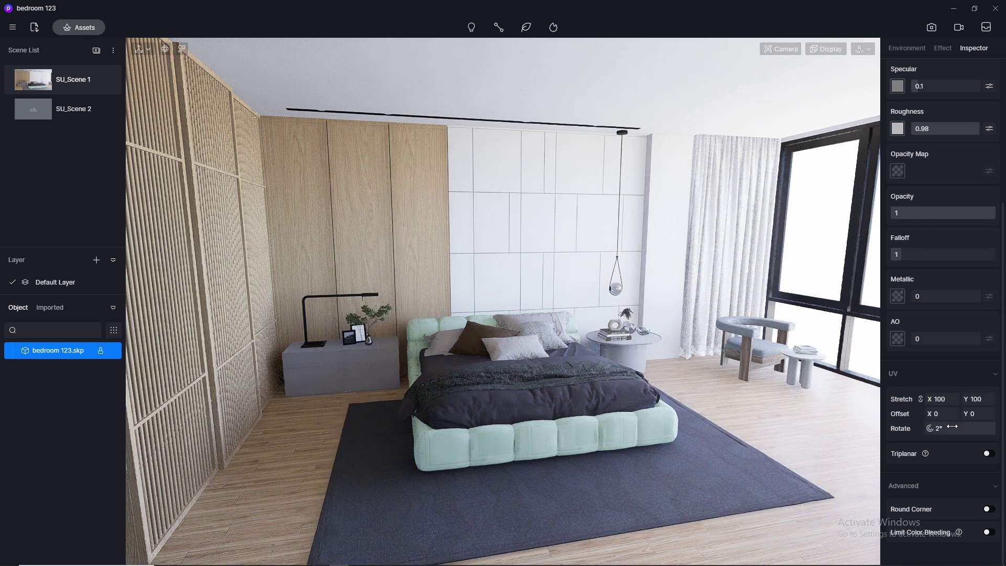
Reduce the rug material's UV stretch to 50 in X and Y and return to the SU_Scene 1 view.
left_click(949, 399)
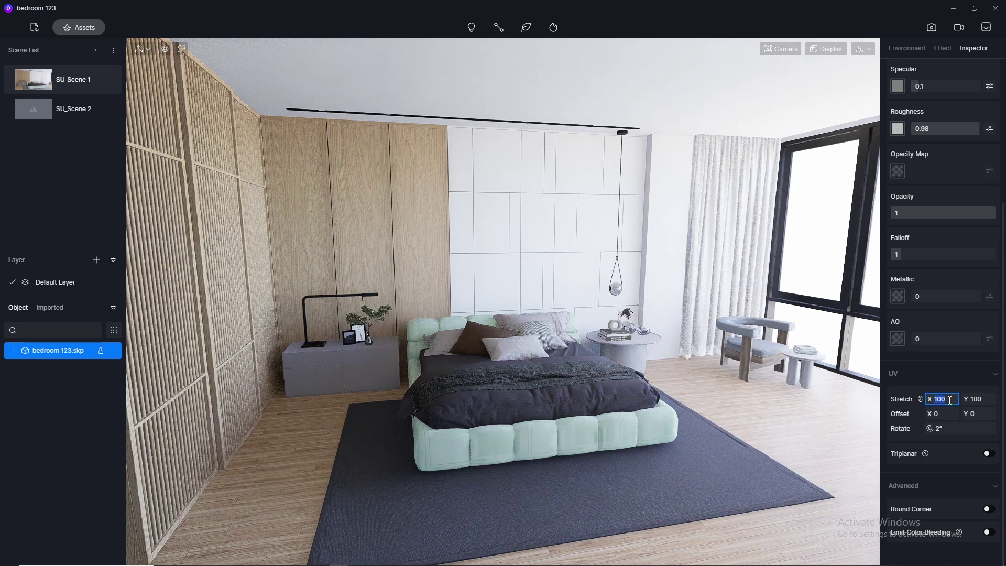
key("Return")
key("i")
scroll(601, 269, "up", 5)
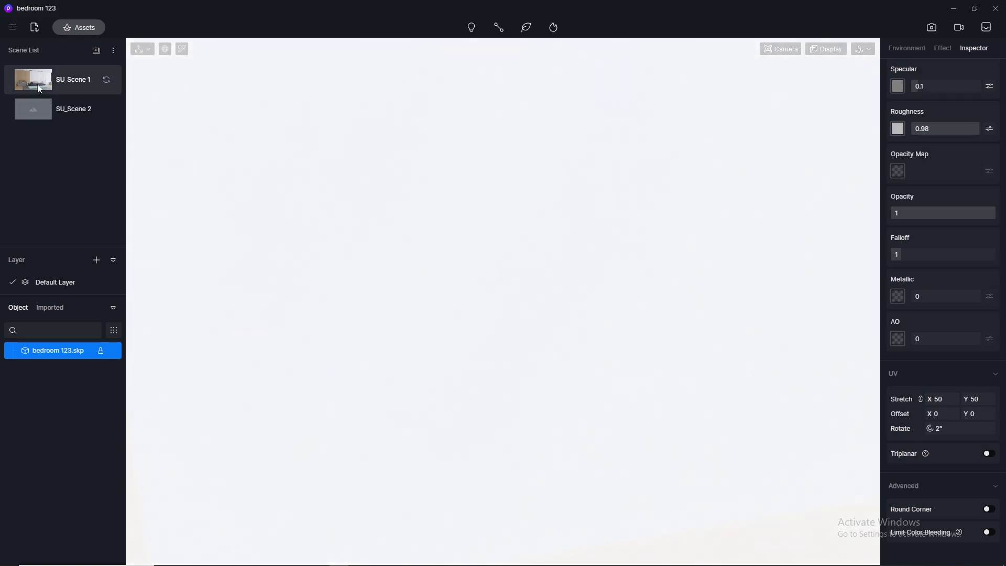
left_click(35, 80)
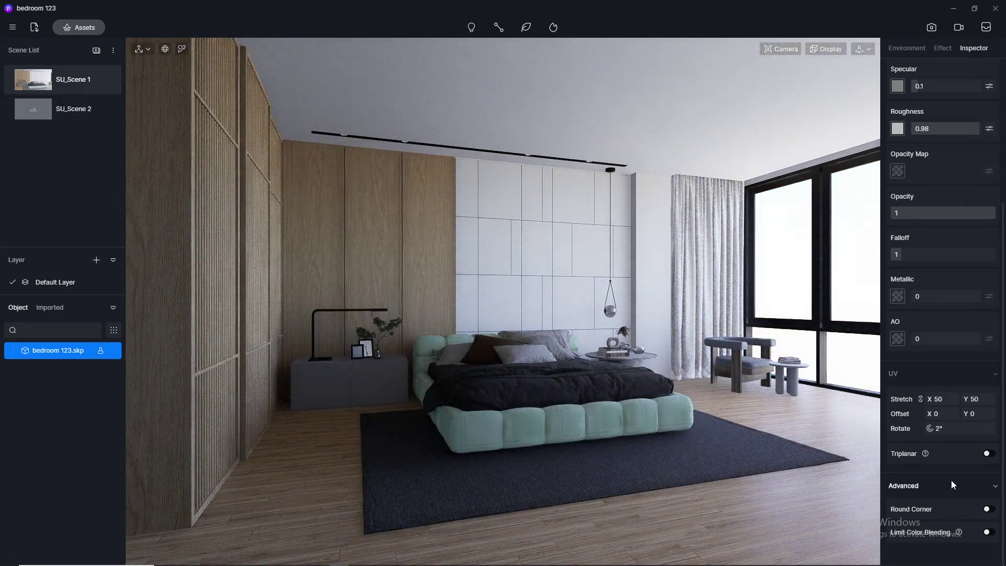
Try a UV stretch of 30 in X and Y on the rug's burlap material.
left_click(945, 400)
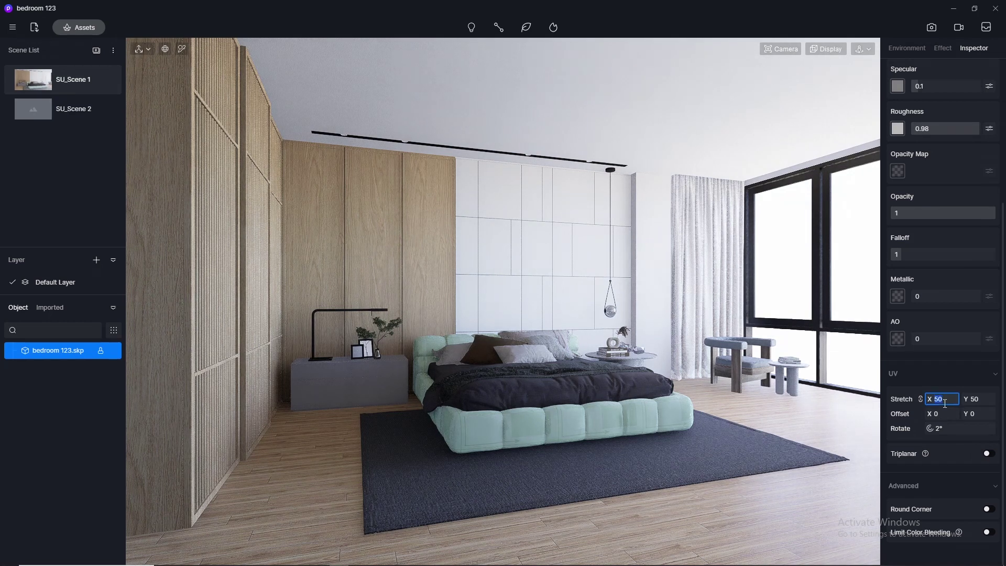
type("30")
key("Return")
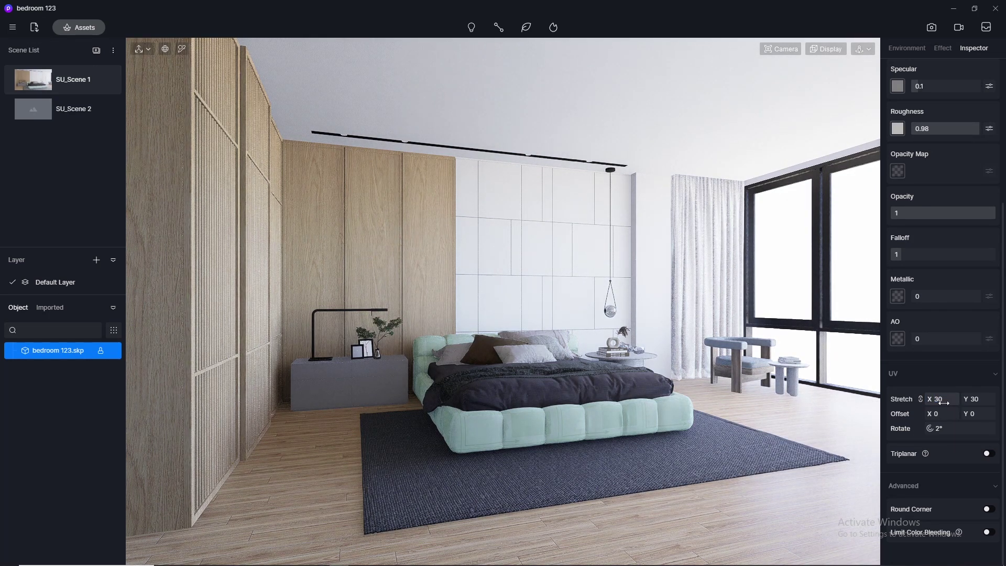
Set the rug's burlap material to a UV stretch of 45 in X and Y.
left_click(944, 402)
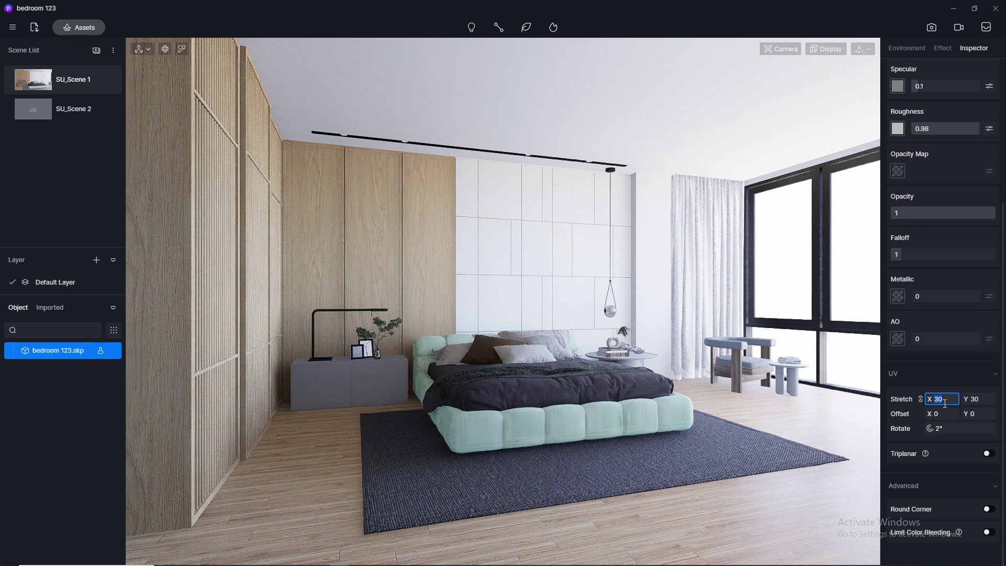
key("Return")
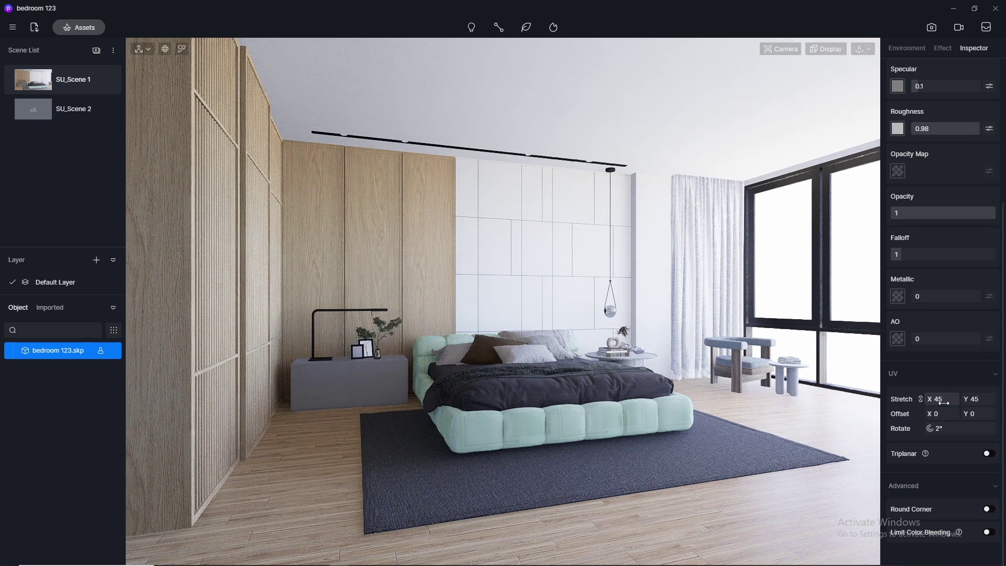
left_click_drag(945, 402, 331, 90)
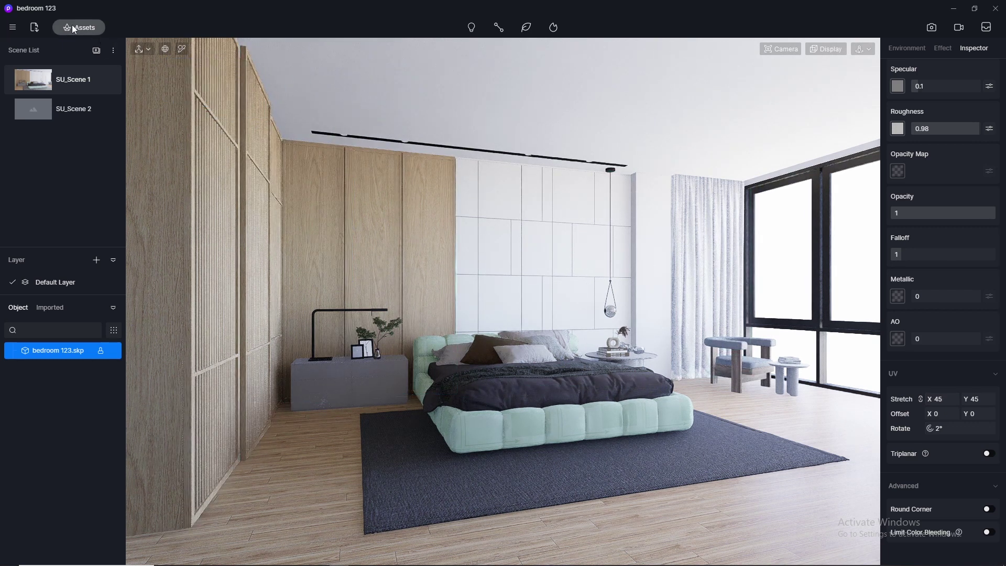
Browse the cotton and linen fabric materials in the online asset library for a bed frame fabric.
left_click(71, 24)
left_click_drag(455, 187, 533, 286)
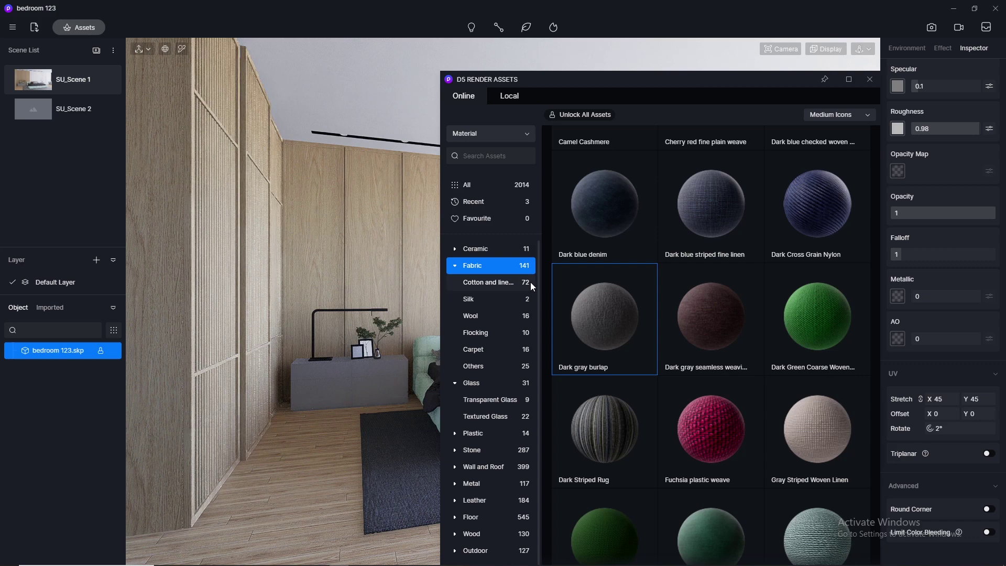
left_click(501, 287)
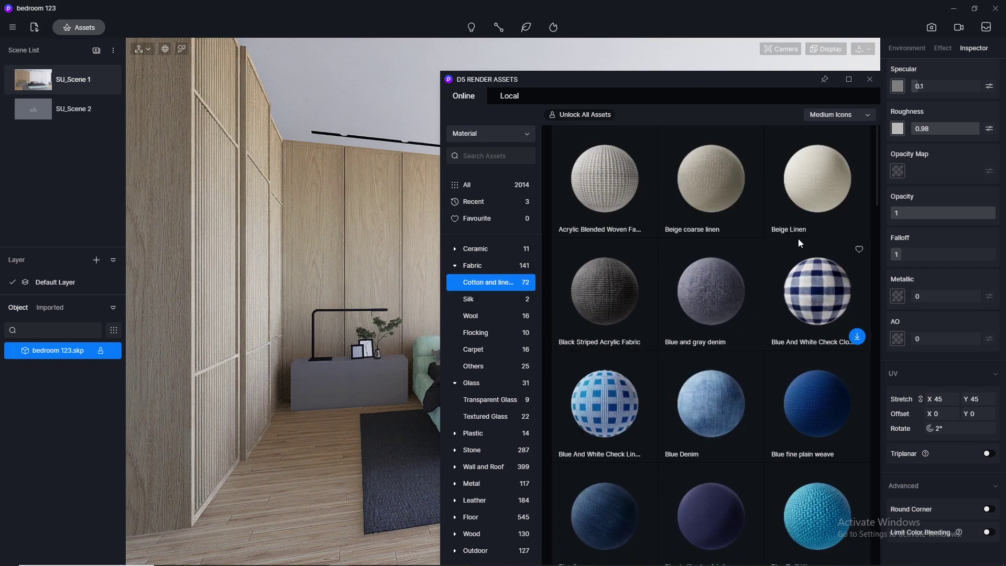
scroll(797, 238, "down", 4)
scroll(799, 238, "down", 3)
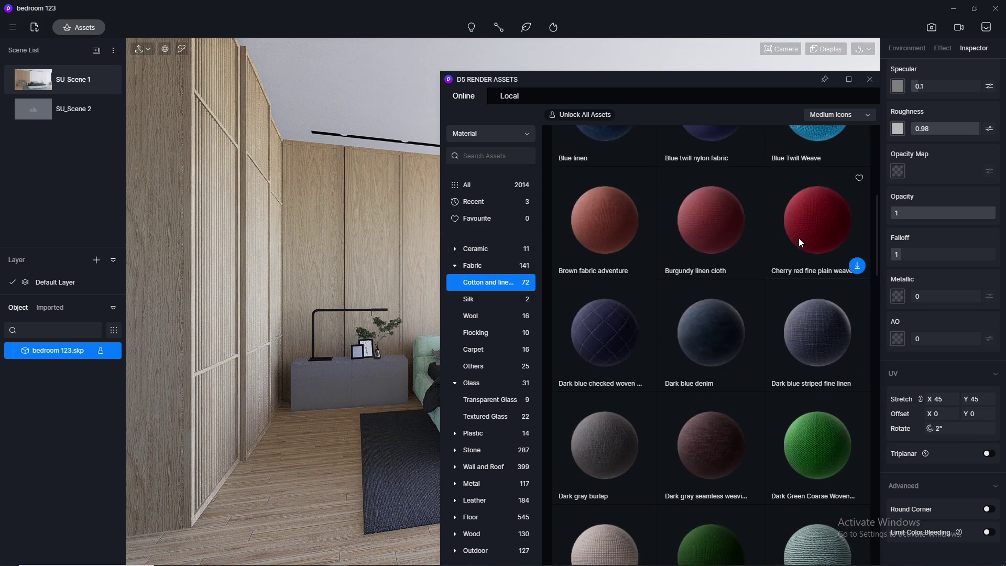
scroll(800, 240, "down", 6)
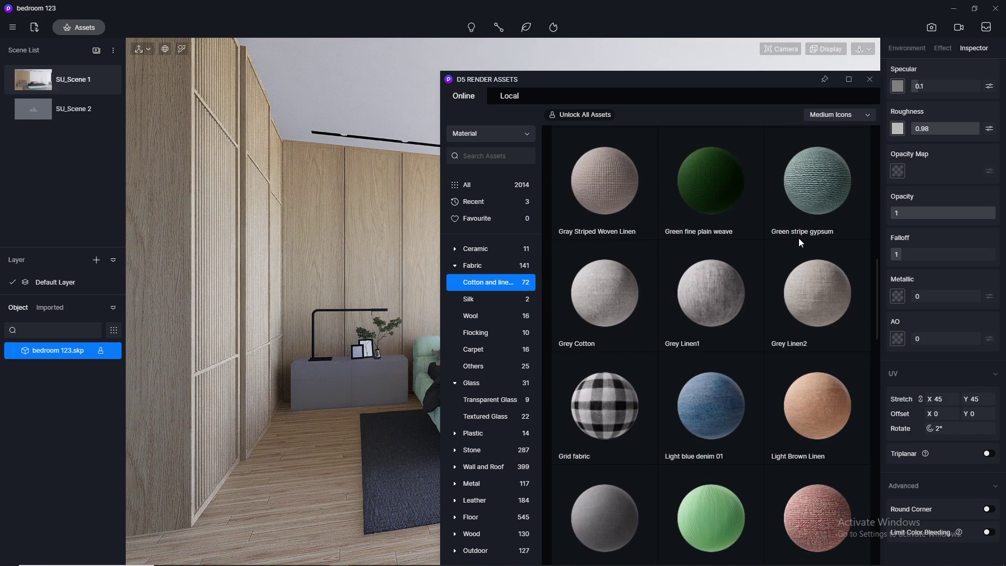
scroll(799, 240, "down", 8)
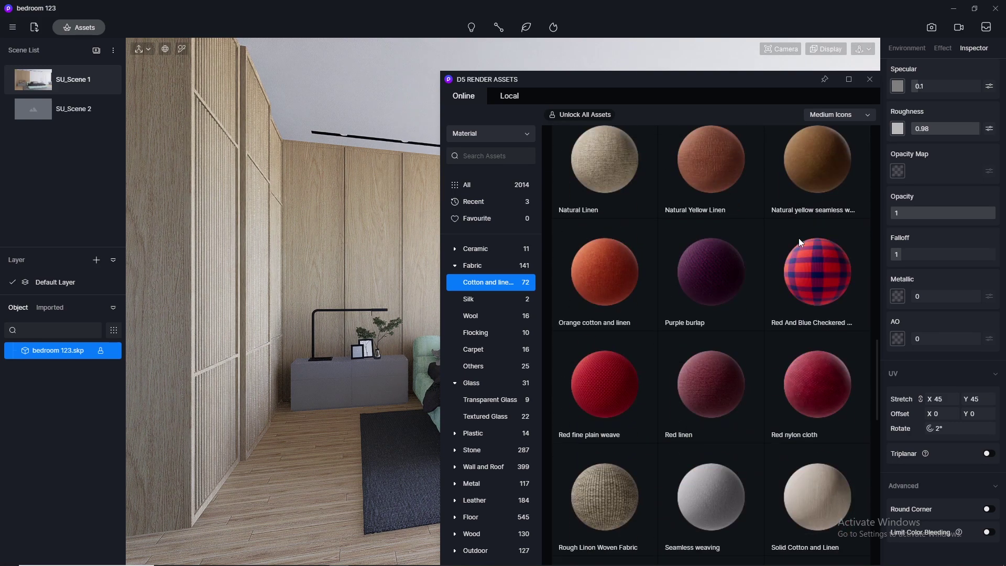
scroll(800, 242, "down", 6)
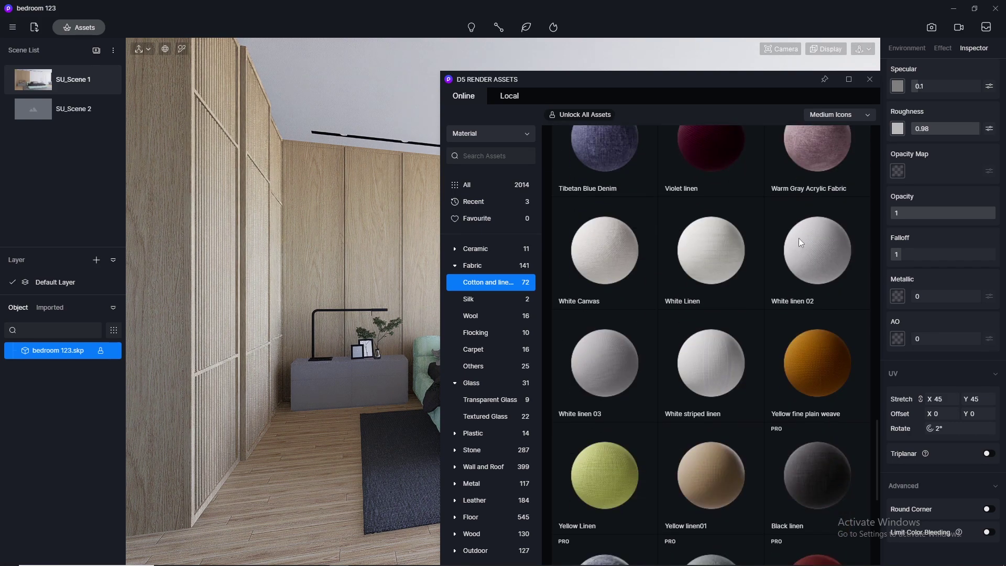
scroll(799, 242, "up", 6)
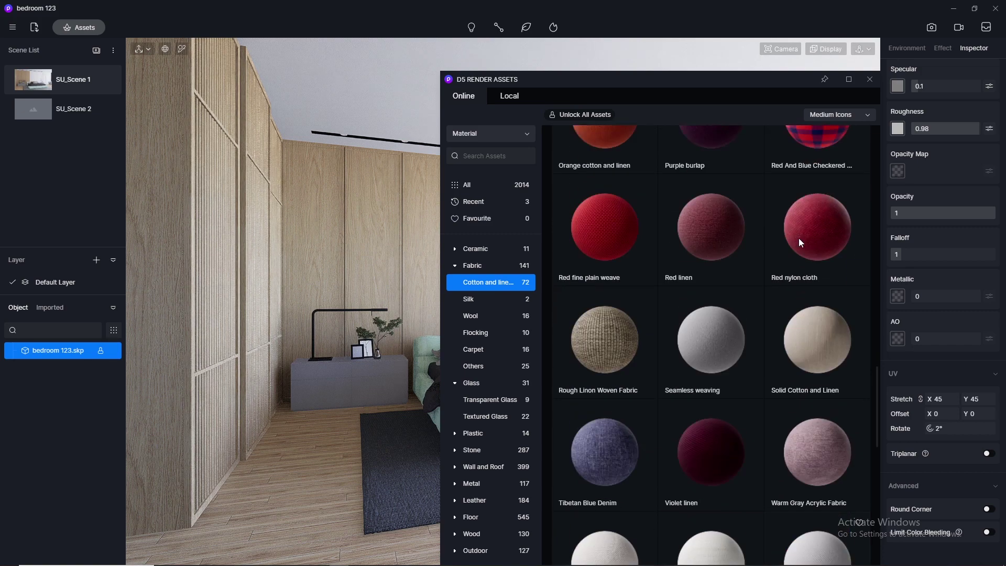
scroll(799, 237, "up", 8)
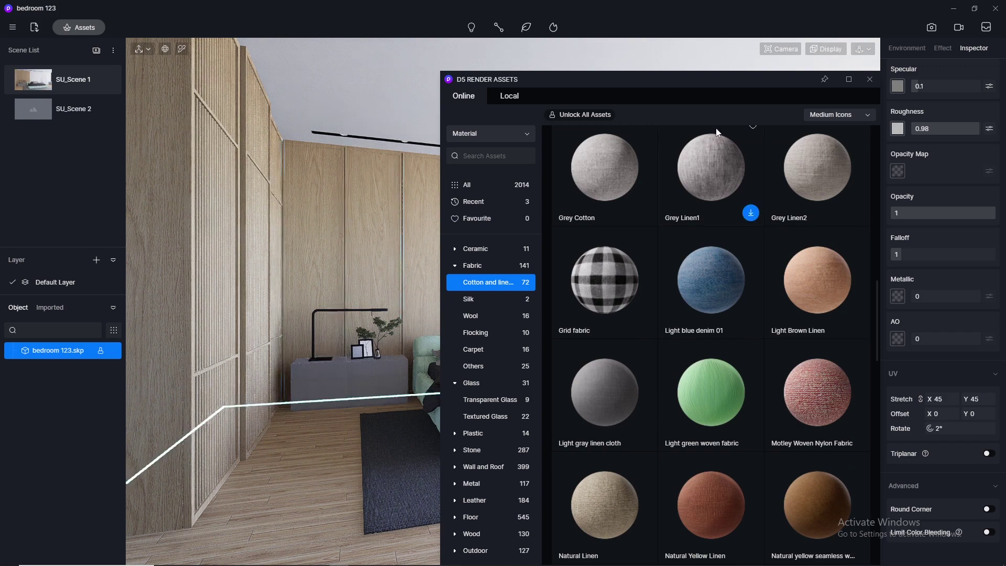
Assign the Light gray linen cloth material to the upholstered bed frame and close the asset library.
left_click_drag(720, 83, 828, 85)
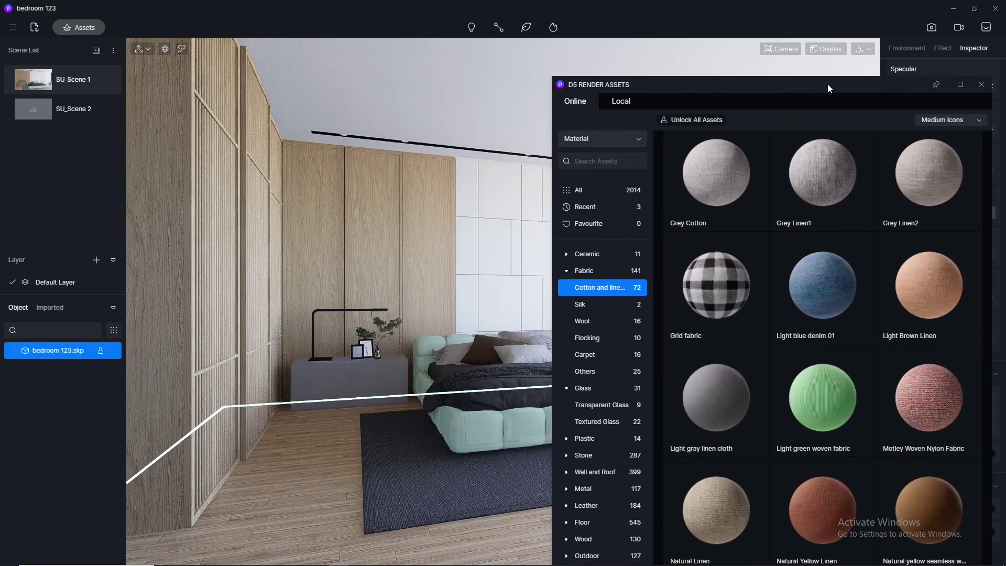
left_click(706, 395)
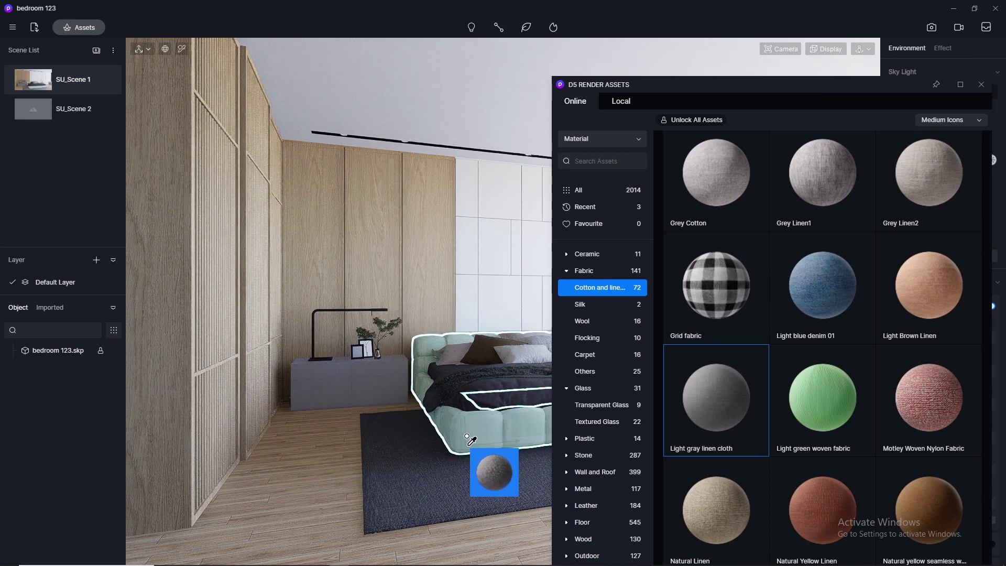
left_click(468, 437)
left_click(468, 438)
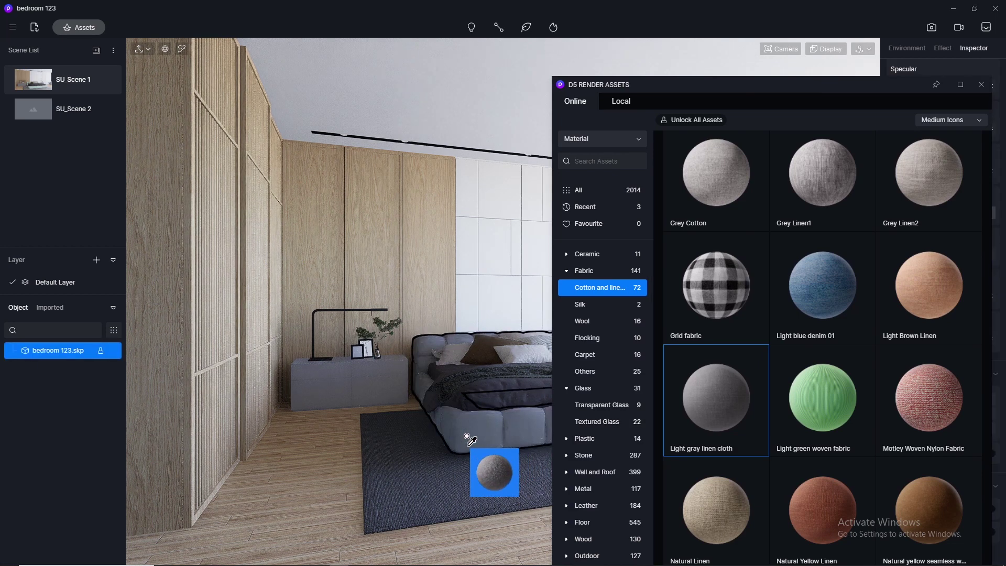
key("Escape")
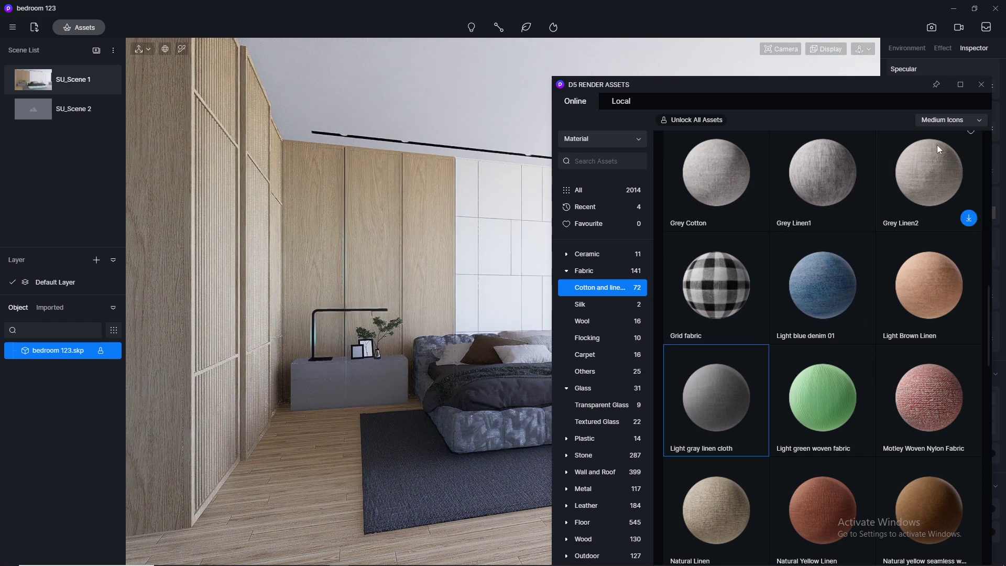
left_click(981, 85)
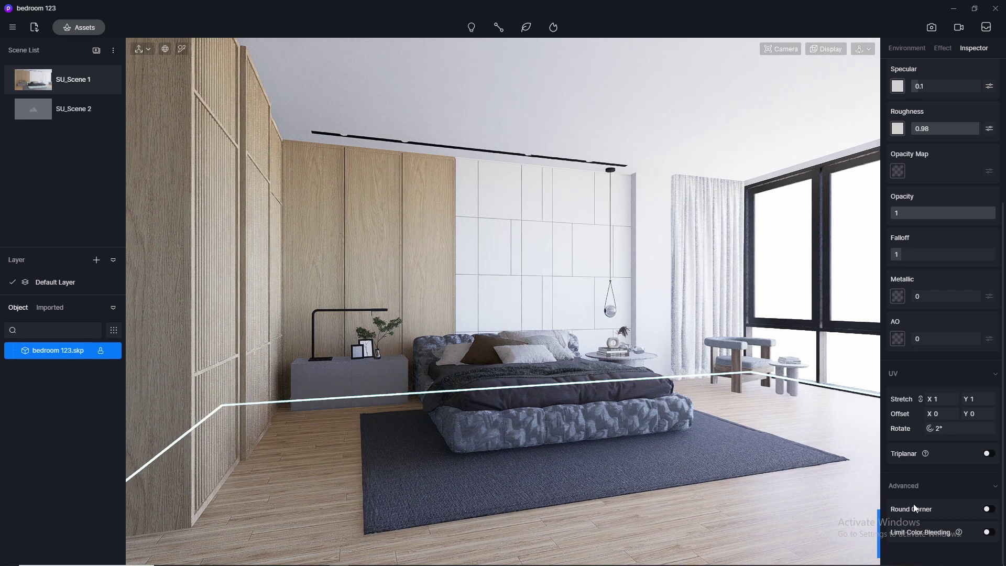
Try a UV stretch of 50 on the bed frame's linen material, then set it to 30 in X and Y.
left_click(944, 400)
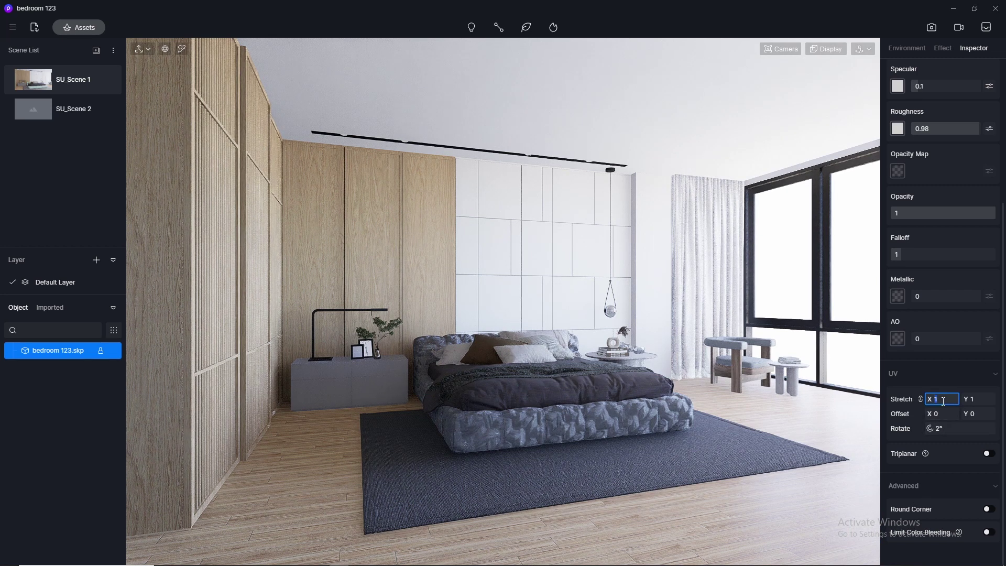
key("Return")
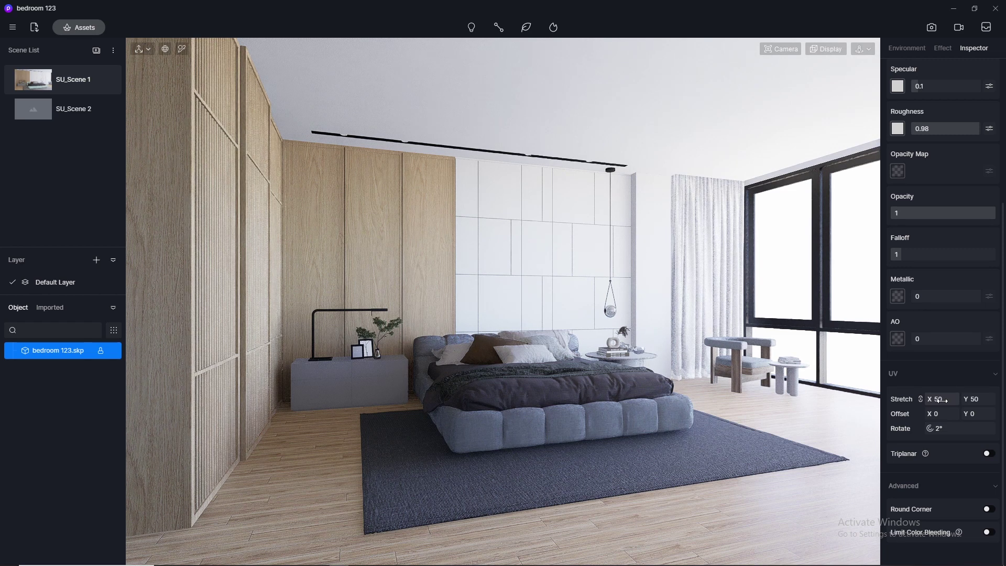
left_click(943, 400)
key("Return")
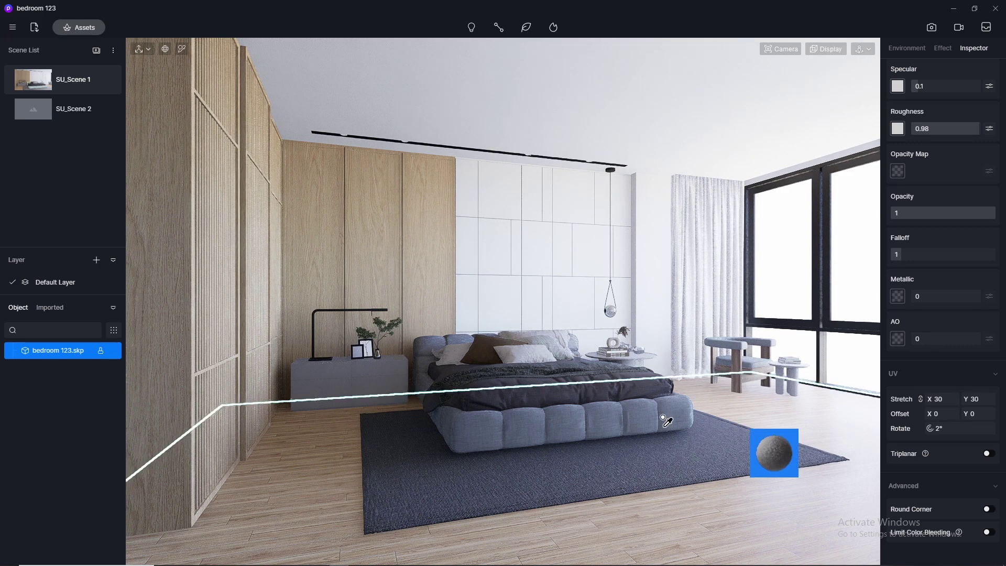
scroll(648, 419, "up", 3)
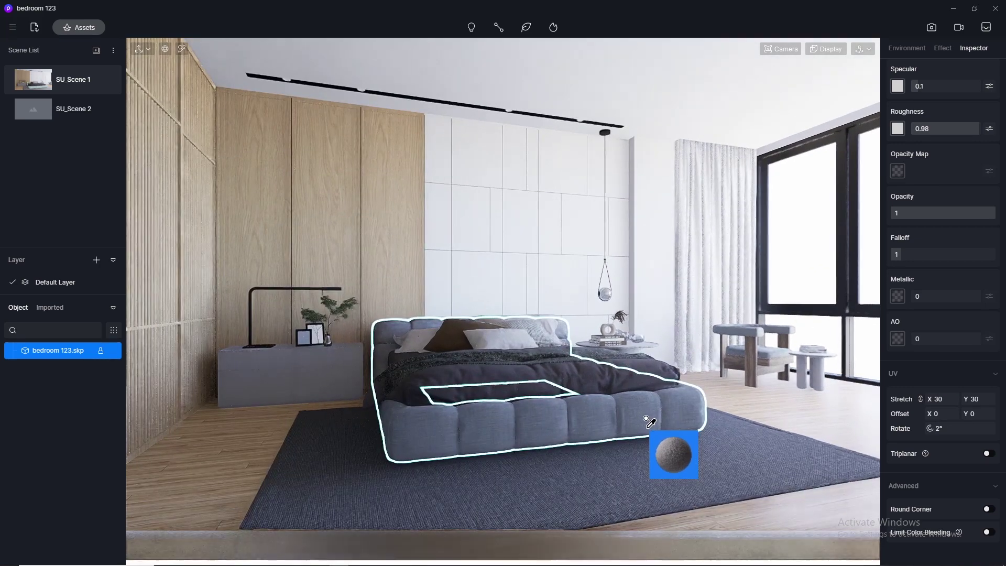
left_click_drag(650, 421, 643, 422)
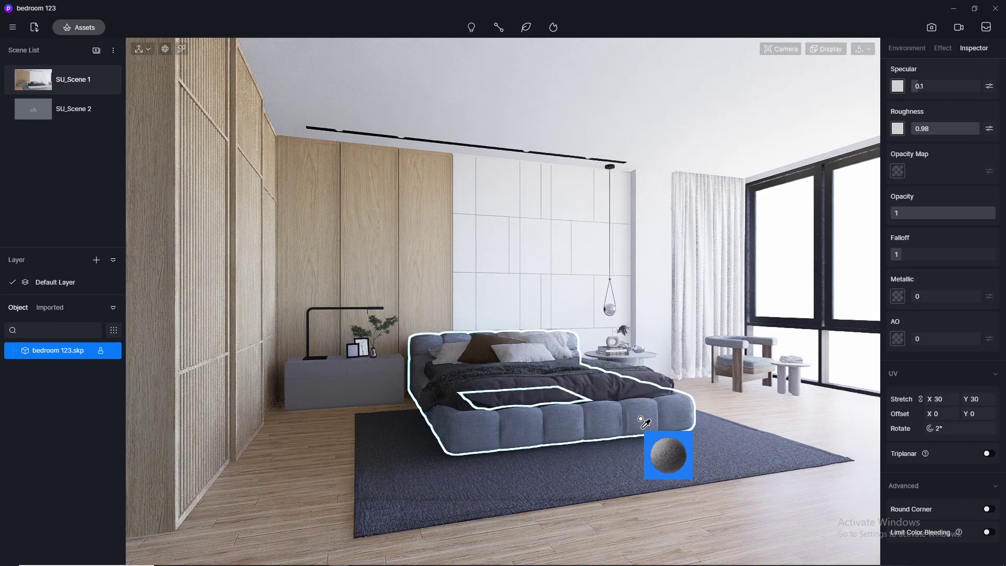
key("Escape")
Find White striped linen among the cotton and linen fabrics, assign it to the duvet, and close the asset library.
middle_click_drag(561, 353, 535, 497)
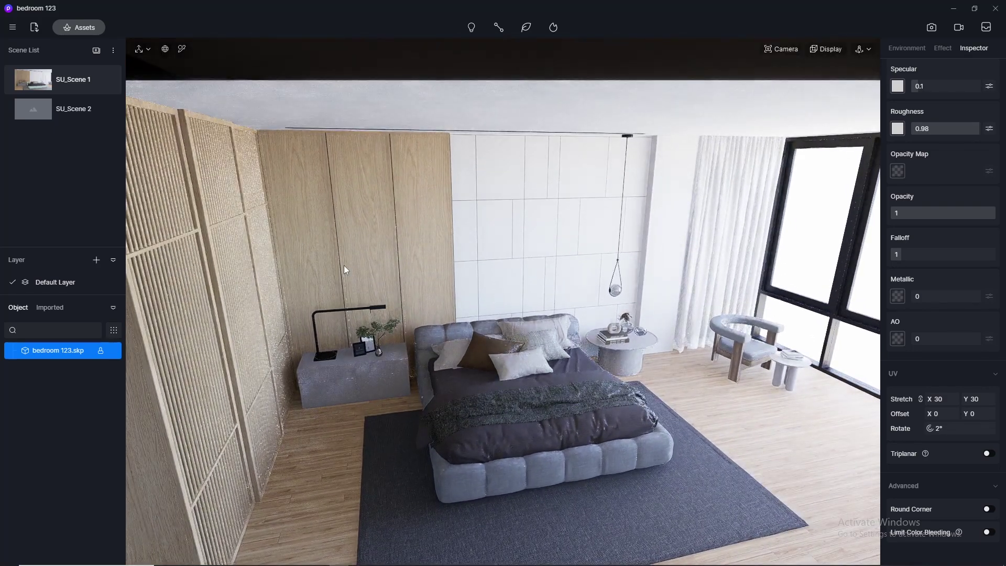
left_click(70, 28)
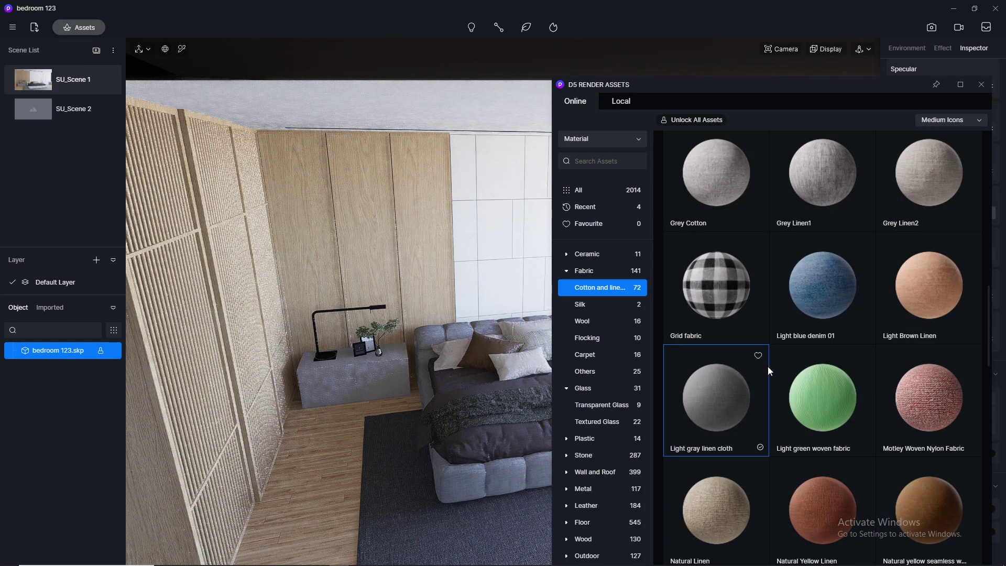
scroll(769, 366, "up", 3)
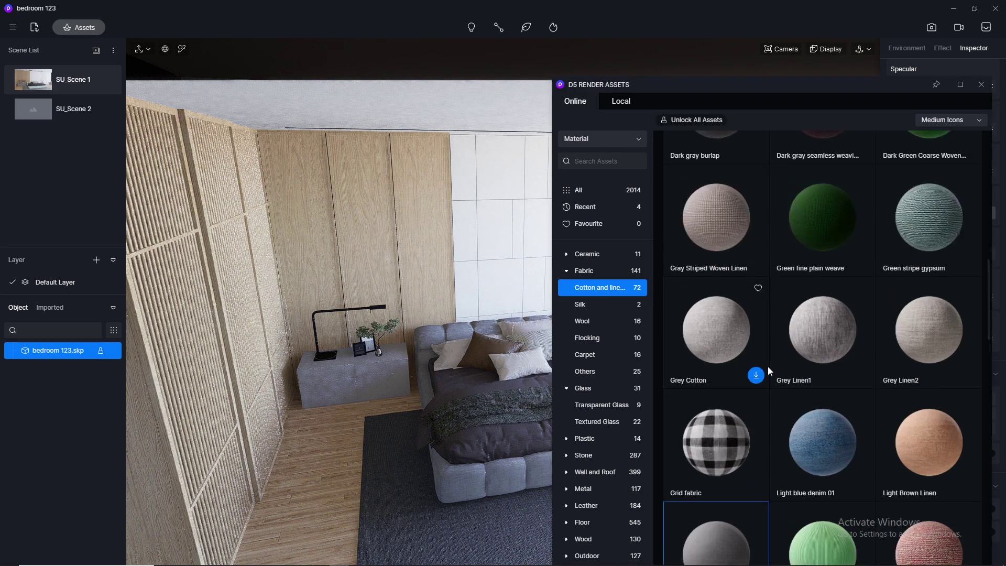
scroll(768, 367, "up", 3)
scroll(768, 366, "down", 4)
scroll(768, 366, "down", 10)
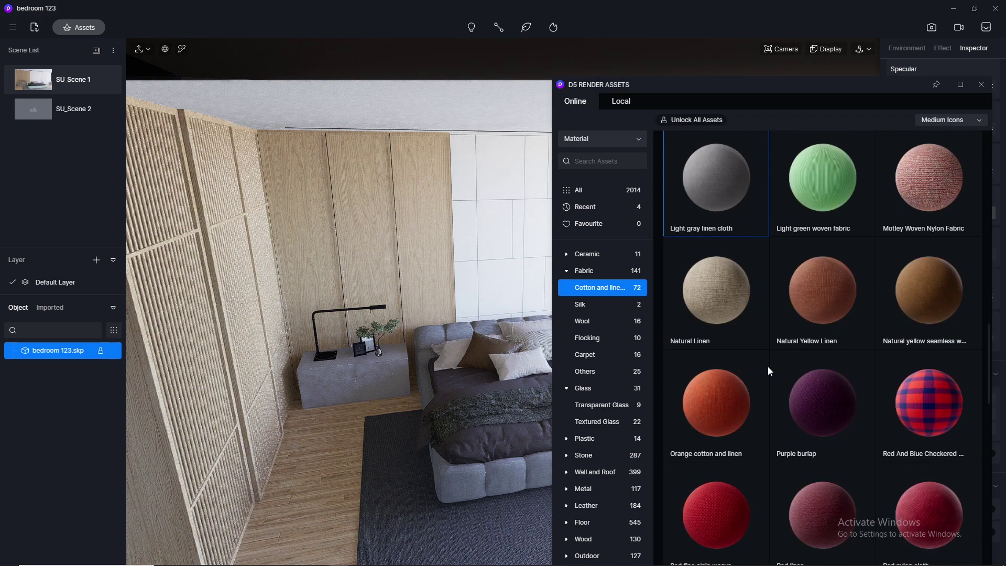
scroll(768, 366, "down", 5)
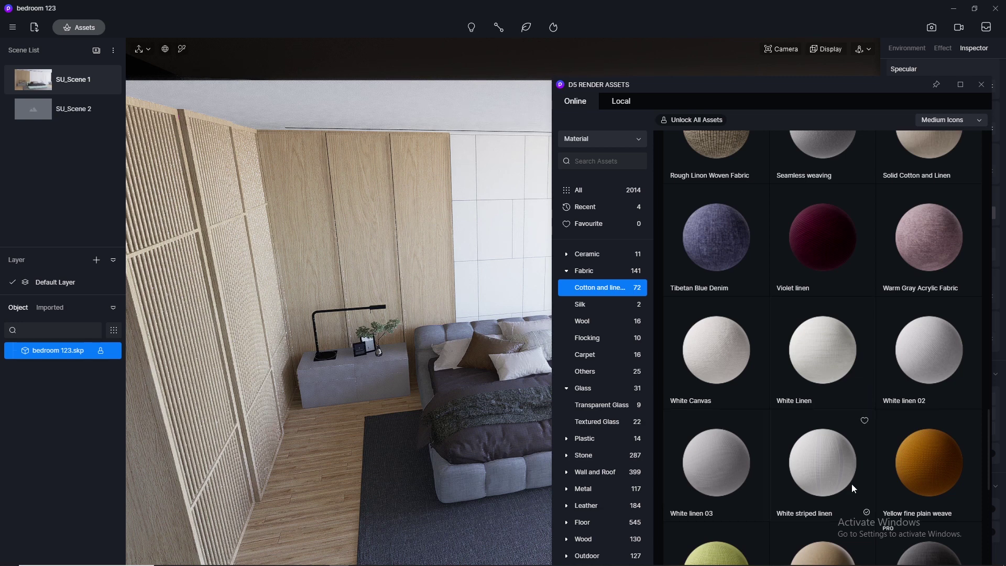
left_click_drag(828, 470, 474, 440)
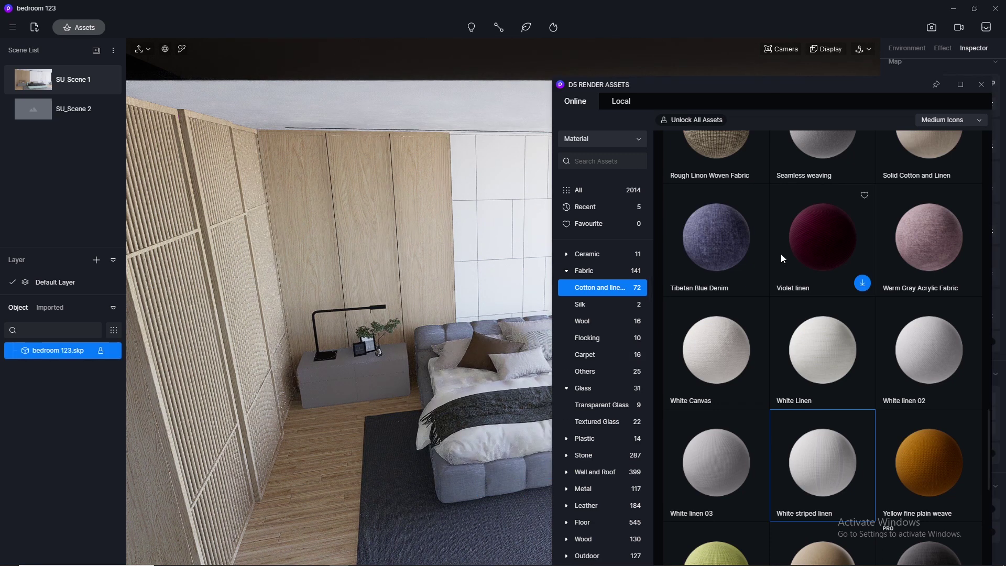
left_click(983, 88)
Try UV stretch values of 30, 50 and 100 in X and Y on the duvet's striped linen material.
scroll(503, 475, "up", 5)
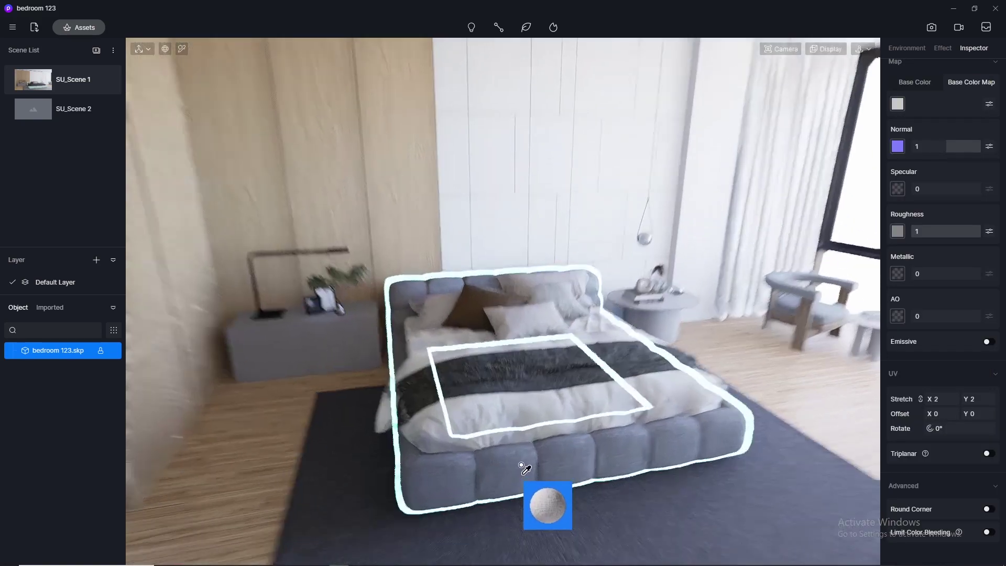
right_click_drag(521, 433, 517, 427)
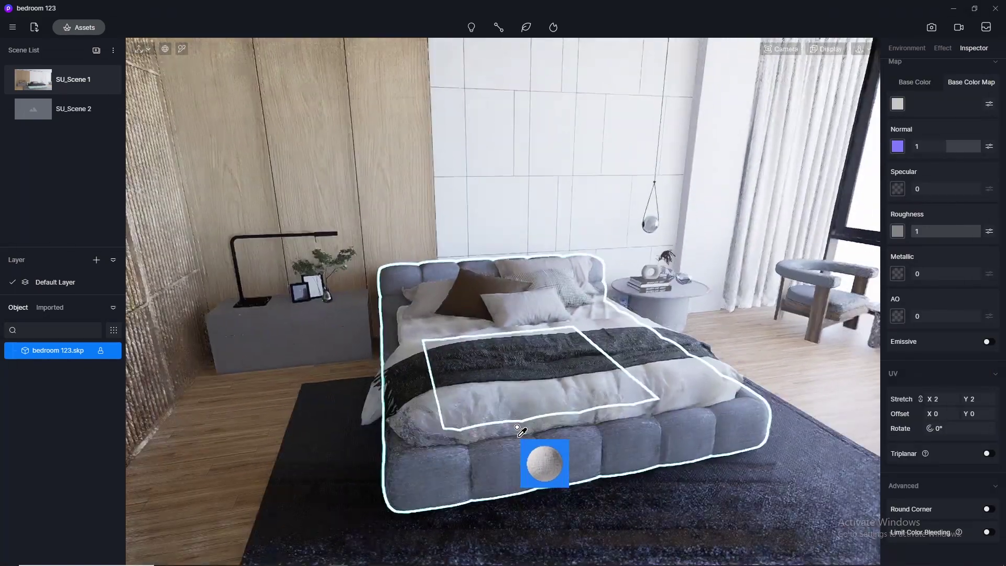
left_click(519, 430)
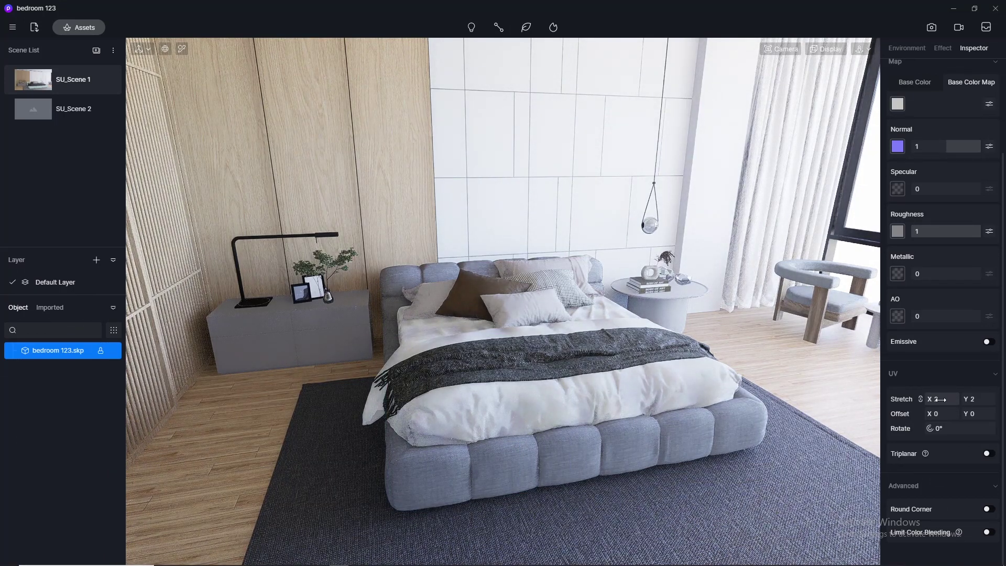
left_click(941, 400)
type("30")
key("Return")
left_click(941, 400)
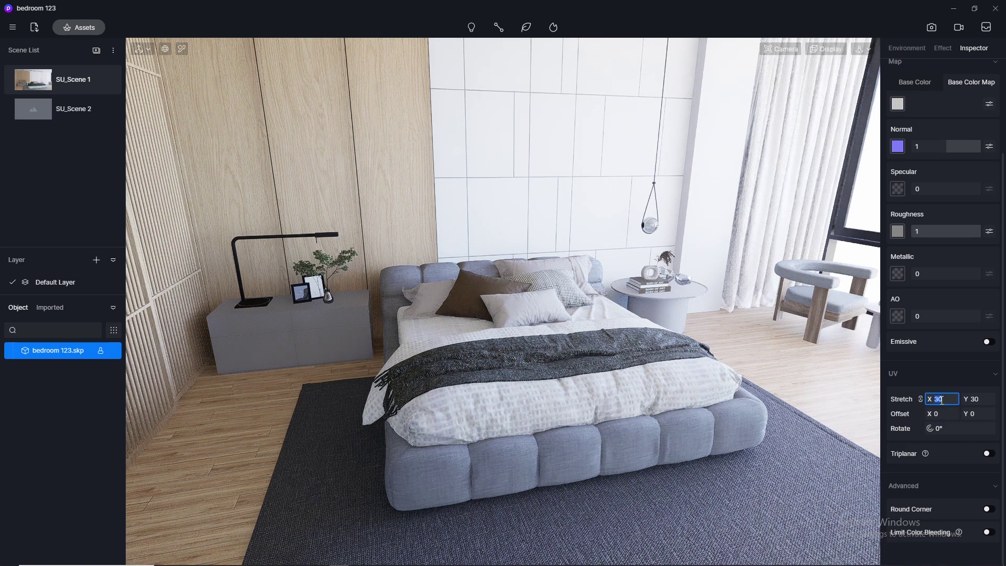
type("50")
key("Return")
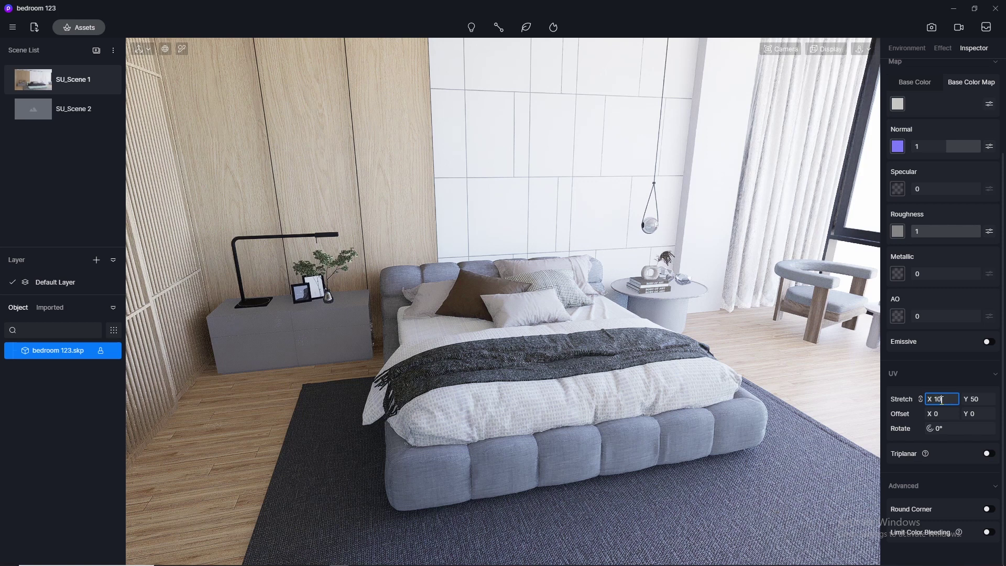
type("0")
key("Return")
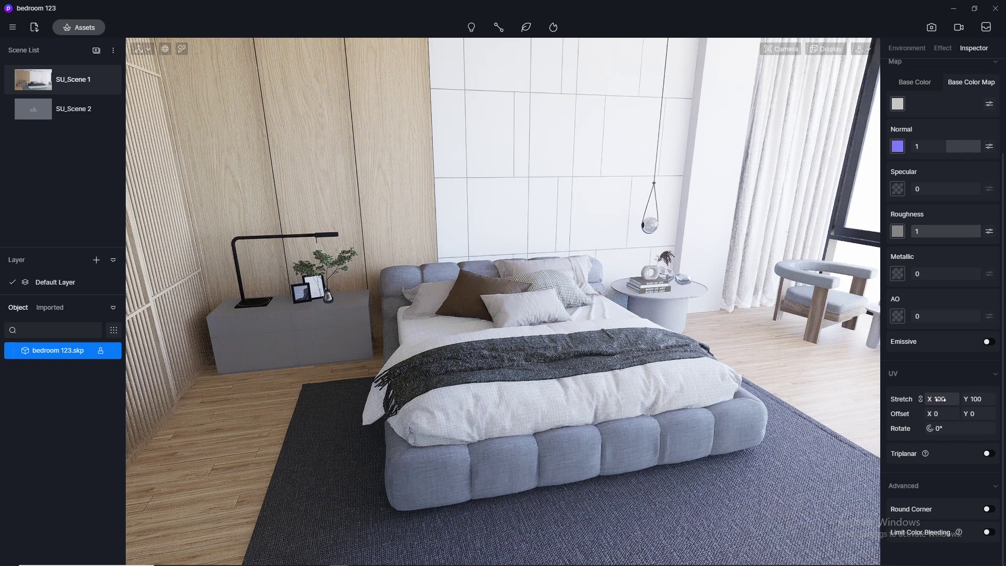
Try larger UV stretch values of 250 and 150 in X and Y on the duvet's striped linen material.
left_click(940, 399)
type("250")
key("Return")
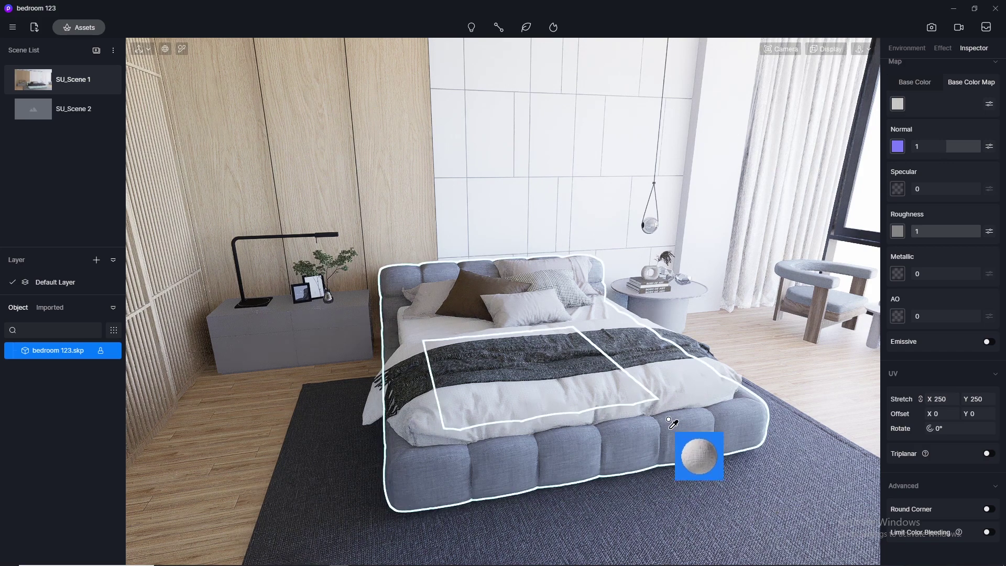
middle_click_drag(671, 421, 718, 337)
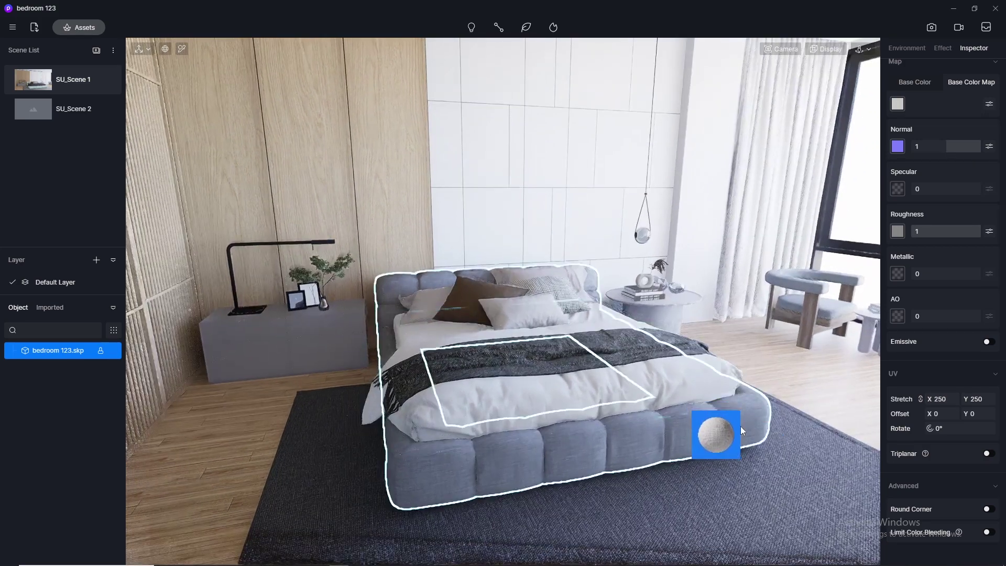
left_click(948, 399)
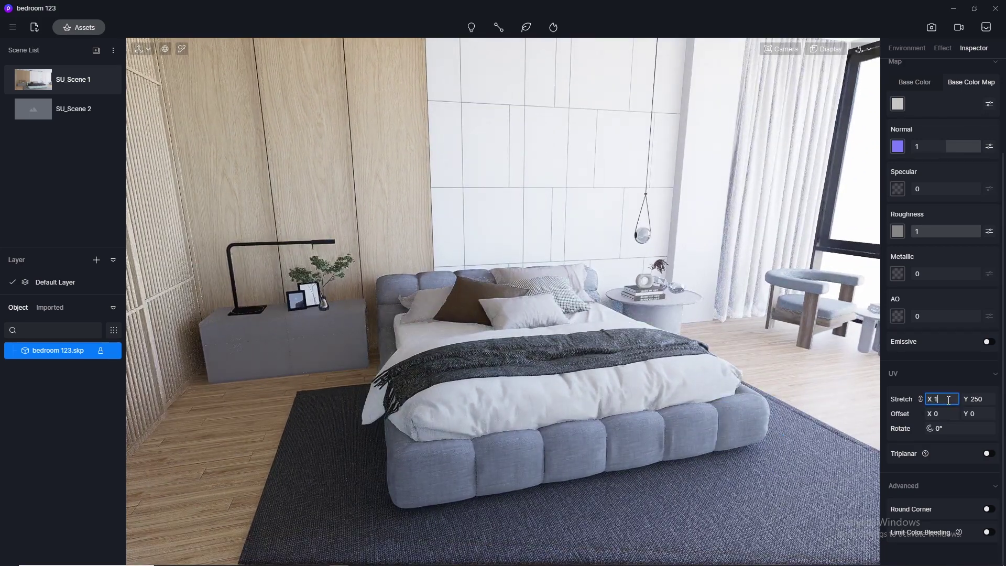
type("180")
key("Return")
left_click(948, 400)
key("Return")
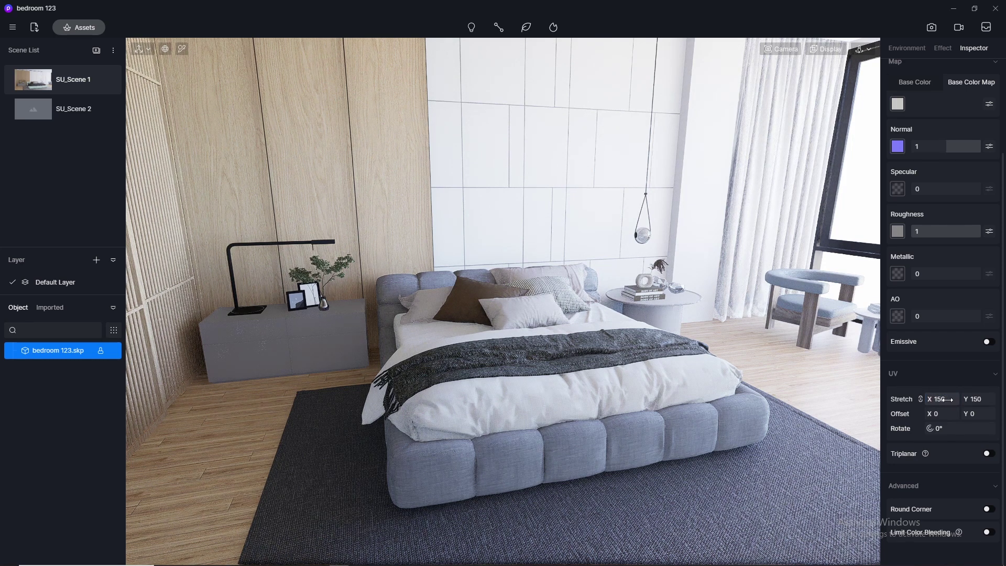
Set the duvet's striped linen material to a UV stretch of 200 in X and Y.
left_click(948, 399)
key("Return")
middle_click_drag(714, 348, 696, 428)
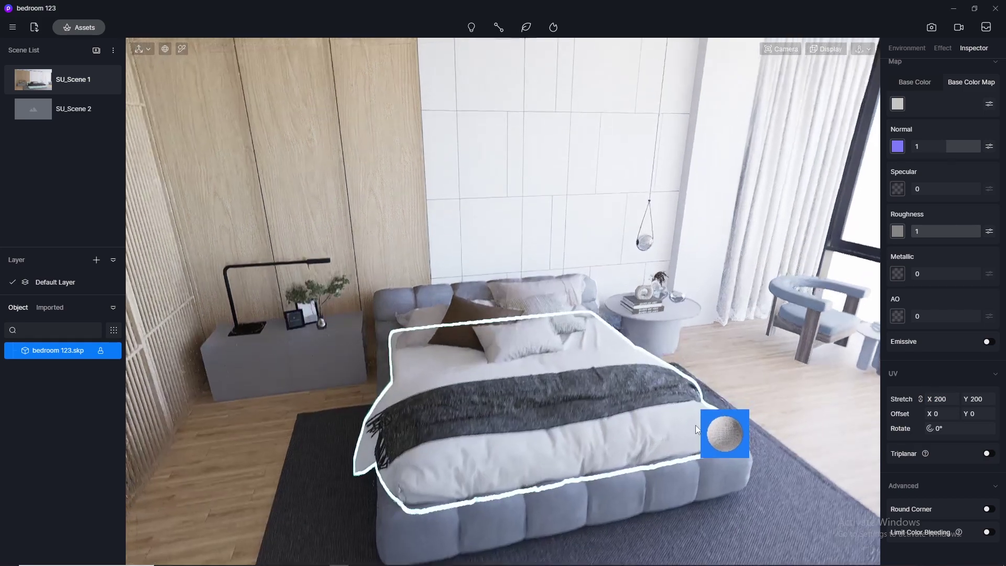
left_click_drag(696, 426, 431, 253)
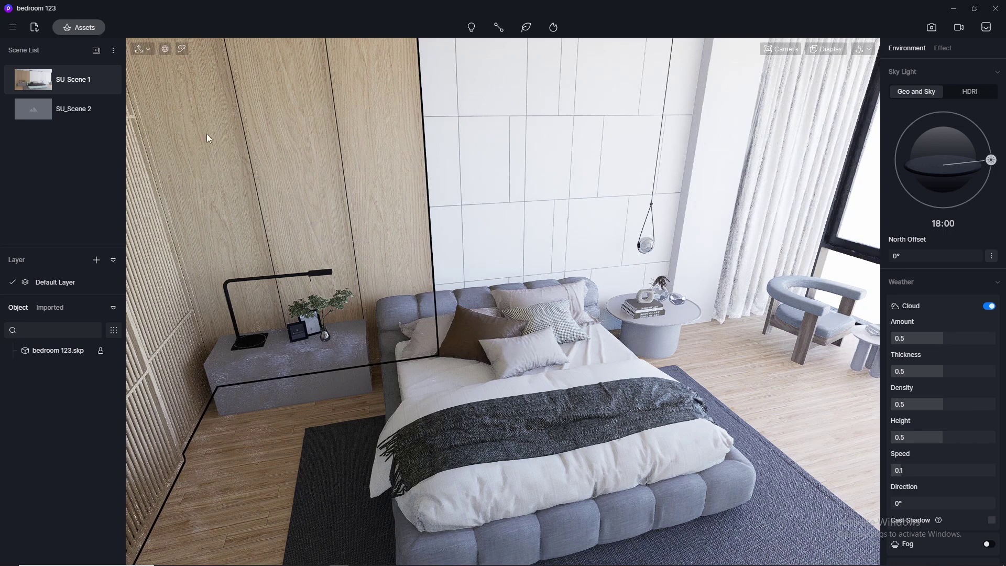
Pick the dark throw blanket's material on the bed and change its material template to Cloth.
left_click(182, 49)
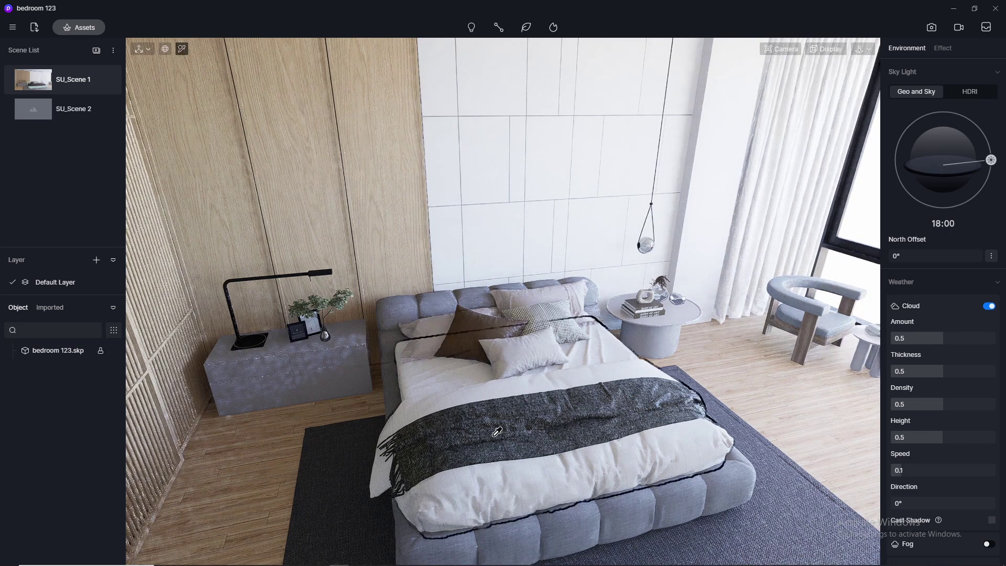
left_click(522, 433)
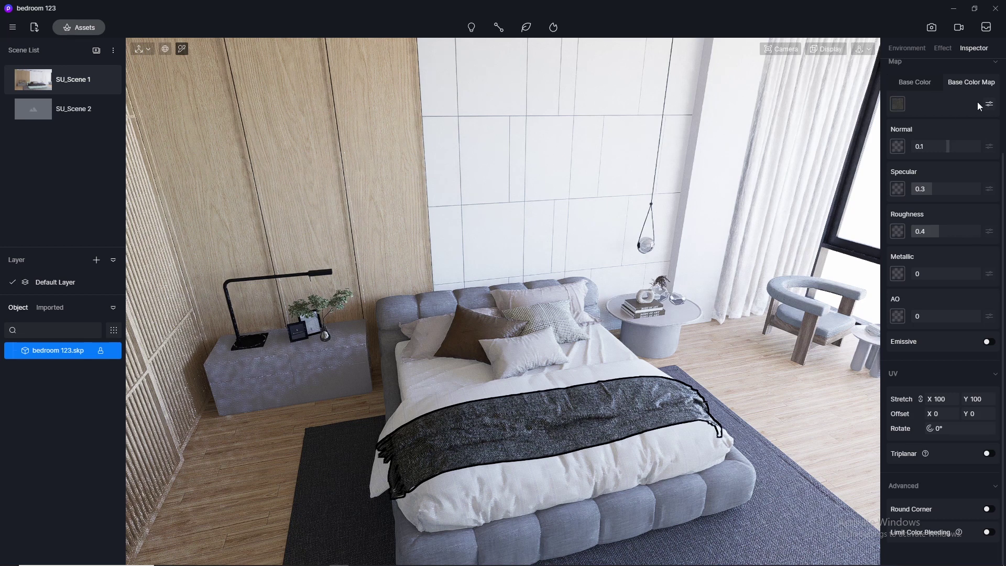
left_click(995, 62)
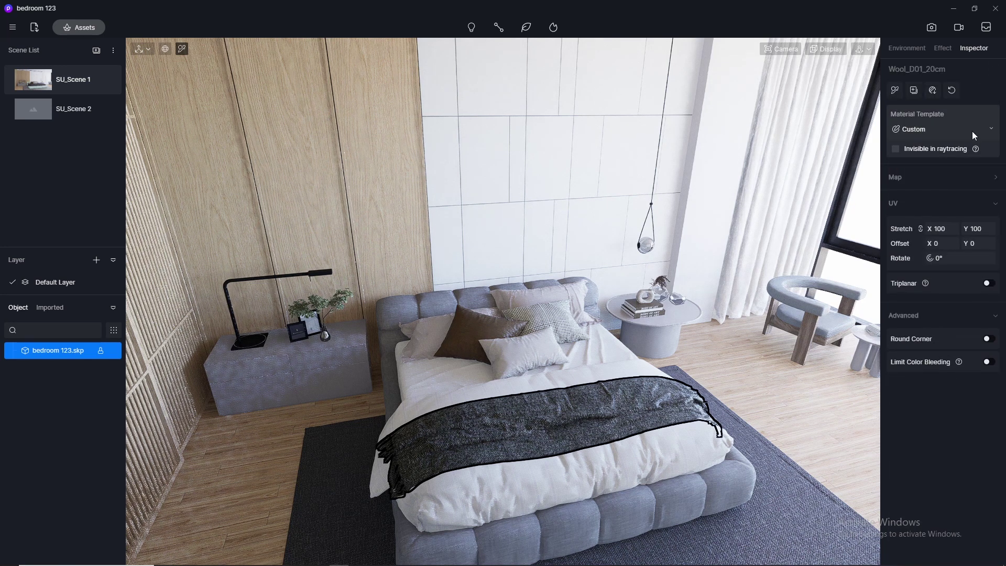
left_click(989, 129)
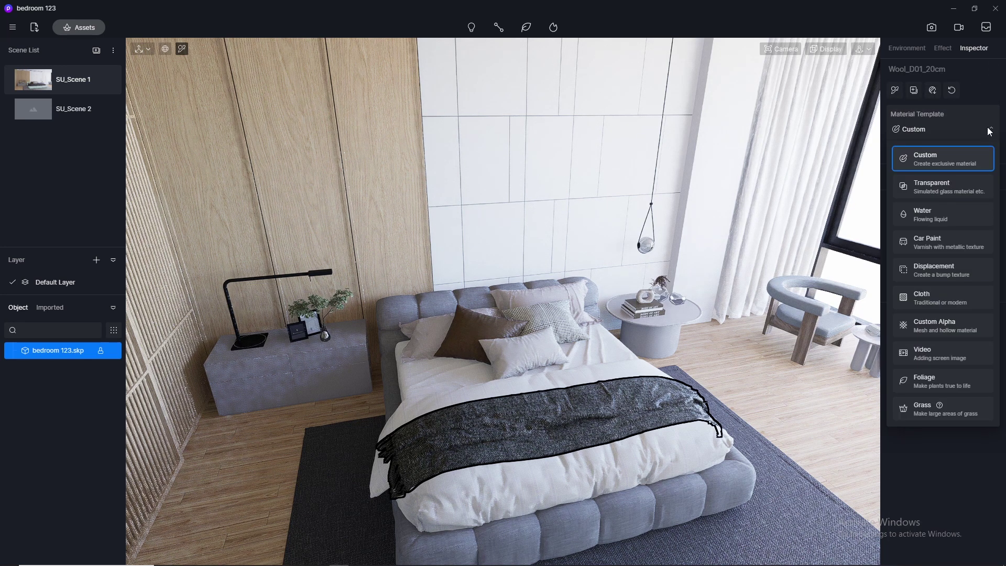
left_click(932, 297)
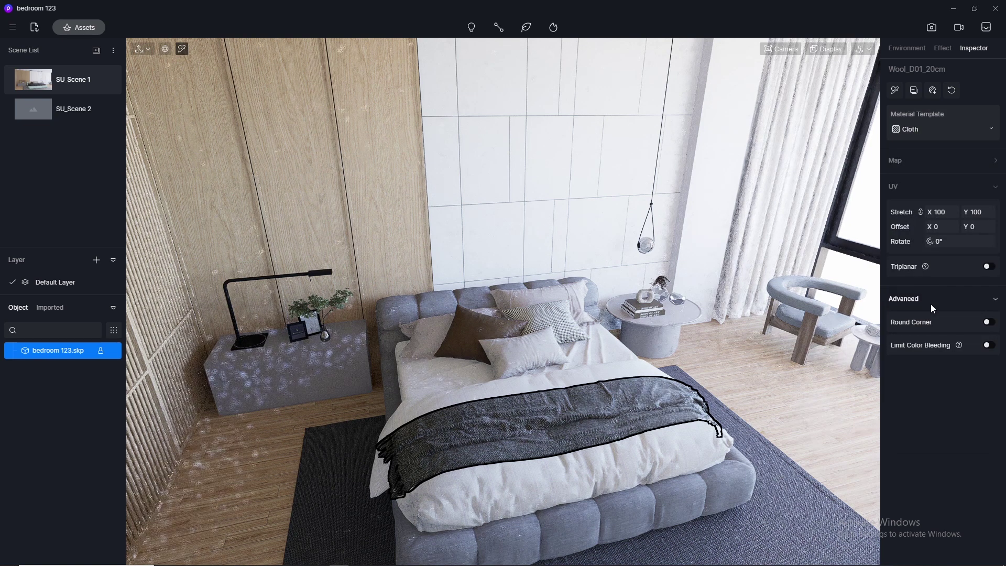
Copy the throw's base color map into its normal map at 0.5 strength and set its roughness to 0.9.
left_click(982, 166)
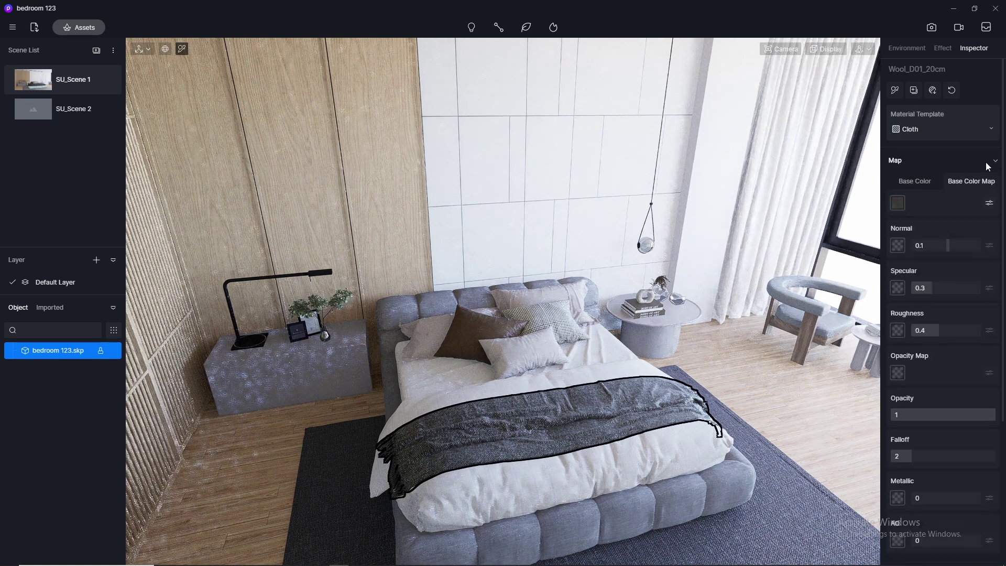
right_click(900, 202)
left_click(915, 283)
right_click(897, 245)
left_click(915, 331)
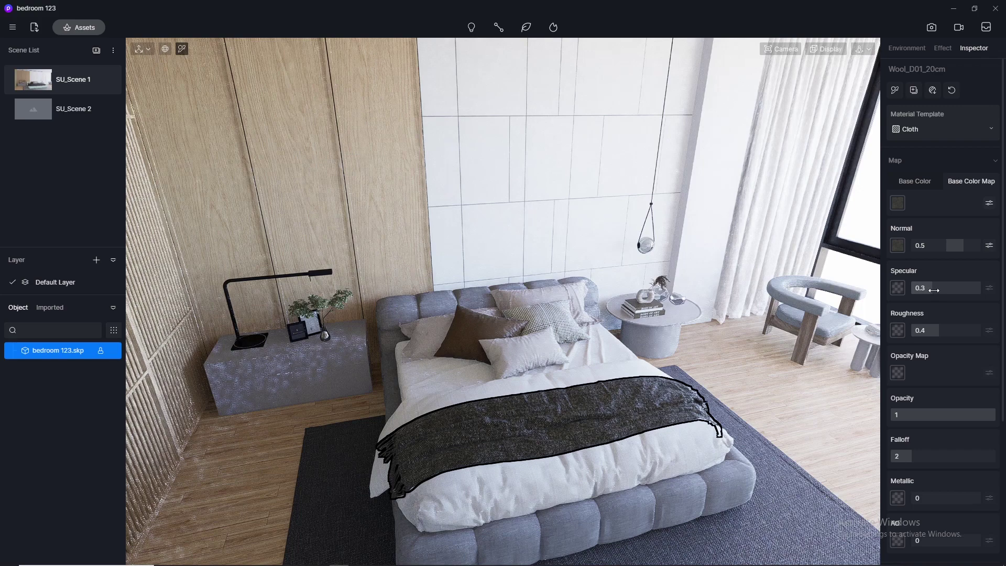
left_click(938, 330)
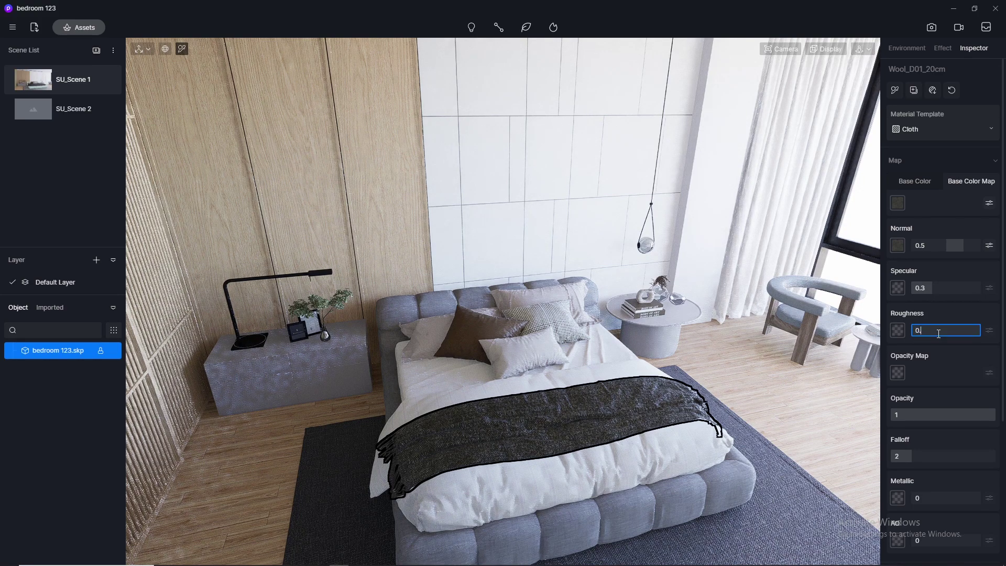
type("0.9")
key("Return")
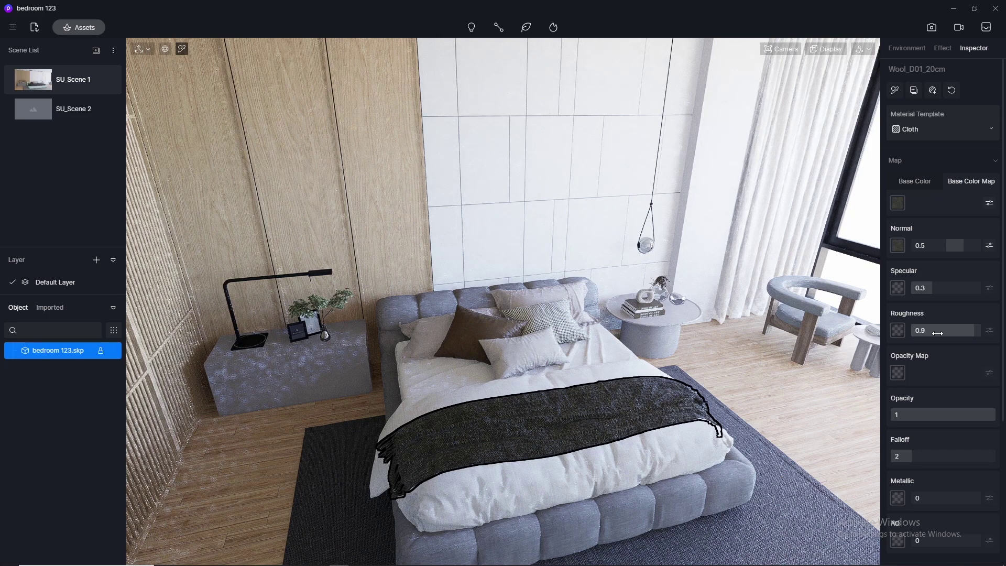
Assign the Solid Cotton and Linen fabric from the asset library to the light plain pillows, and close the library.
scroll(566, 253, "up", 2)
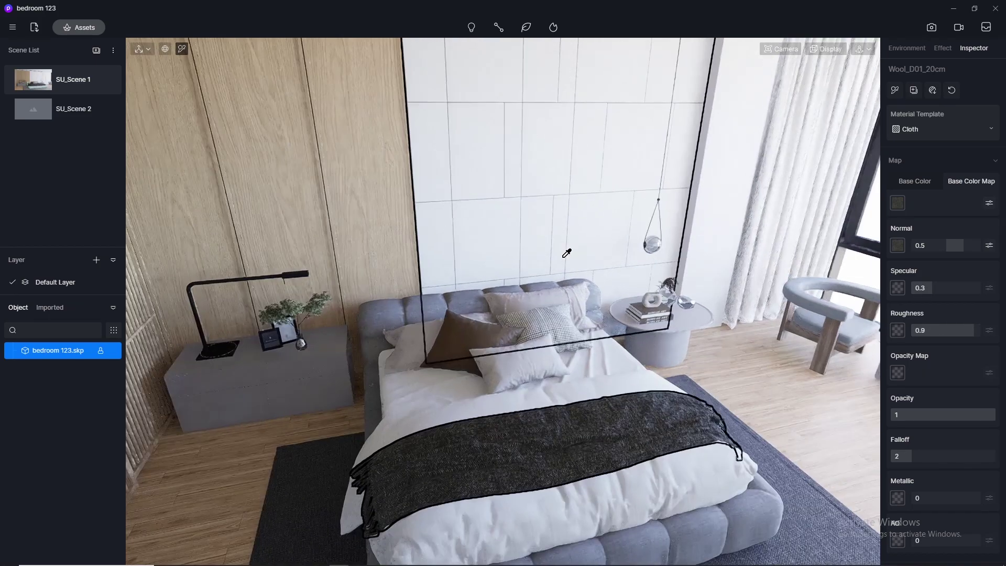
scroll(567, 254, "up", 1)
middle_click_drag(566, 287, 575, 354)
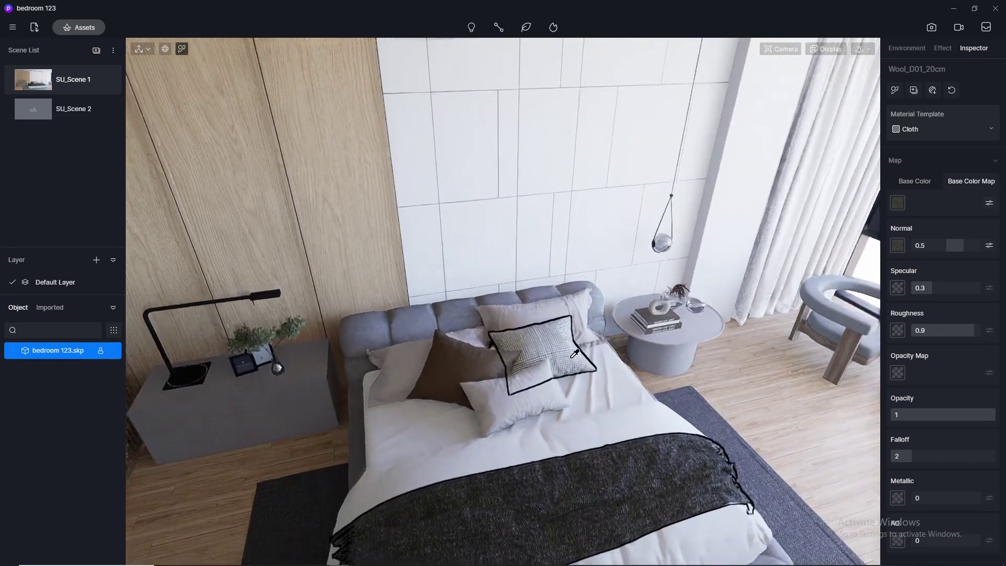
left_click(74, 29)
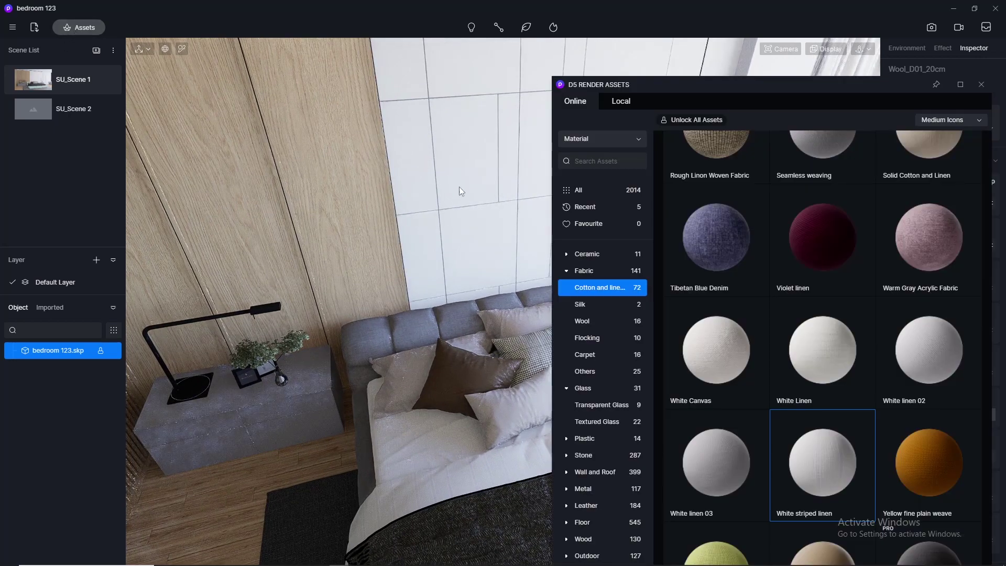
scroll(835, 272, "up", 3)
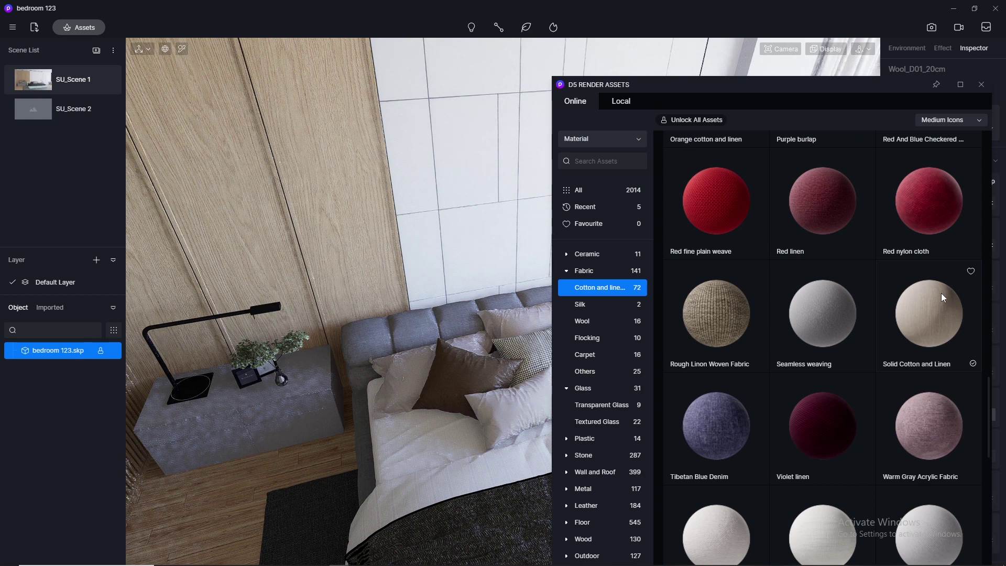
left_click_drag(939, 310, 396, 367)
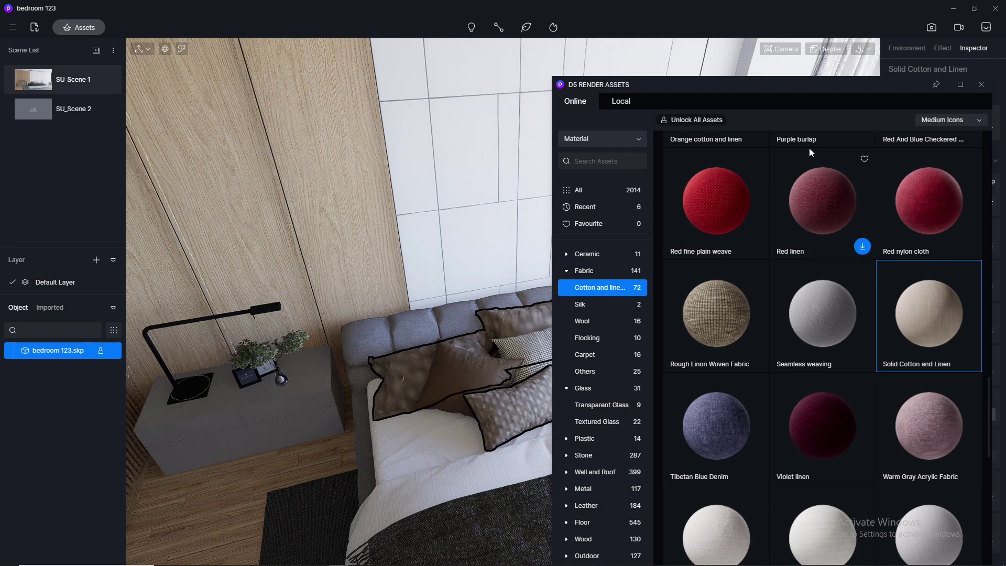
left_click(981, 84)
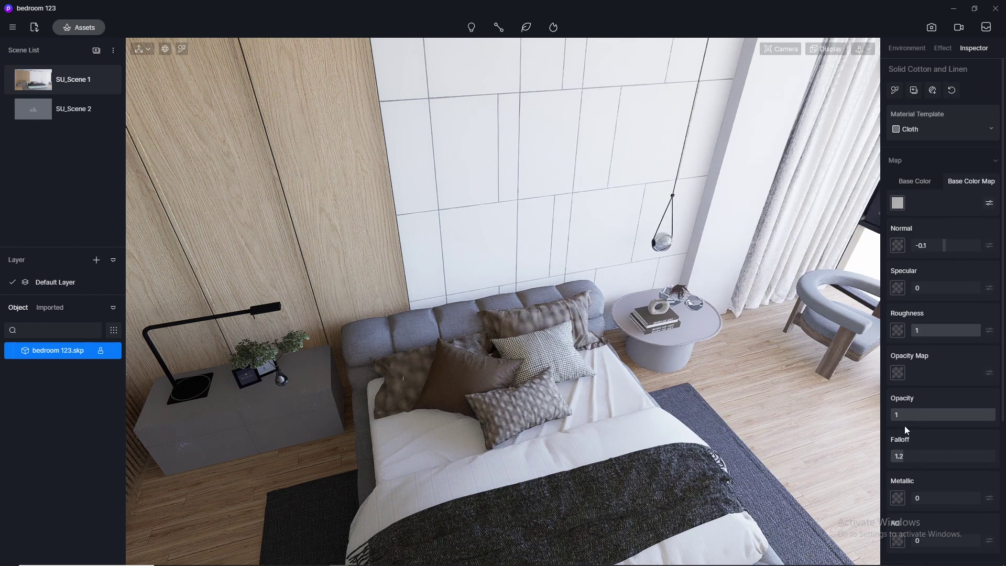
Try UV stretch values of 50, 30 and 10 in X and Y on the plain pillows' Solid Cotton and Linen material.
scroll(937, 471, "down", 3)
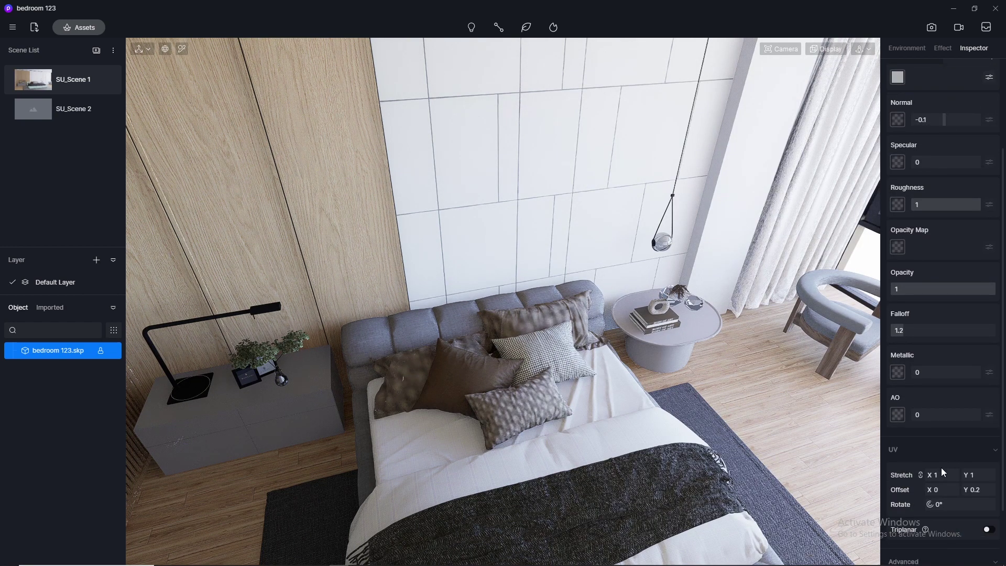
left_click(941, 474)
key("Return")
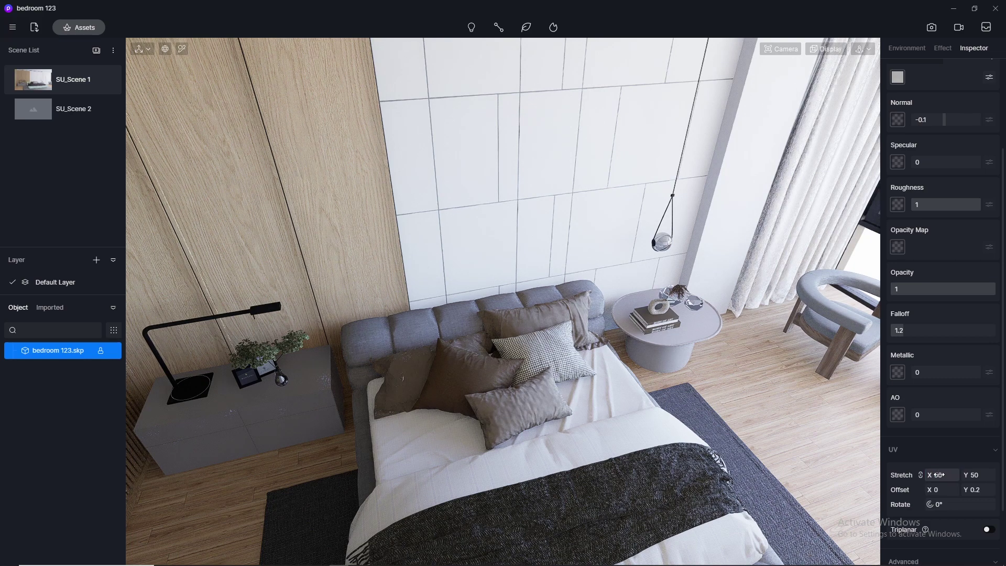
scroll(518, 417, "up", 4)
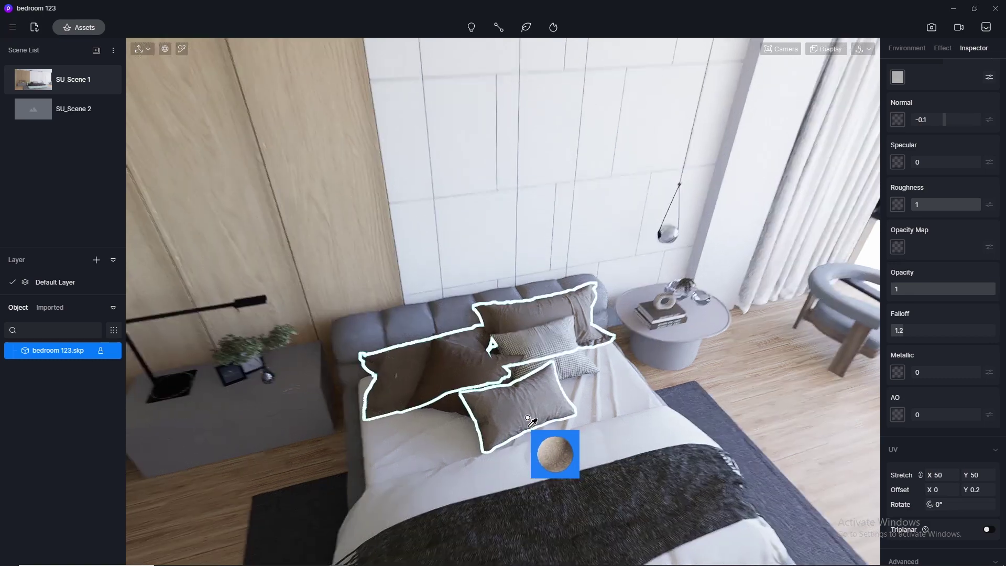
left_click(939, 474)
type("30")
key("Return")
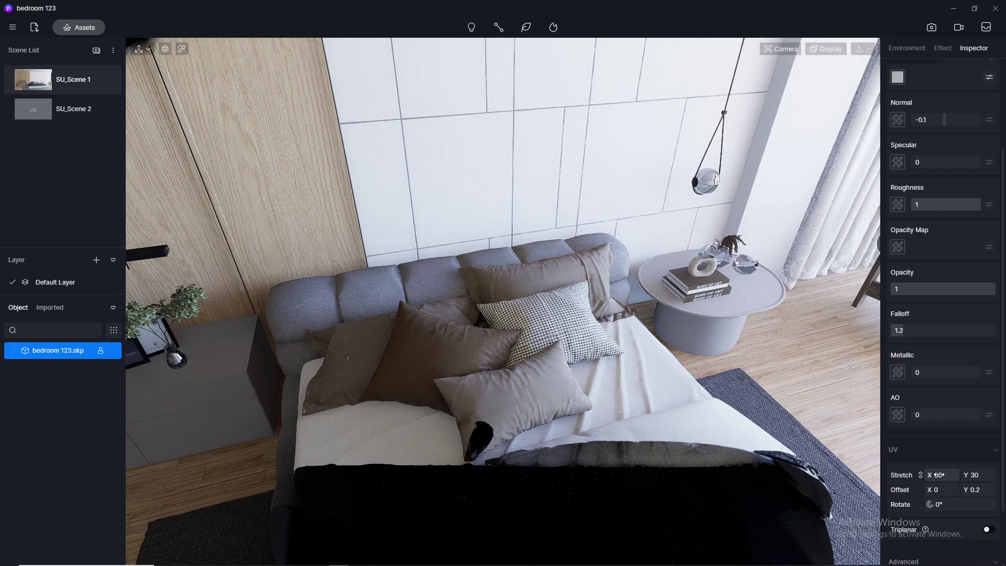
left_click(937, 474)
type("10")
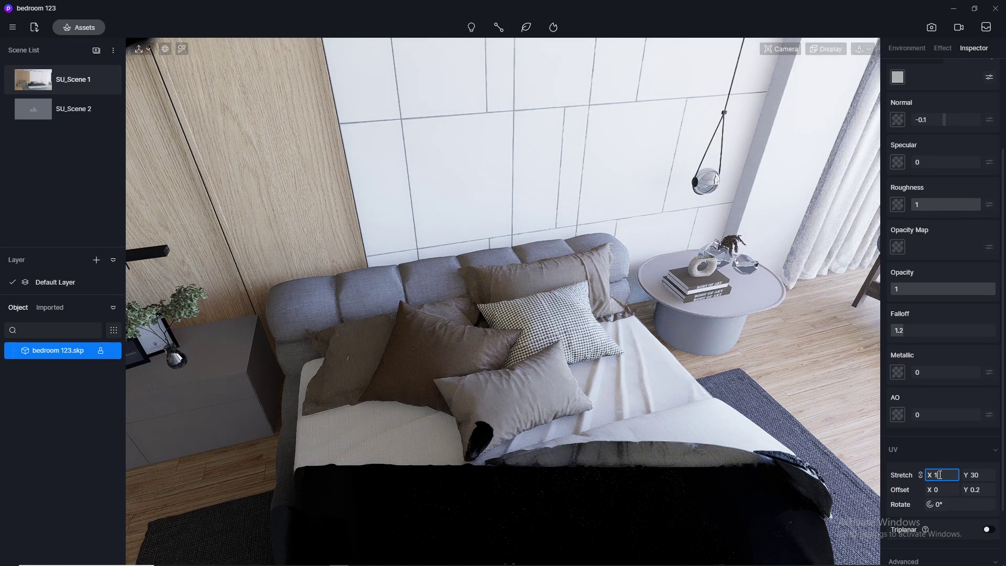
key("Return")
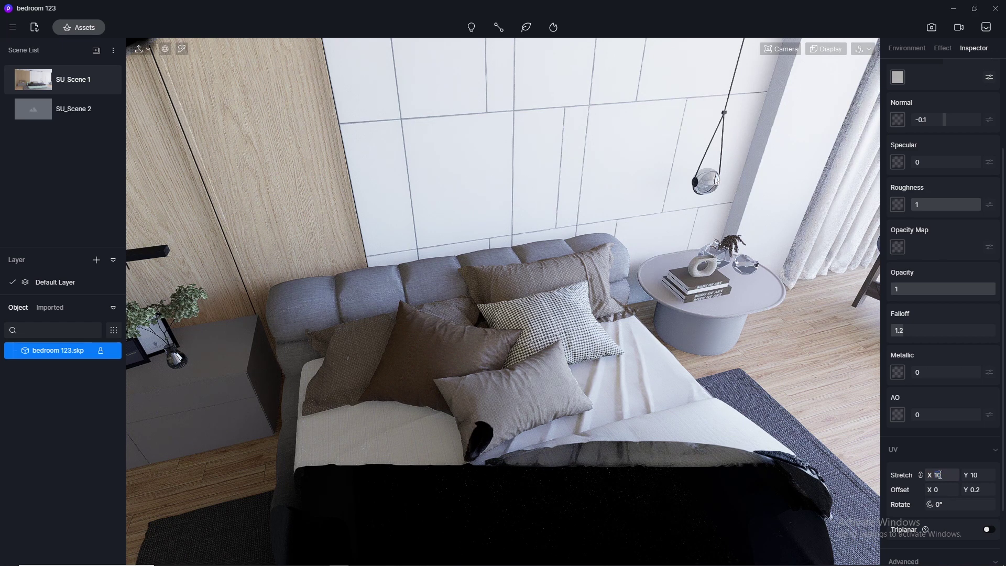
Set the plain pillows' Solid Cotton and Linen material to a UV stretch of 30 in X and Y.
left_click(946, 474)
type("30")
key("Return")
left_click(807, 343)
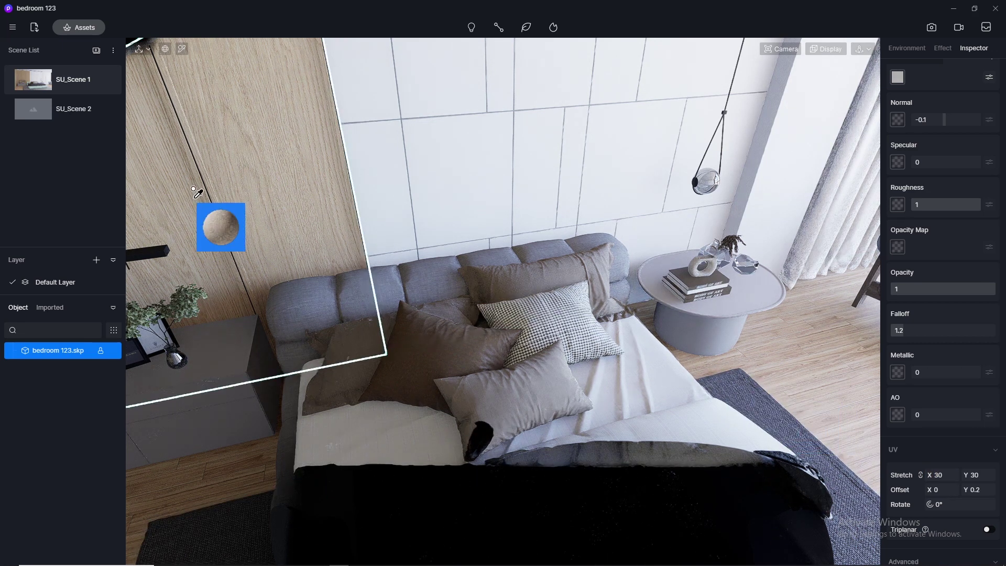
Find the Natural yellow seamless fabric among the cotton and linen materials, assign it to the brown pillow, and close the asset library.
left_click(70, 27)
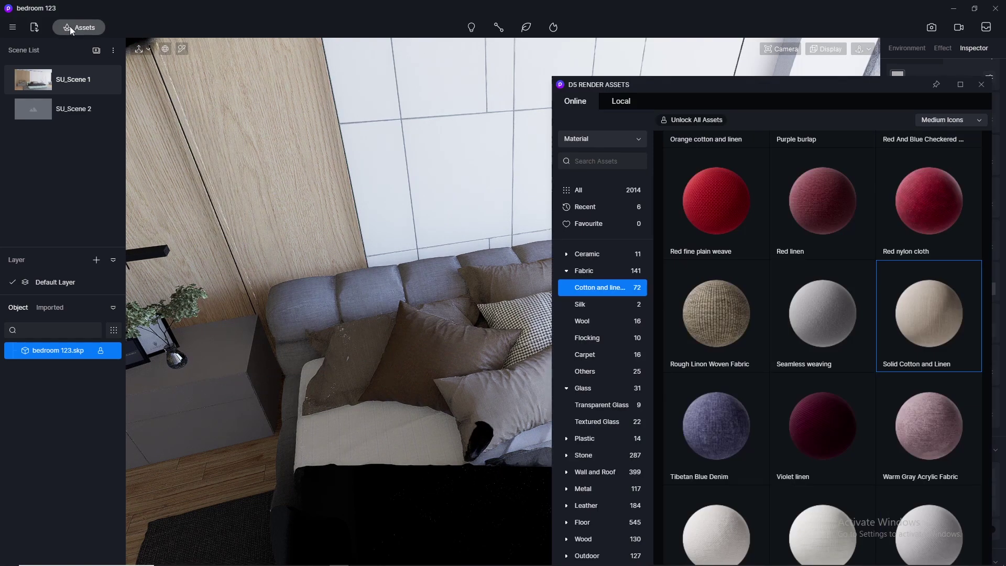
scroll(791, 290, "down", 6)
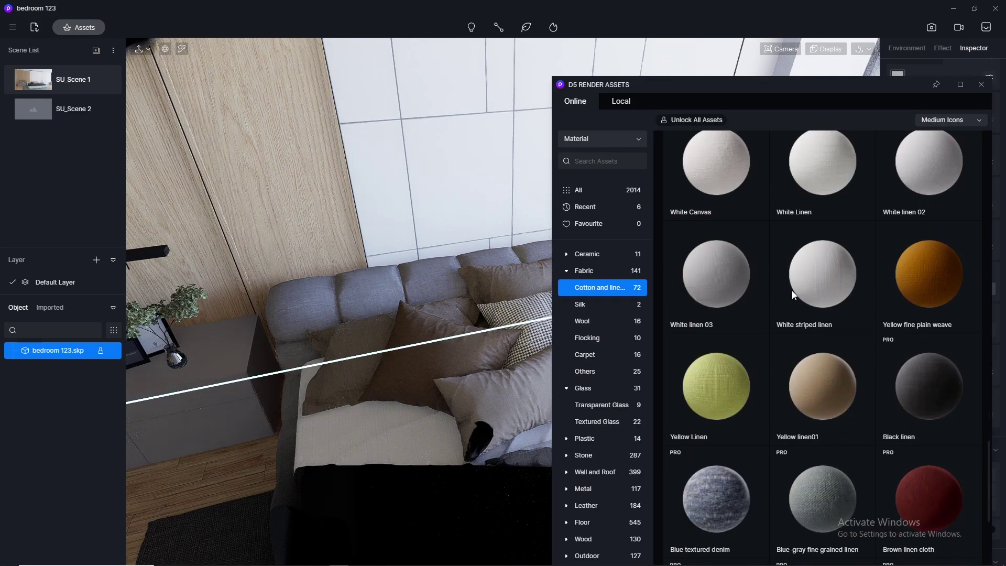
scroll(791, 290, "up", 10)
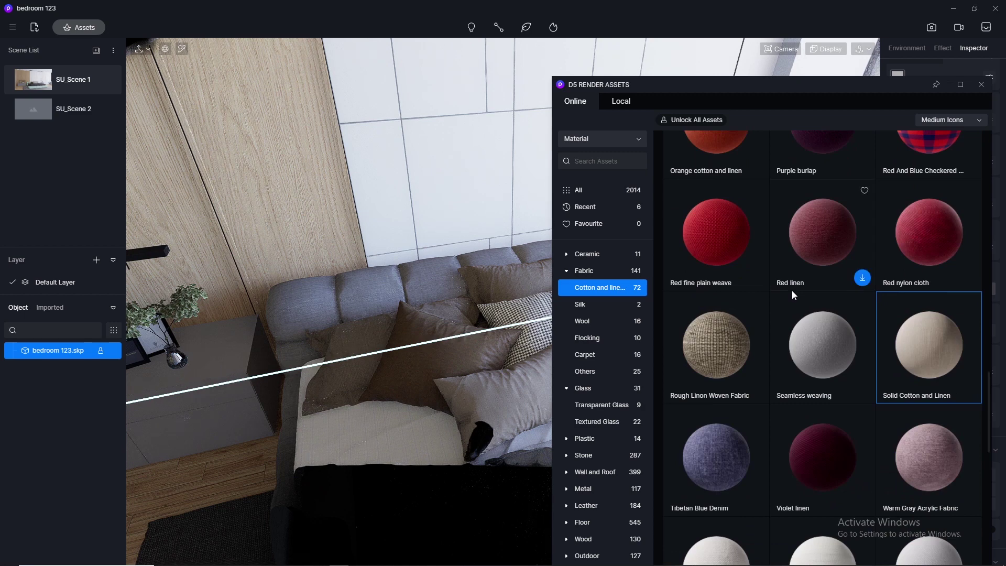
scroll(791, 290, "up", 1)
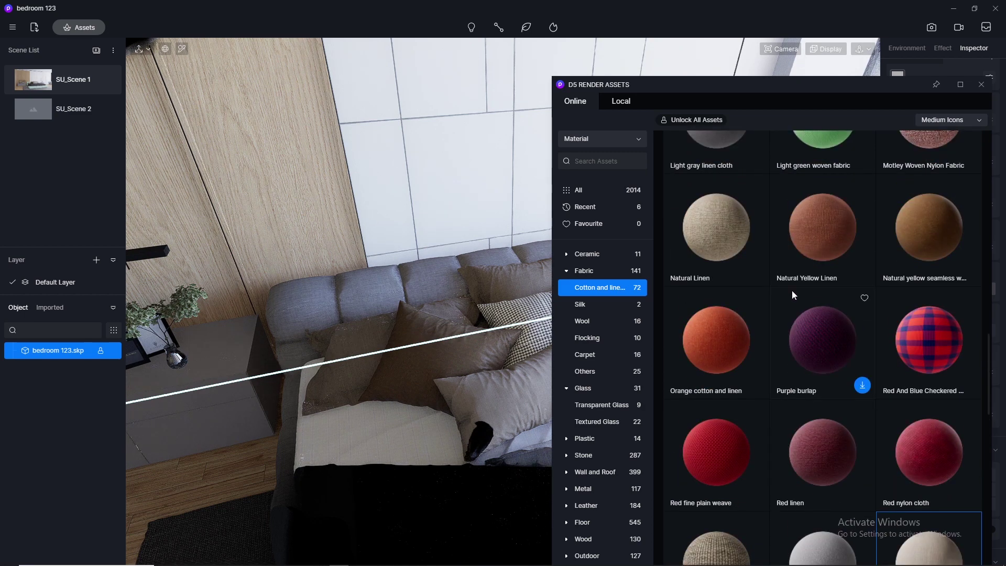
scroll(791, 295, "up", 2)
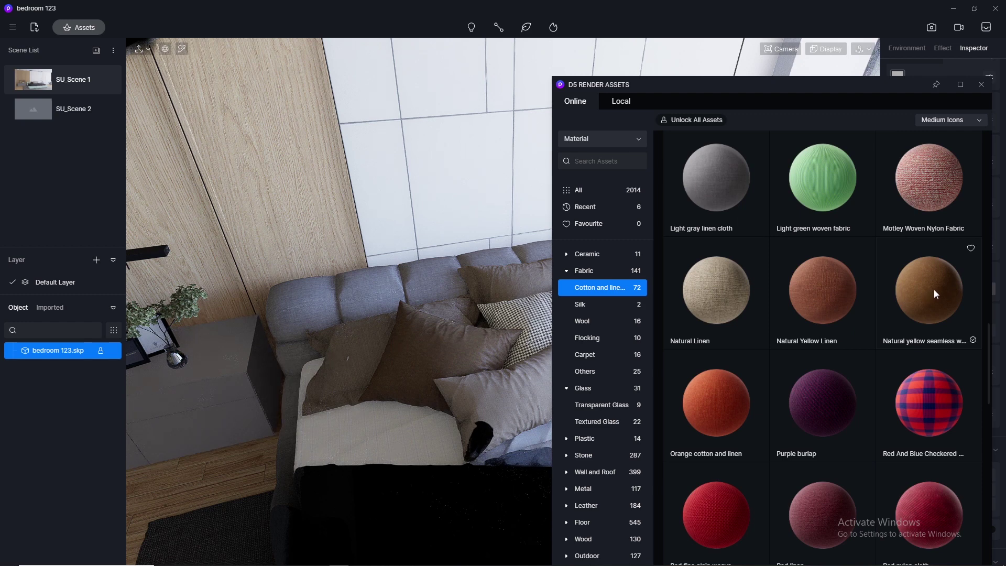
left_click_drag(937, 288, 490, 331)
left_click(985, 87)
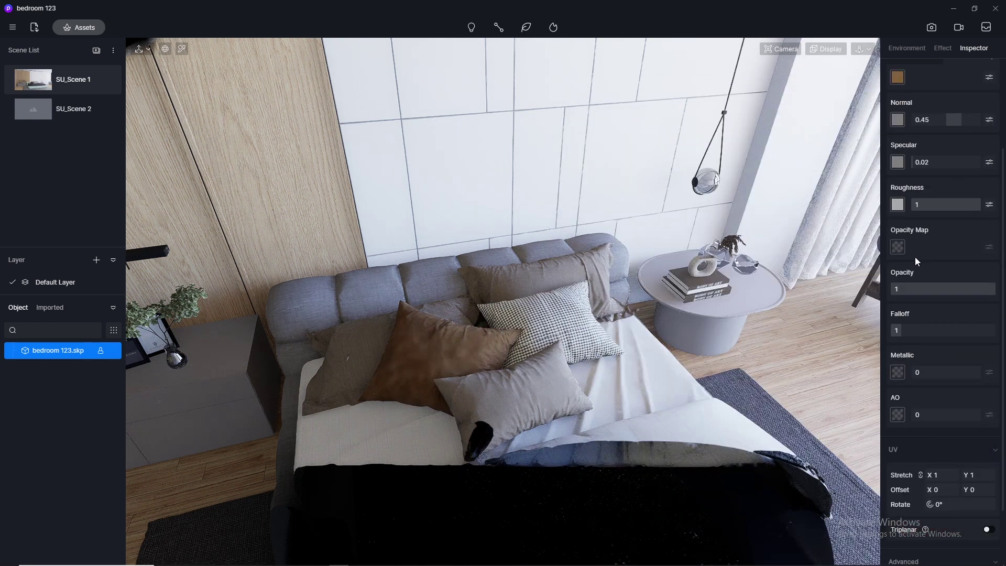
Set the brown pillow's material to a UV stretch of 30 in X and Y and leave material painting.
left_click(946, 474)
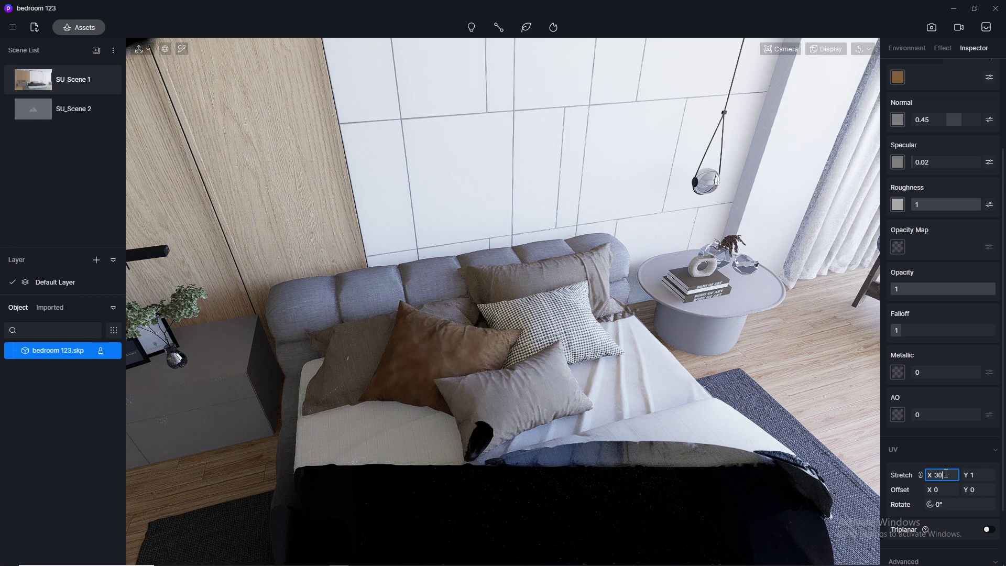
type("30")
key("Return")
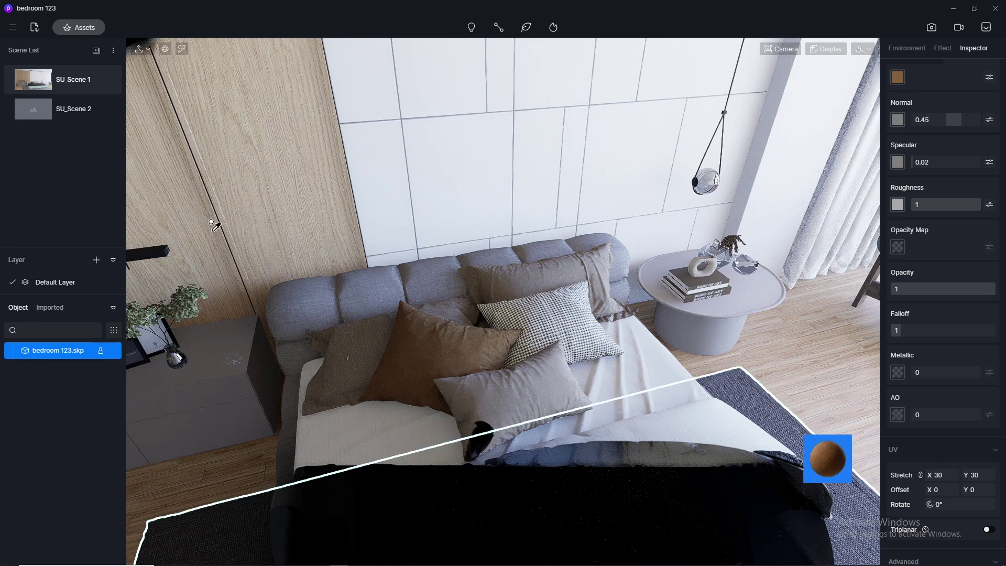
key("Escape")
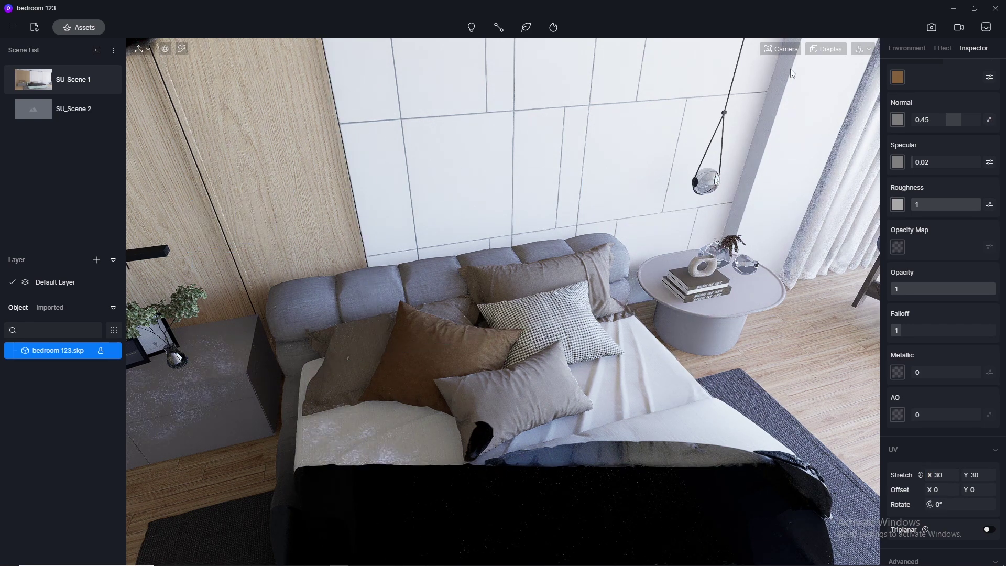
Copy the houndstooth pillow's base color map into its normal map and set the normal strength to 0.5.
left_click(182, 49)
left_click(548, 318)
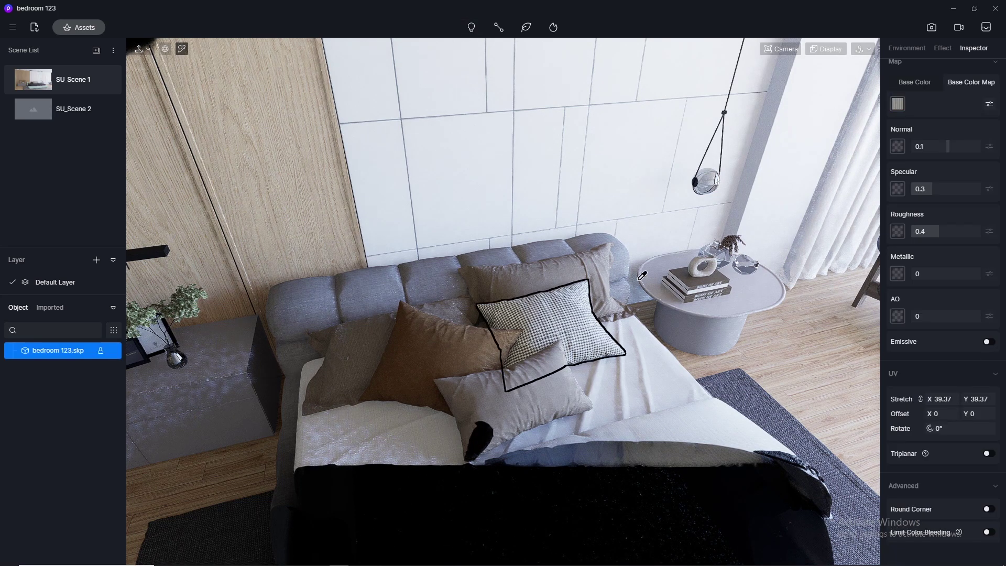
right_click(893, 105)
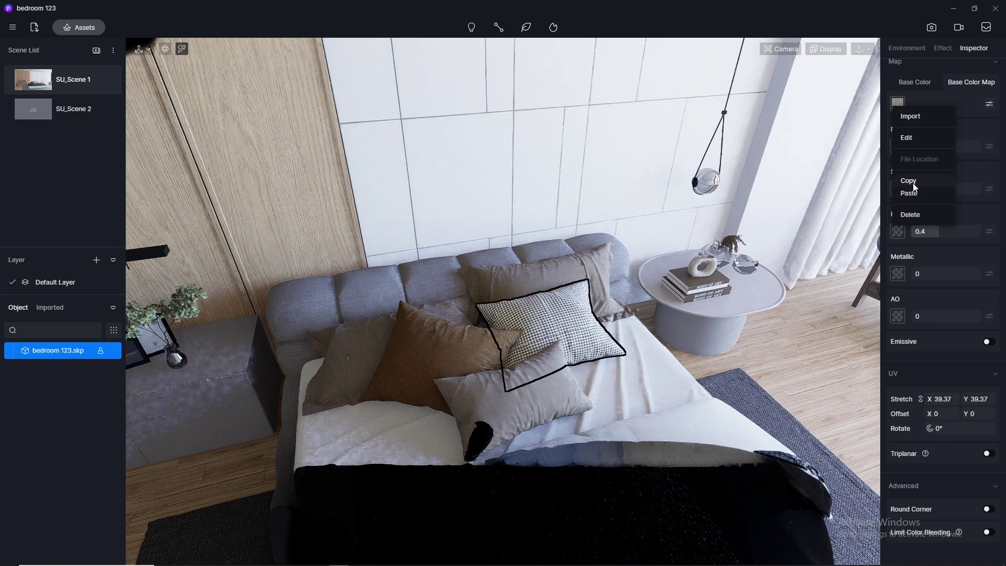
left_click(912, 182)
right_click(898, 146)
left_click(919, 216)
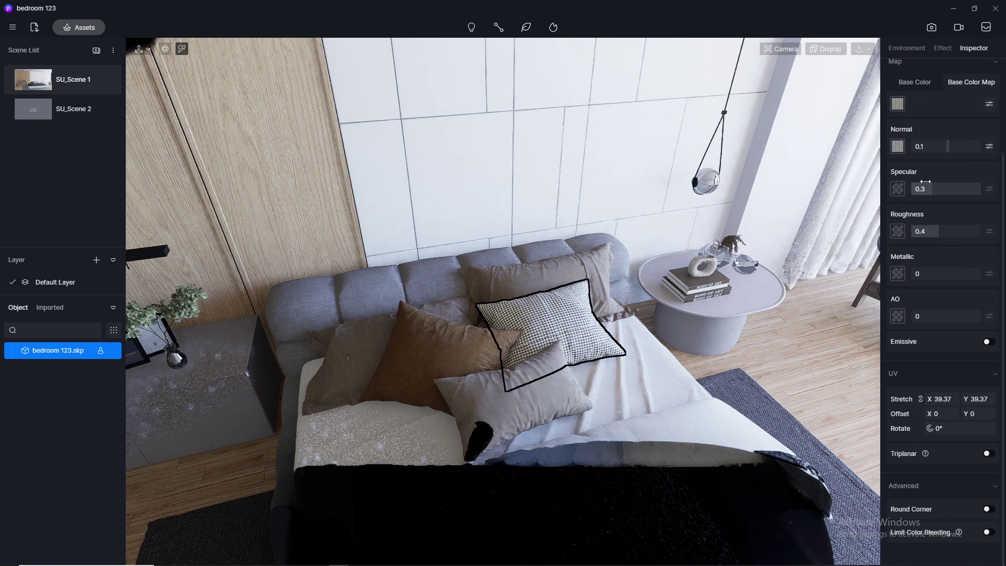
left_click(931, 145)
type("0.5")
key("Return")
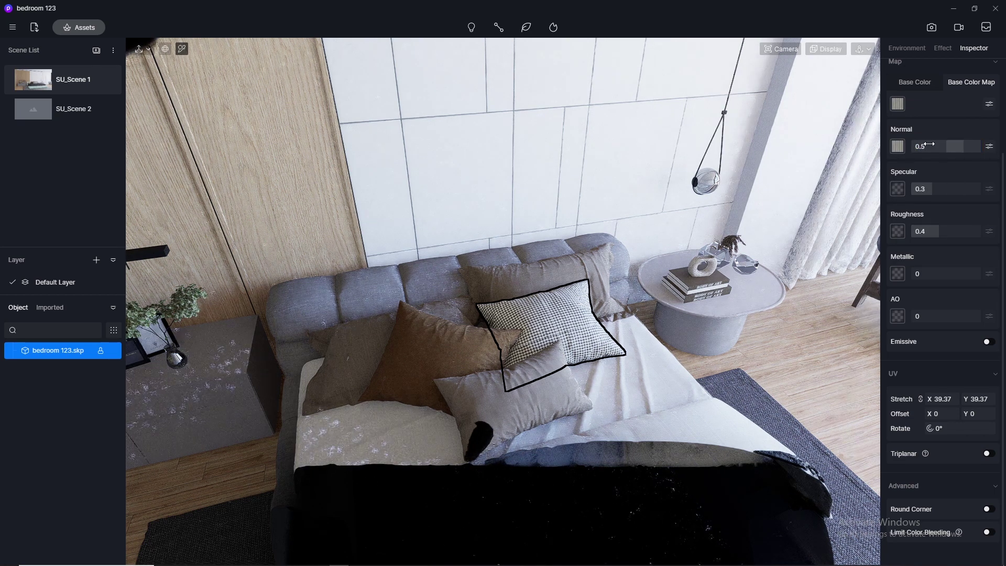
Switch the houndstooth pillow's material to the Cloth template and set its roughness to 0.9.
scroll(1004, 221, "up", 3)
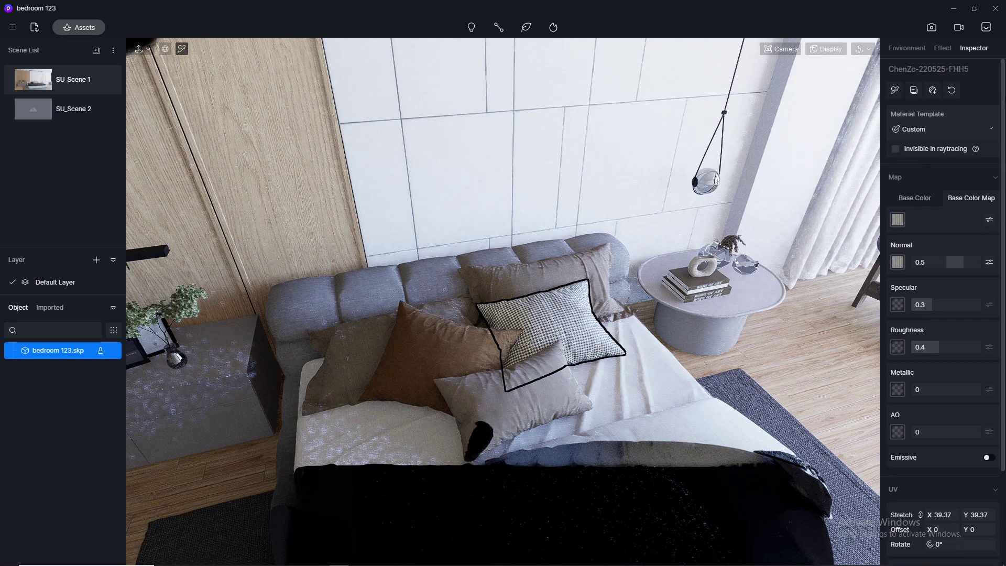
left_click(992, 129)
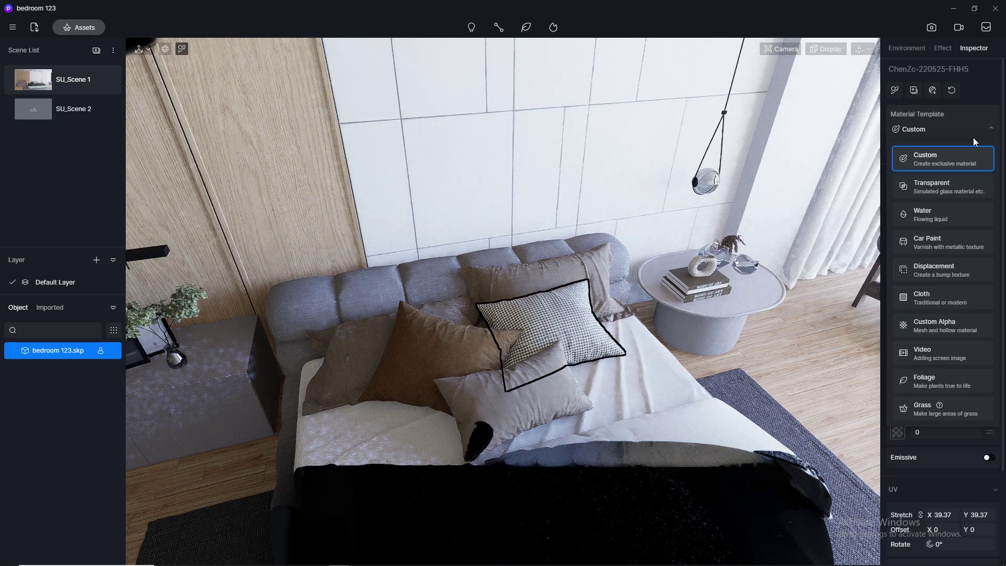
left_click(928, 304)
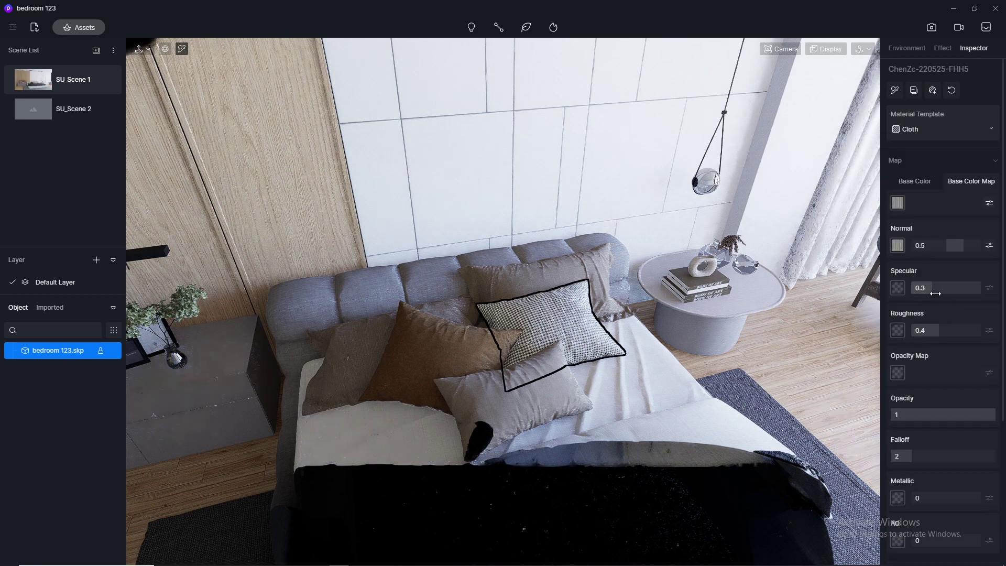
double_click(931, 332)
type("0.9")
key("Return")
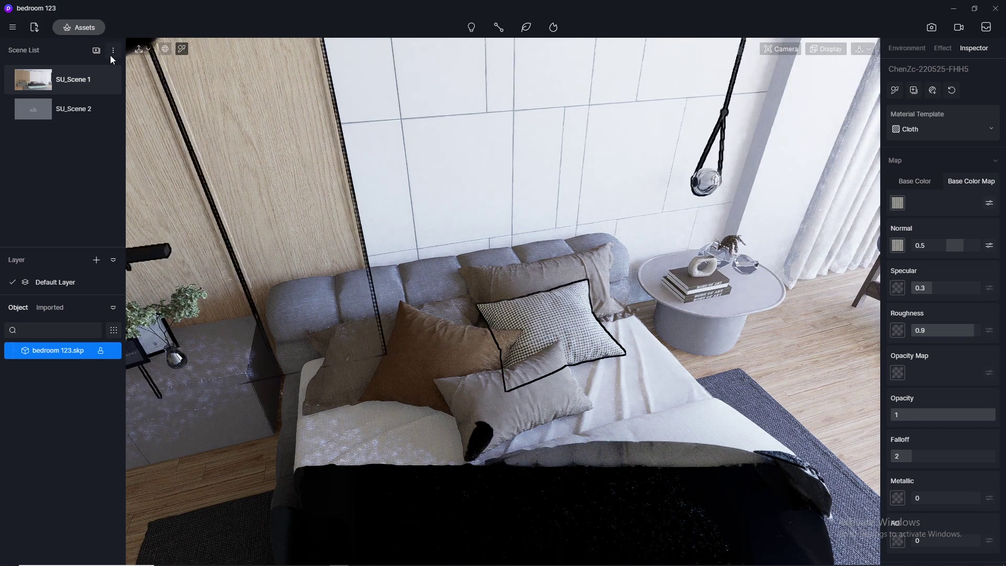
Return to the SU_Scene 1 camera view and save the project.
left_click(35, 88)
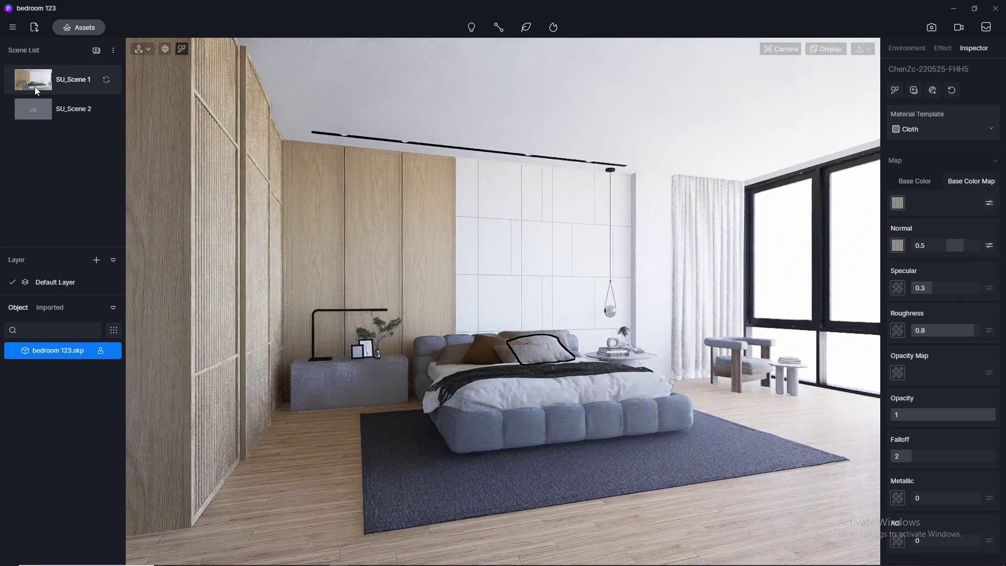
left_click(11, 29)
mouse_move(89, 51)
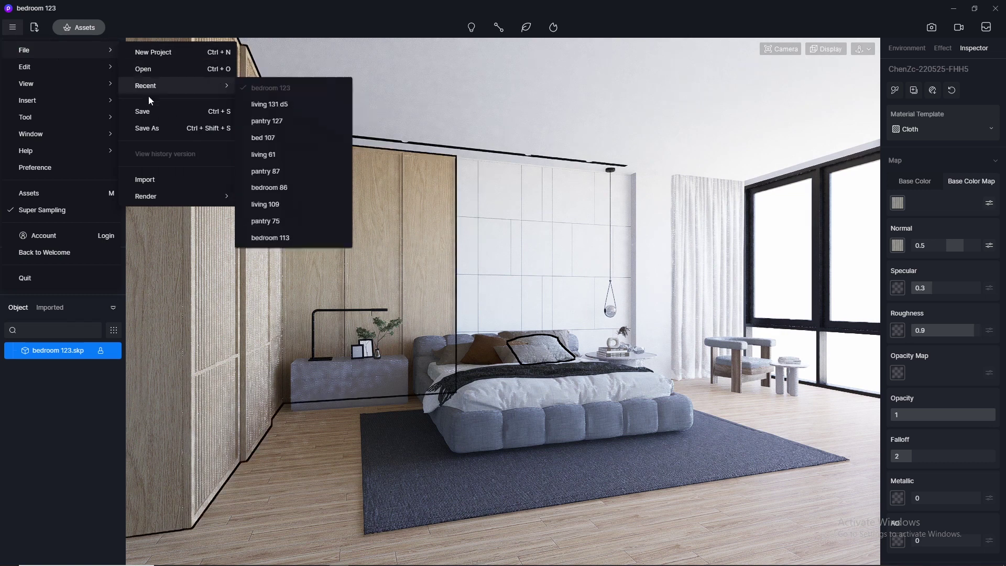
left_click(150, 112)
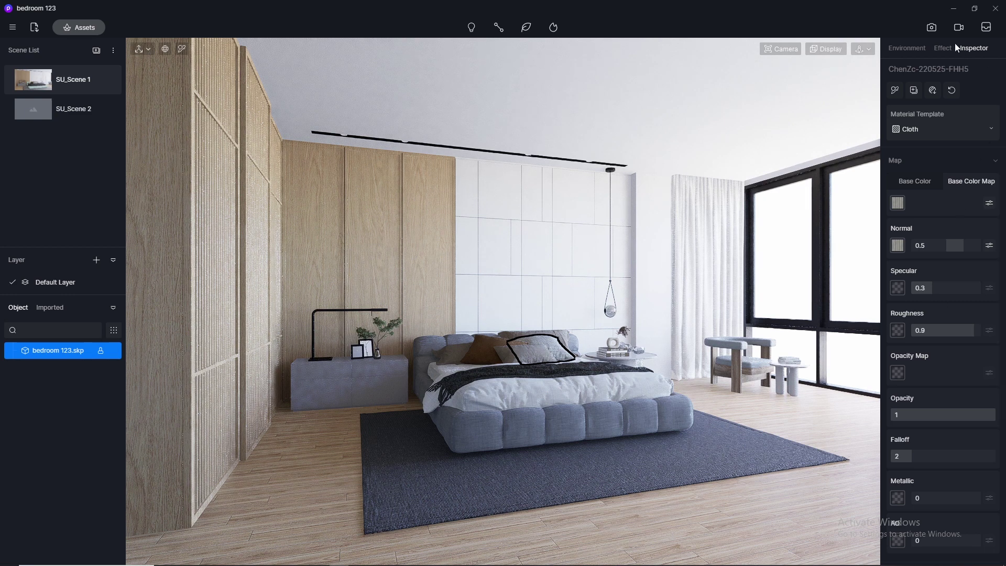
key("ctrl+s")
Light the scene with the custom HDRI btrr 8000×4000 instead of Geo and Sky and update SU_Scene 1.
left_click(907, 49)
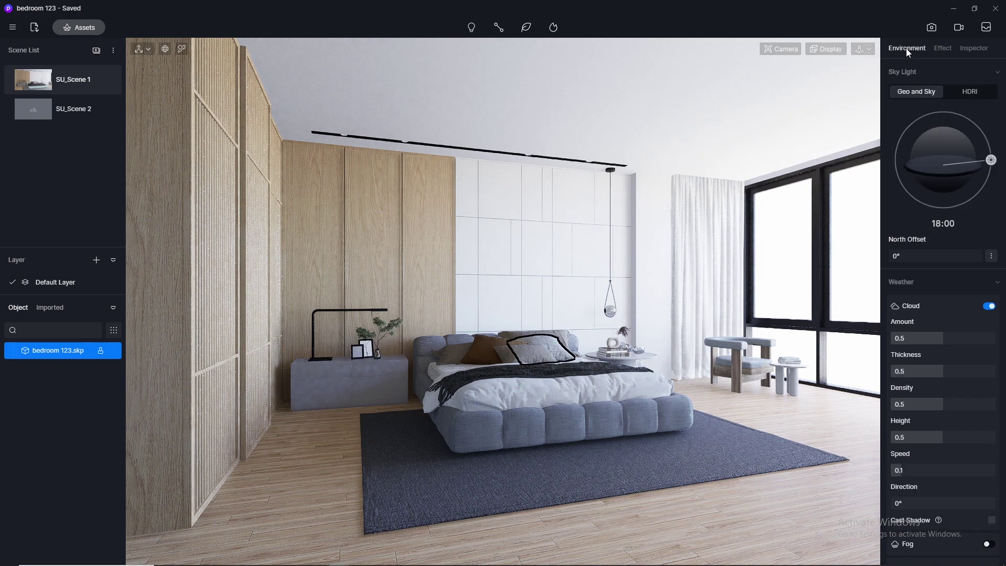
left_click(970, 92)
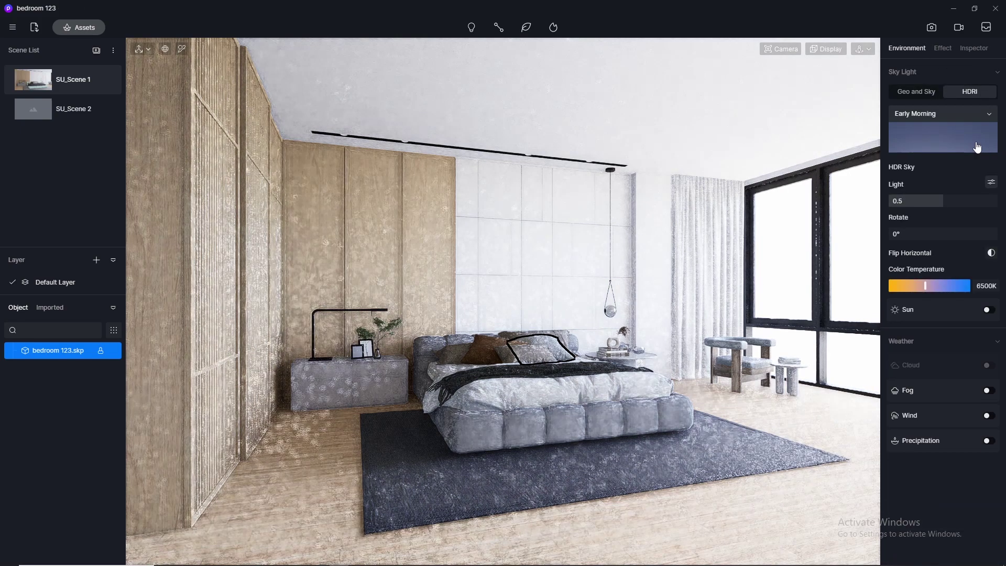
left_click(974, 135)
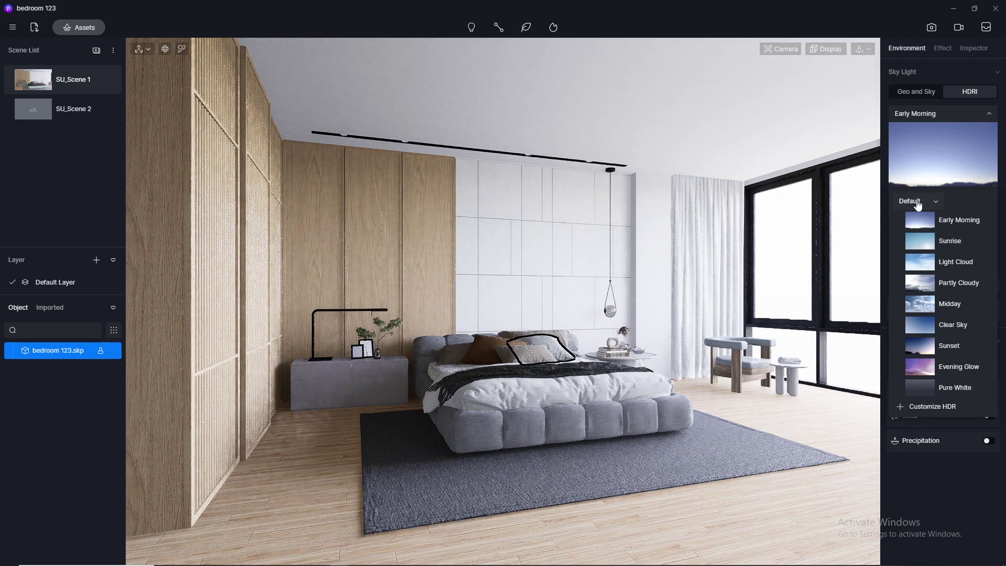
left_click(917, 203)
left_click(920, 214)
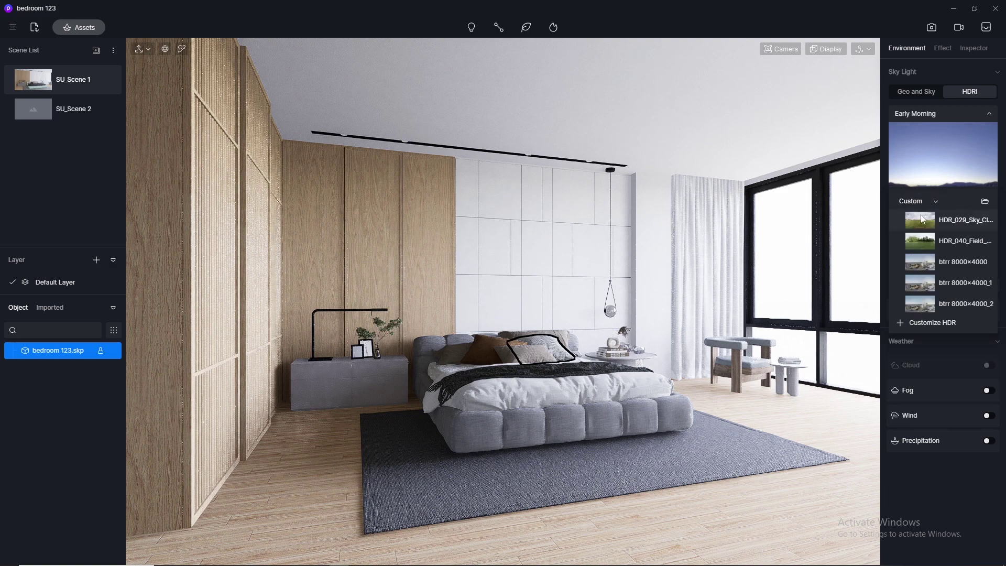
left_click(927, 268)
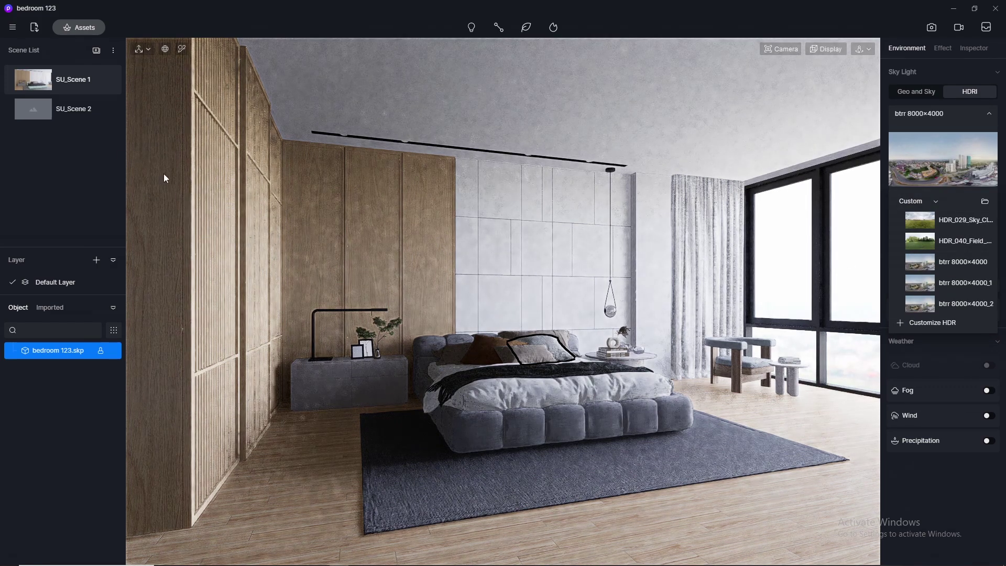
left_click(107, 80)
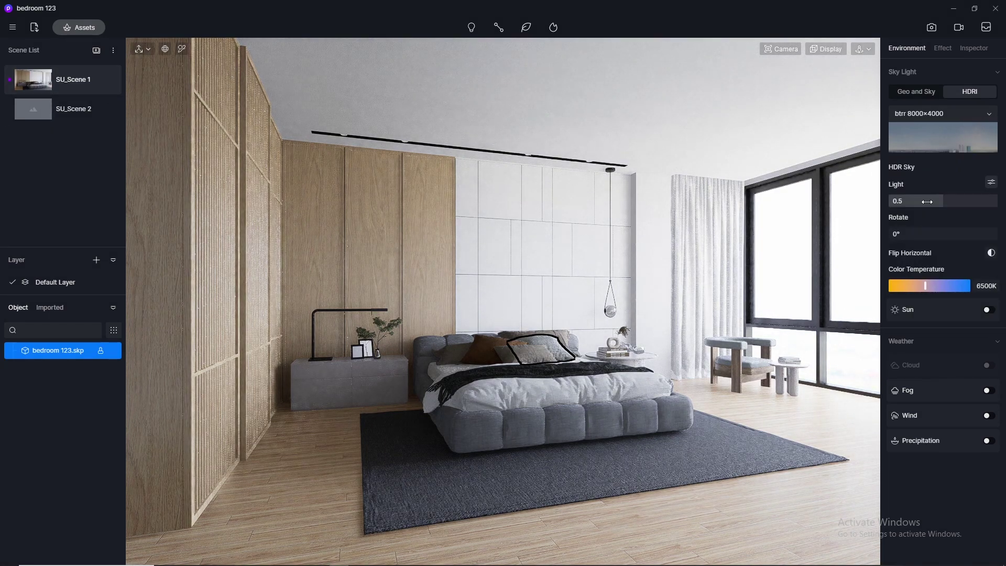
Set the HDRI's skylight to 0.1 and background to 0.01 separately, and rotate it to 126.3°.
left_click(992, 183)
left_click(916, 216)
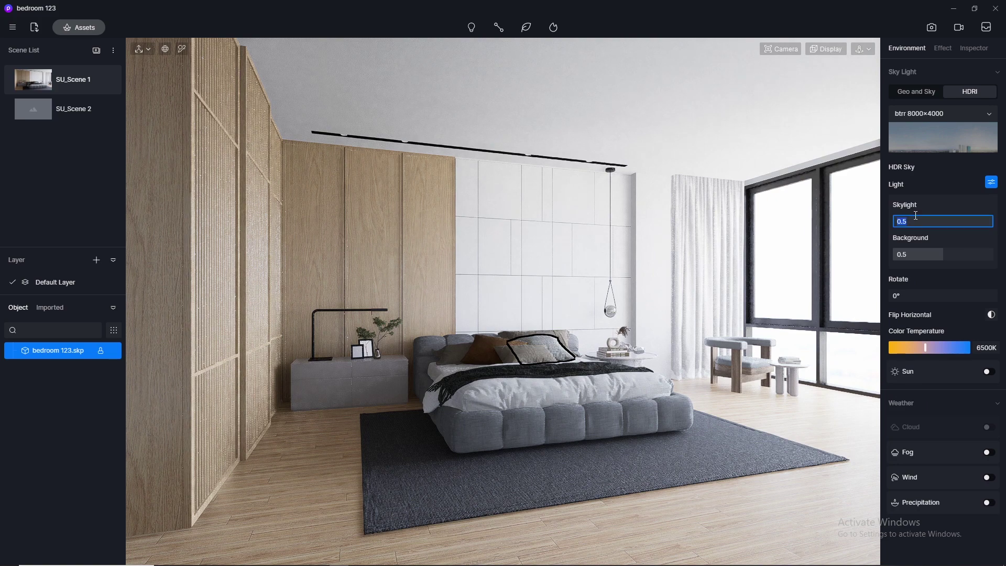
type("0.1")
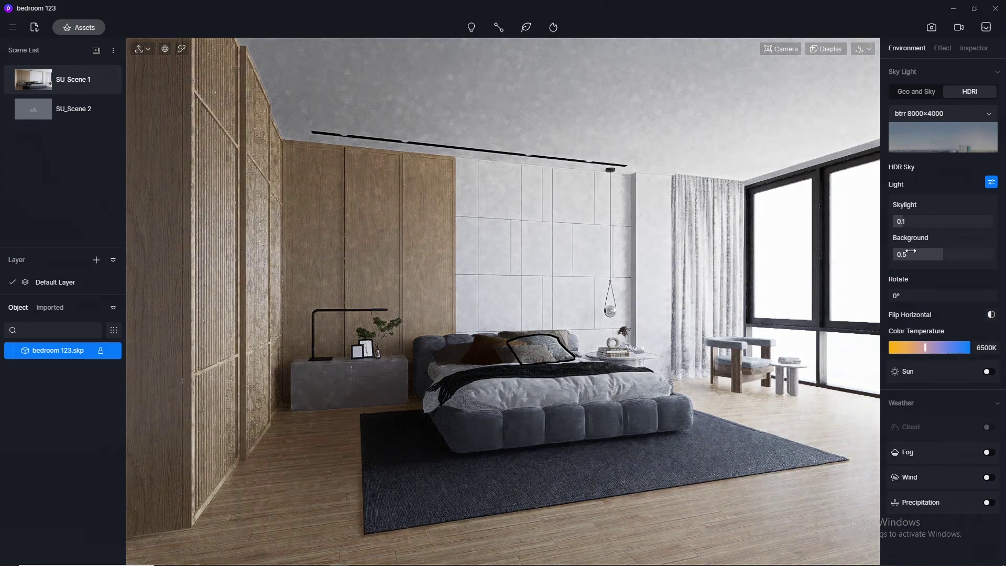
left_click(910, 257)
type("0.0")
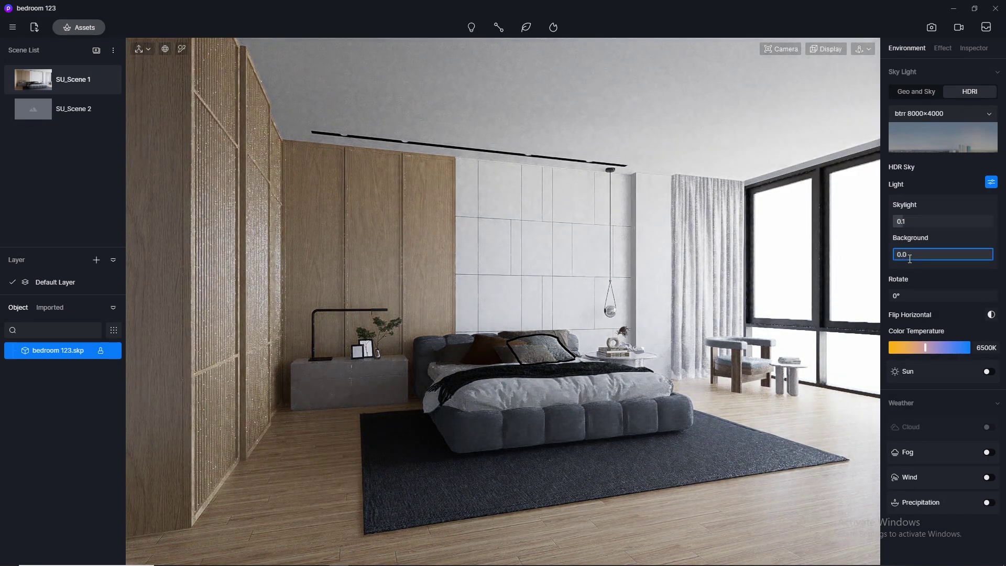
type("1")
key("Return")
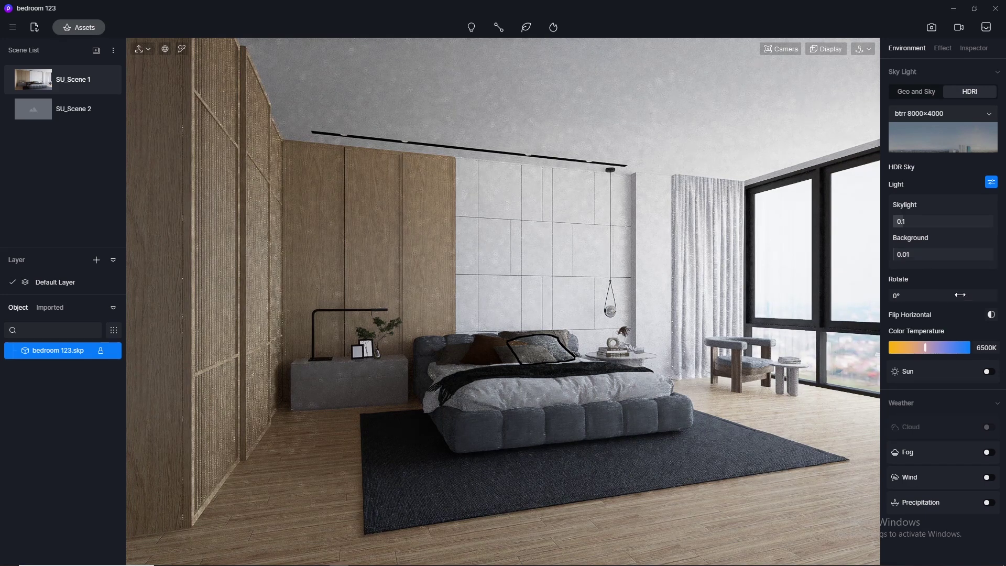
left_click_drag(959, 295, 927, 298)
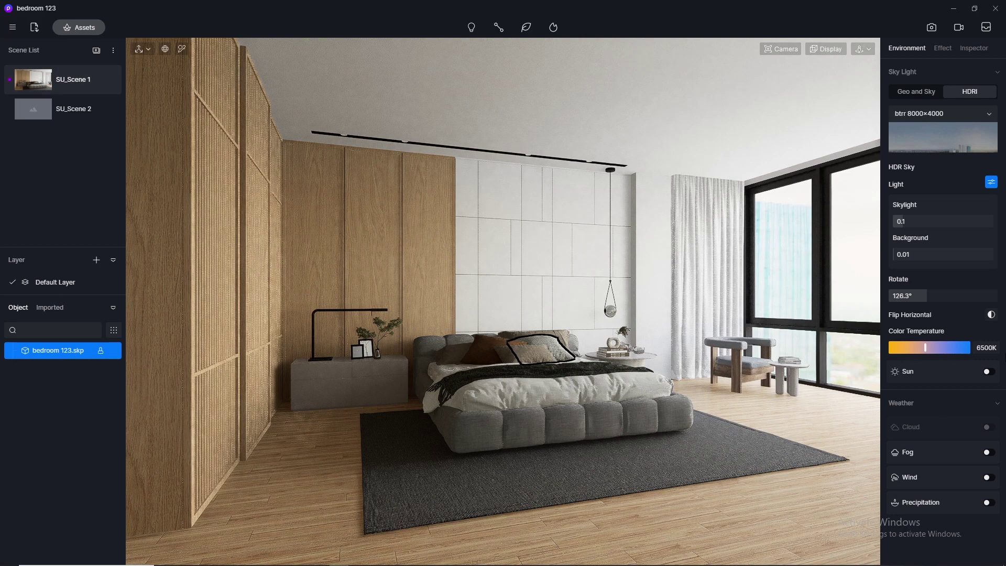
Enable the HDRI sun with a sunlight intensity of 0.01 and a sun disk radius of 2.5.
left_click(992, 373)
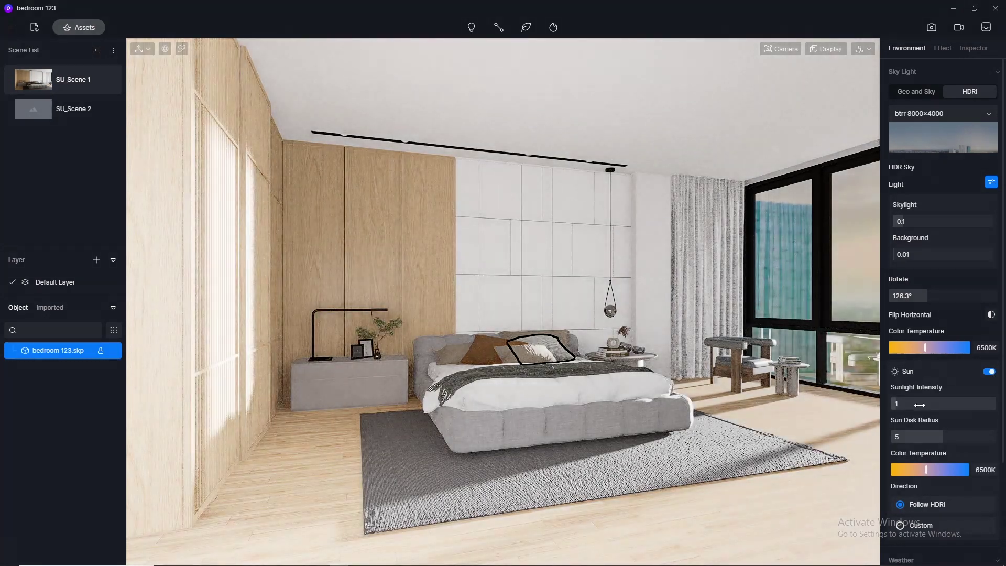
left_click(914, 405)
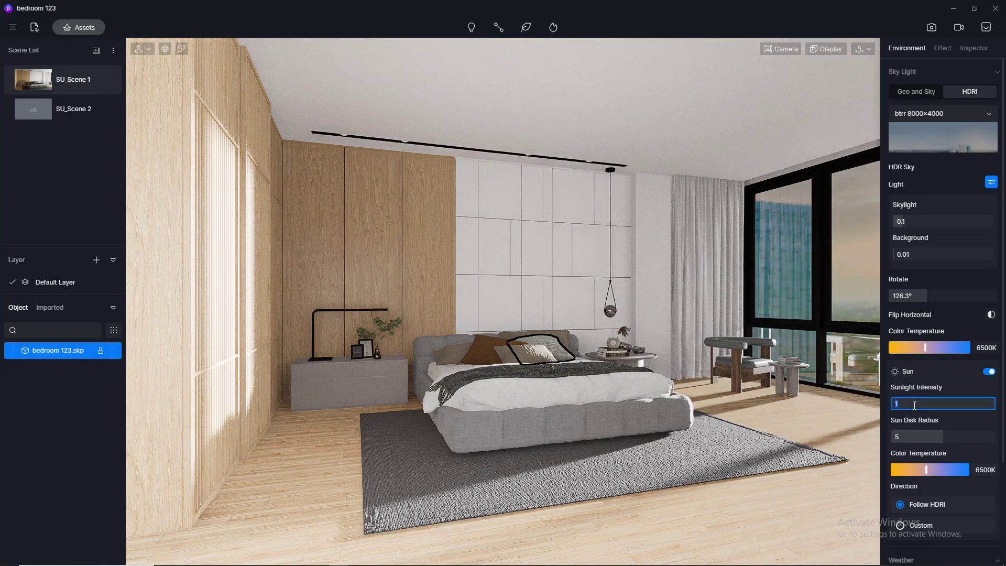
type("0.01")
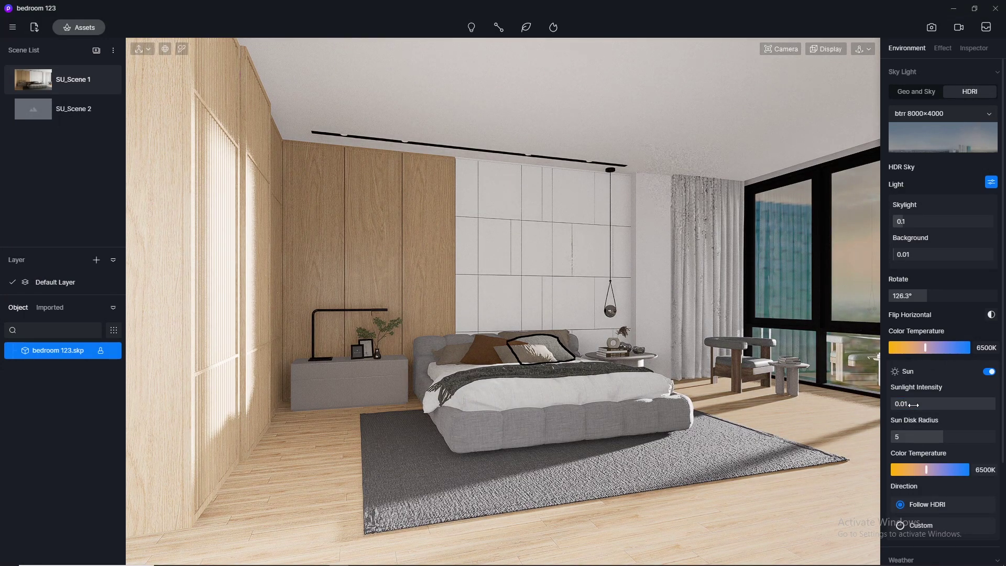
key("Return")
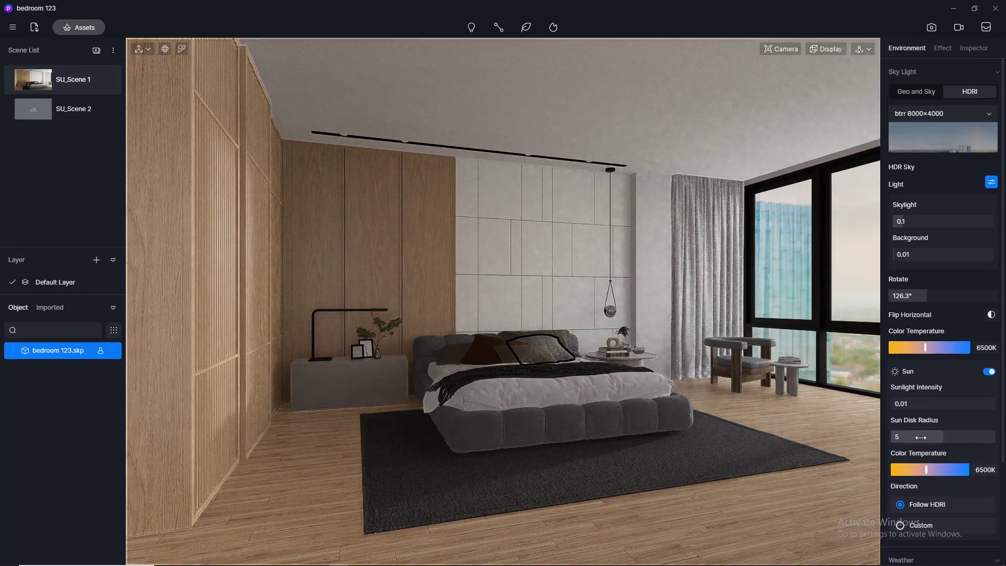
left_click(922, 437)
type("2.5")
key("Return")
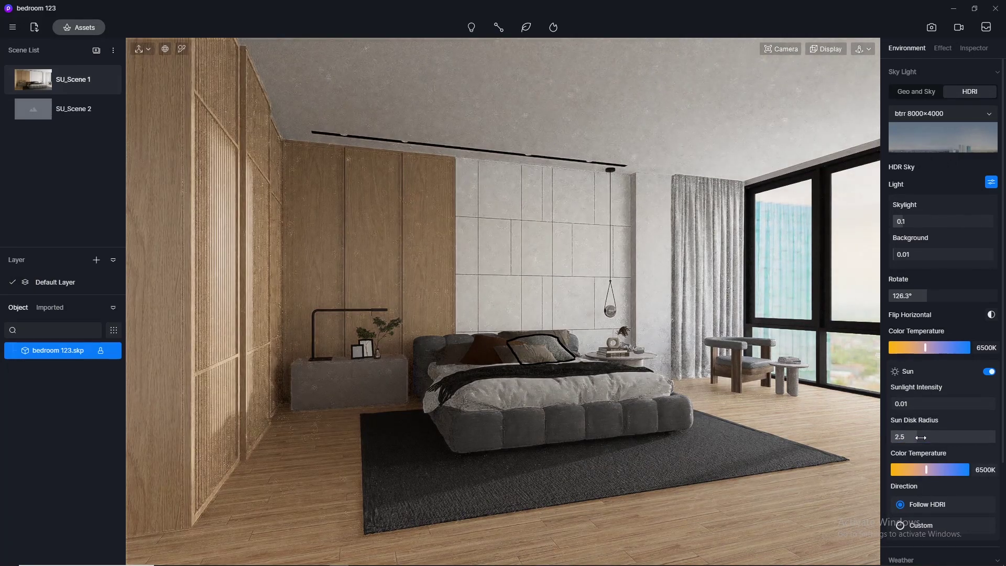
Give the sun a custom direction with an altitude of 44 and an azimuth of 82.2.
scroll(938, 432, "down", 2)
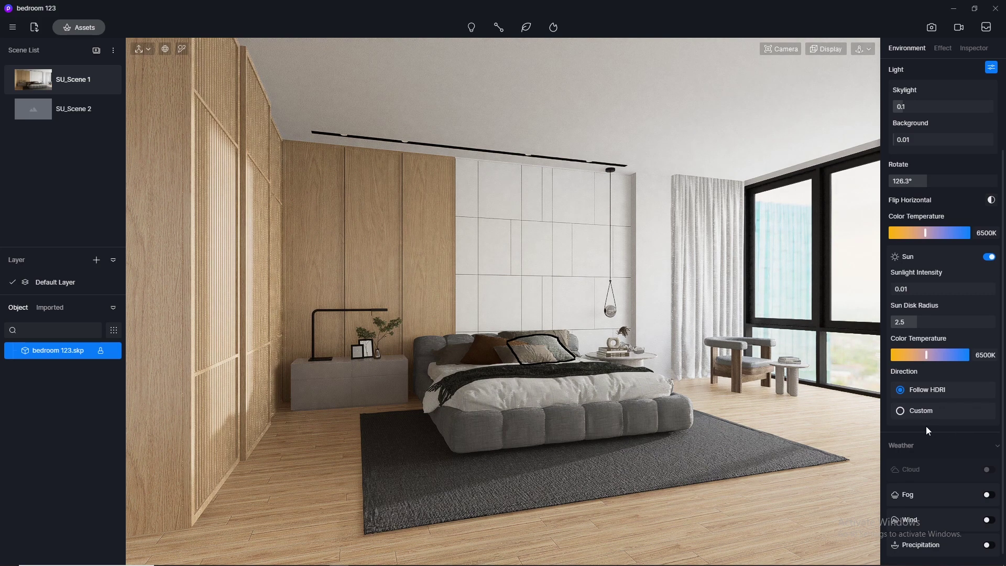
left_click(900, 412)
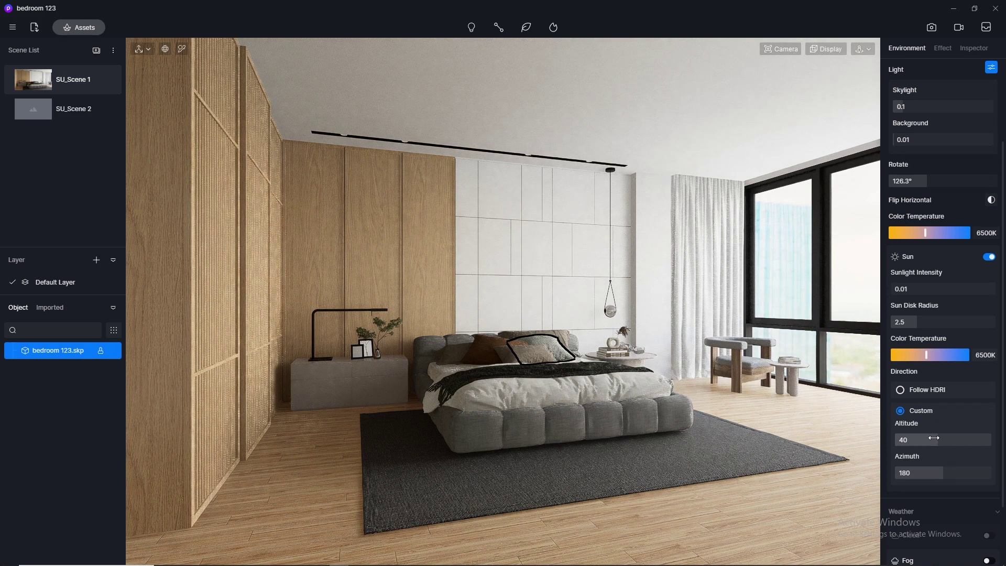
left_click_drag(935, 438, 938, 438)
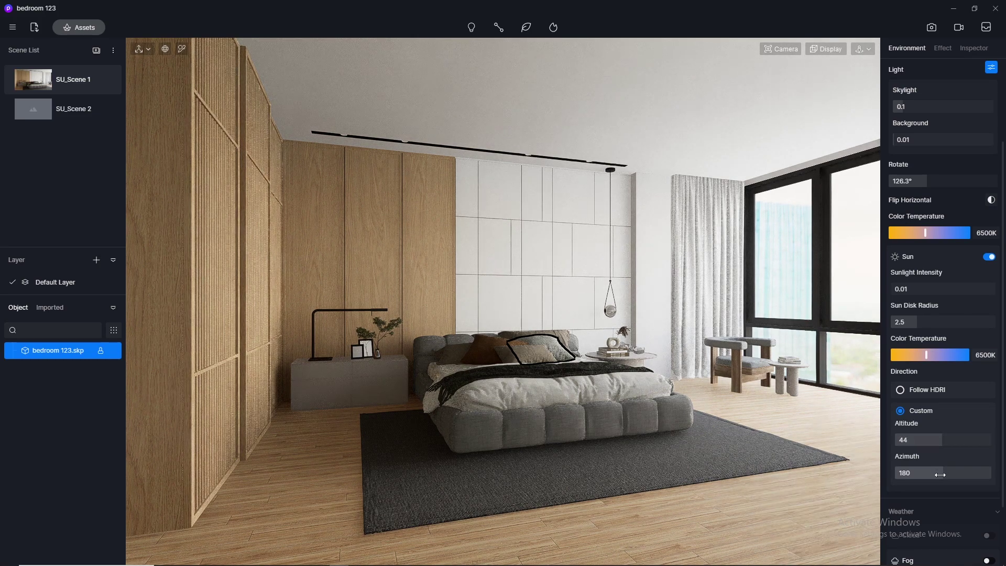
left_click_drag(940, 475, 912, 476)
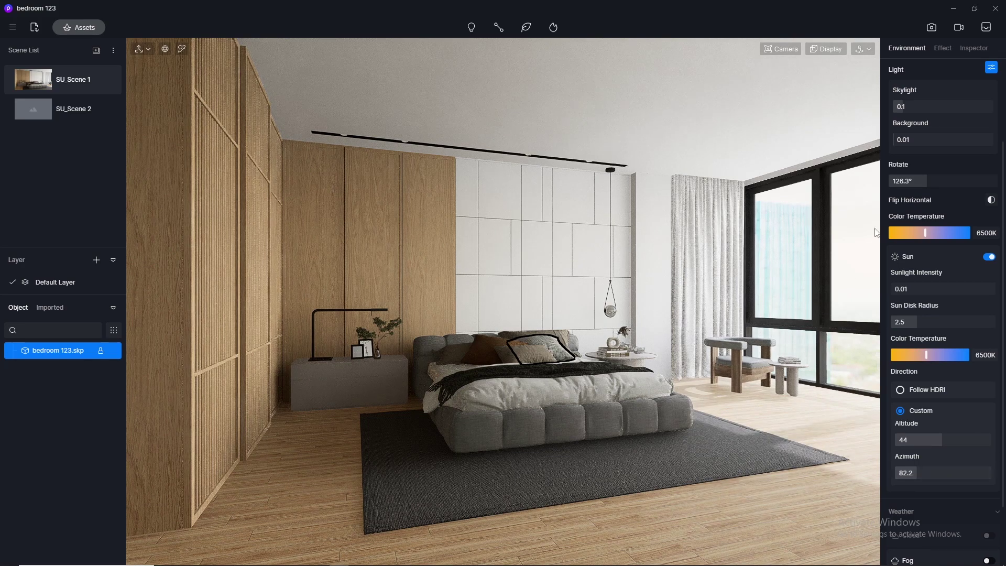
Enter image render mode and adjust the sun to an altitude of 21 and an azimuth of 76.3.
left_click(932, 28)
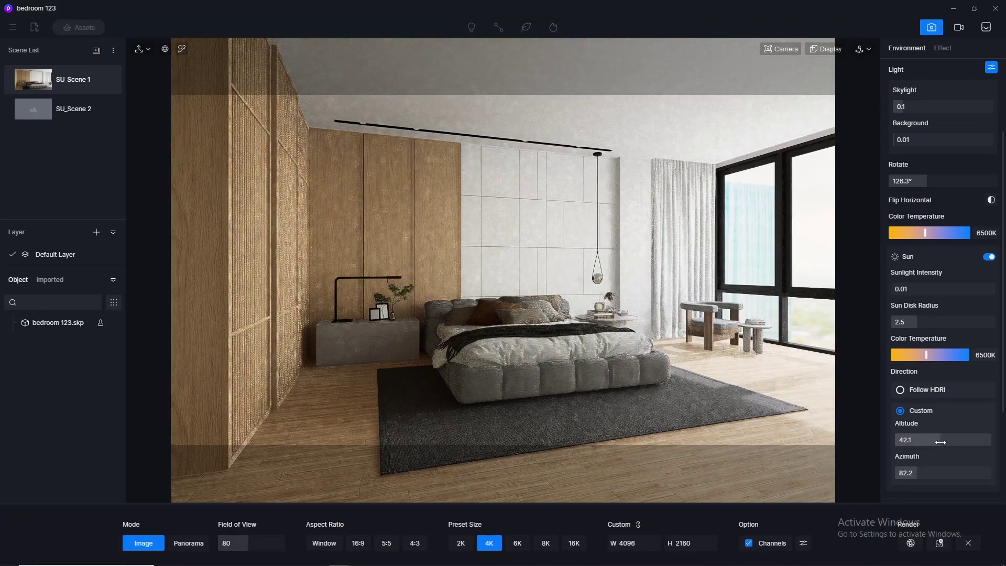
left_click_drag(941, 442, 918, 440)
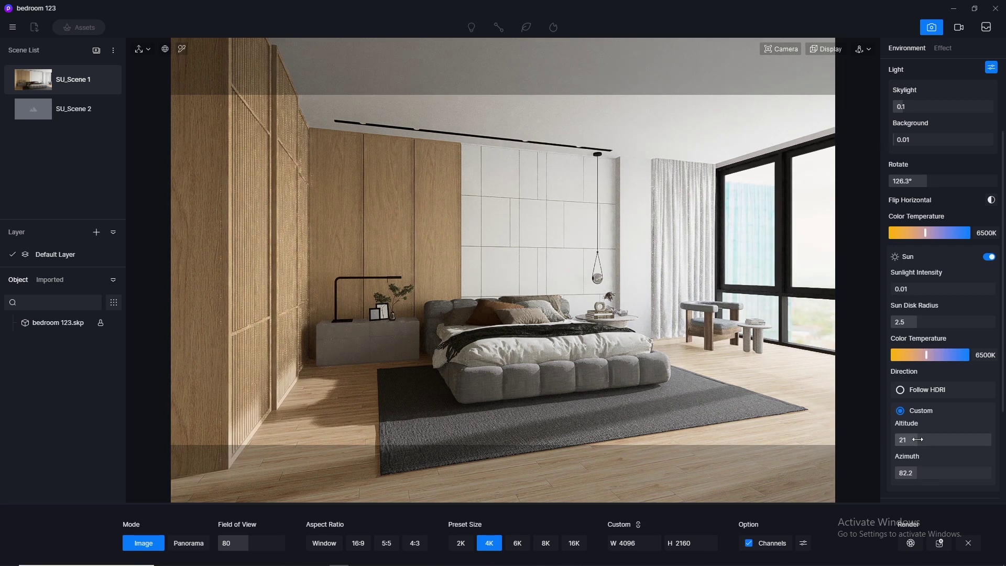
left_click_drag(918, 472, 917, 467)
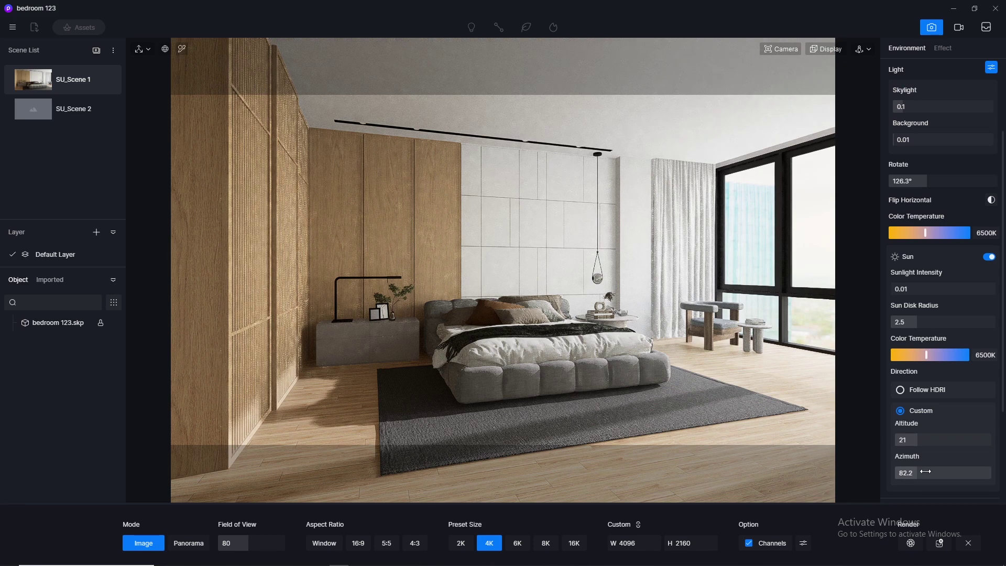
left_click_drag(925, 473, 916, 472)
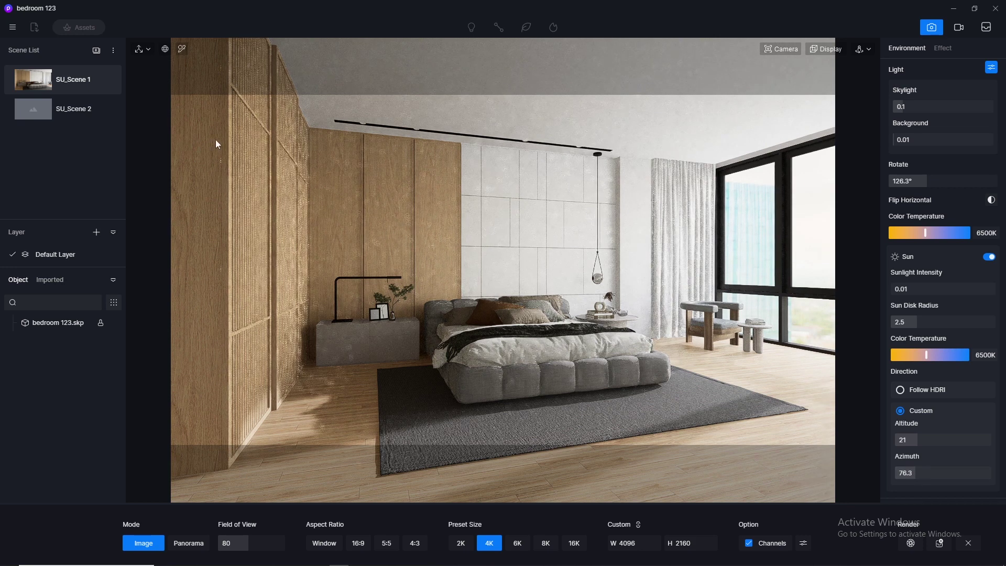
Update SU_Scene 1 with the current sun and sky lighting and save the project.
left_click(106, 81)
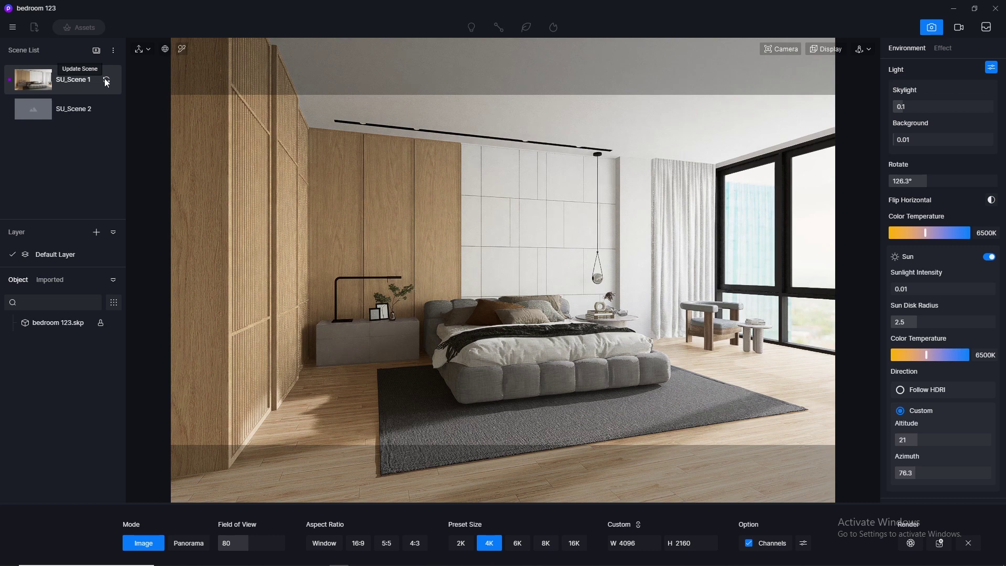
left_click(13, 27)
mouse_move(93, 49)
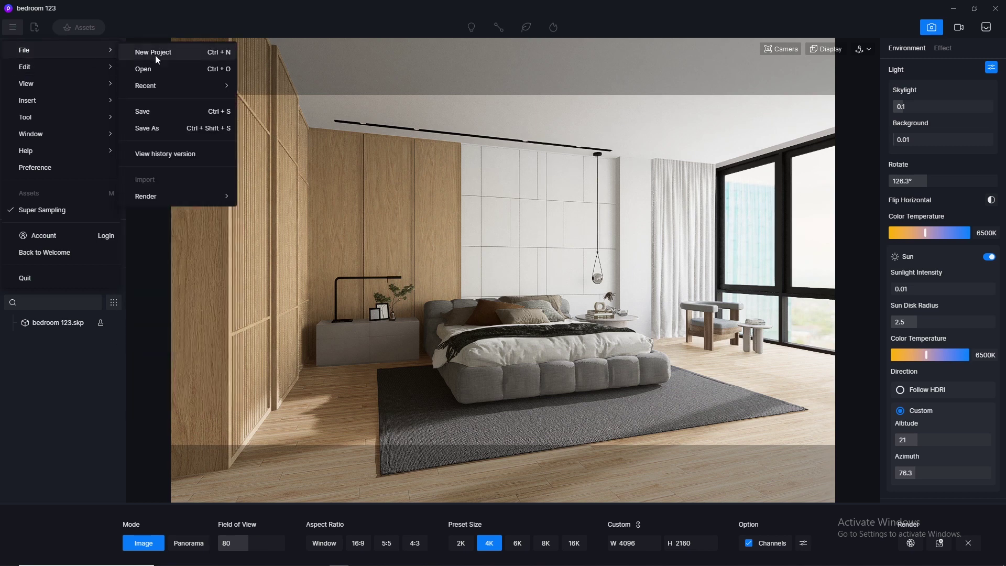
left_click(148, 114)
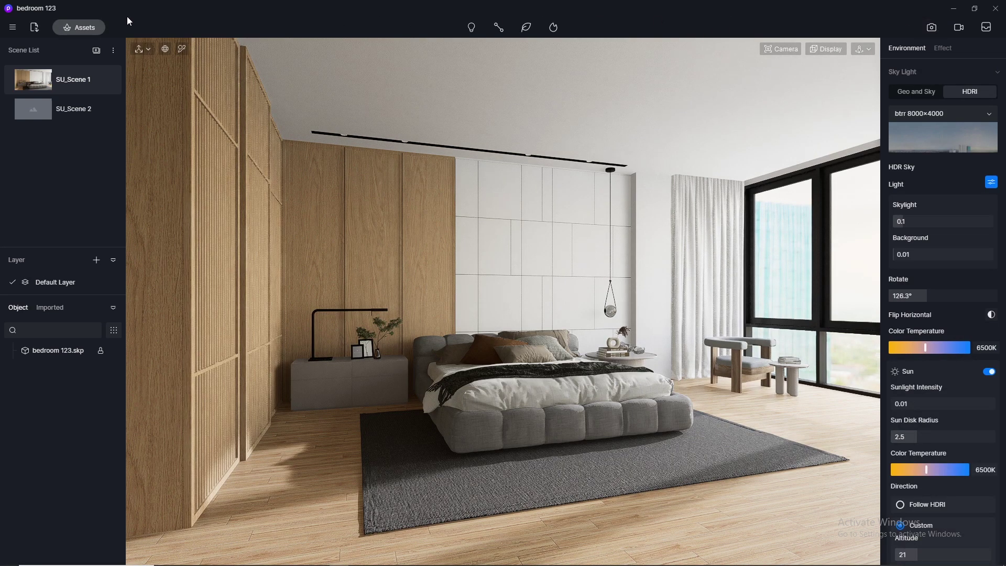
left_click(87, 32)
mouse_move(95, 73)
mouse_move(473, 34)
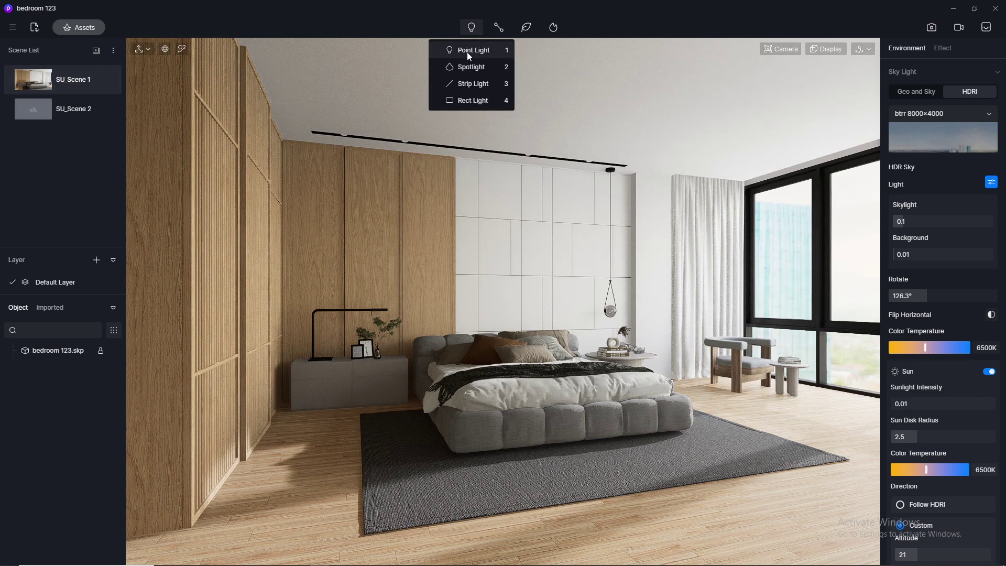
Reduce the camera's clipping distance and bring the black ceiling track's light fixtures into close view.
left_click(181, 50)
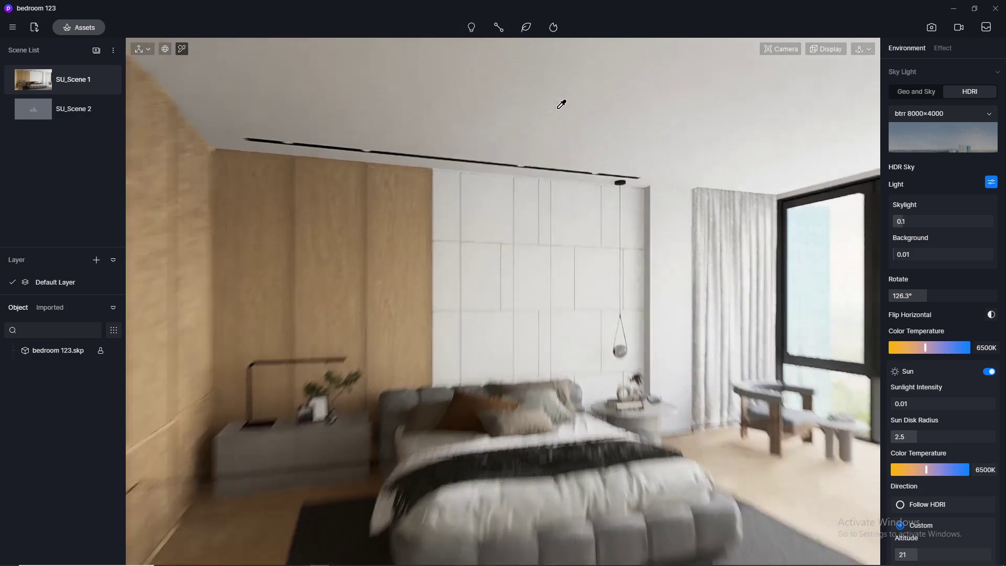
scroll(561, 105, "up", 1)
scroll(326, 144, "up", 5)
scroll(359, 160, "down", 2)
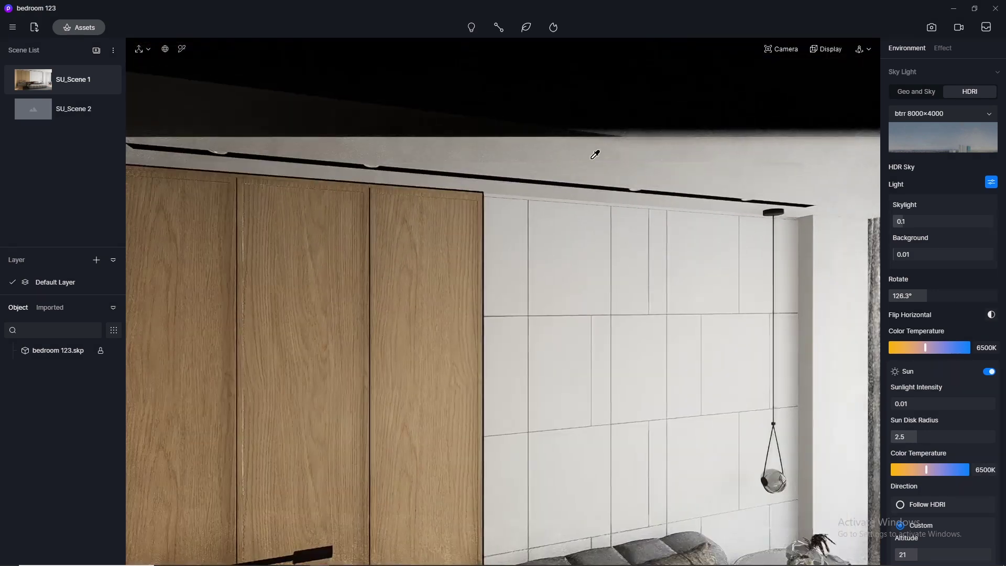
left_click(781, 49)
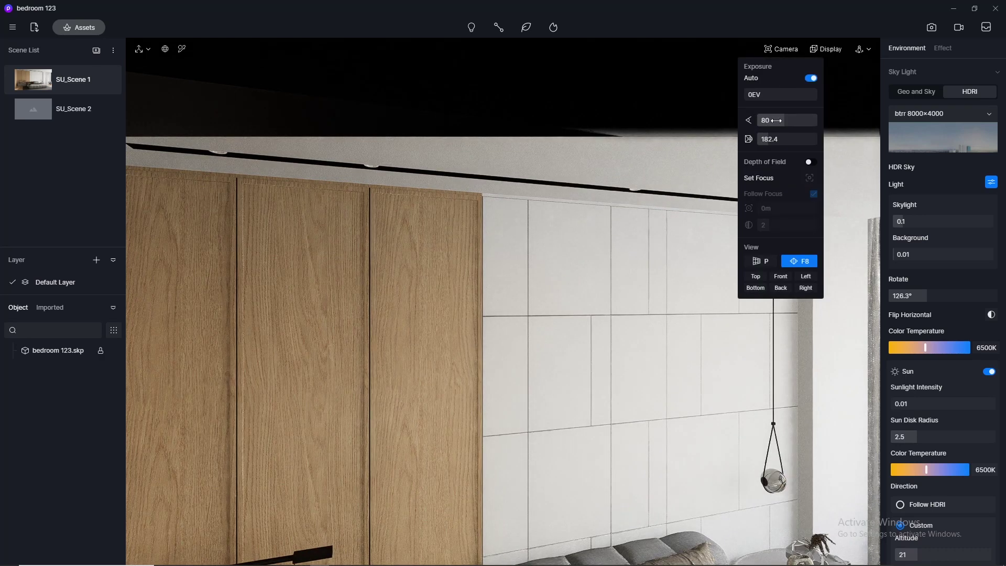
left_click_drag(774, 141, 545, 144)
right_click_drag(431, 218, 453, 51)
scroll(390, 147, "up", 3)
Pick the lens material of the ceiling track lights and make it emissive, using a color temperature of 3500.
left_click(182, 49)
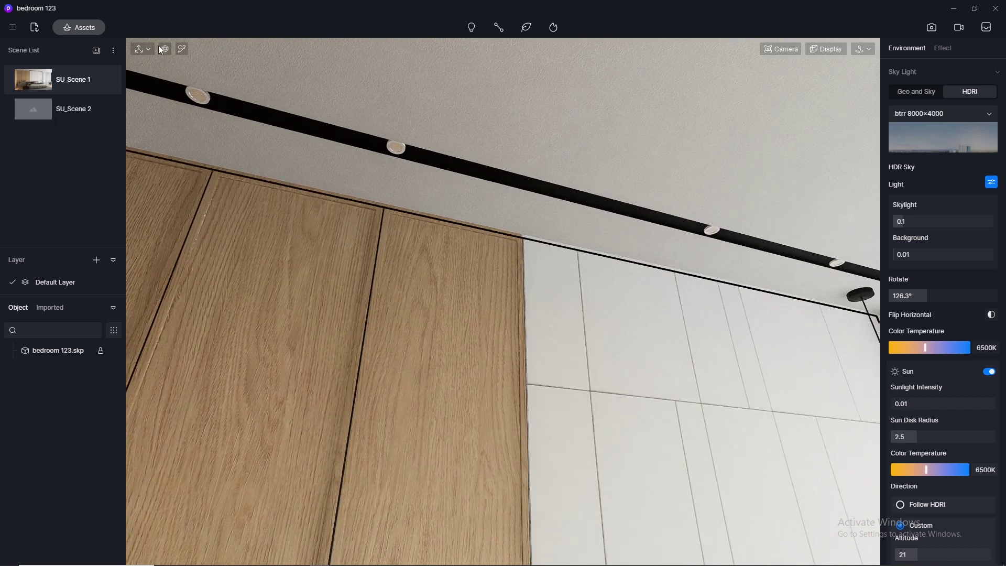
left_click(182, 50)
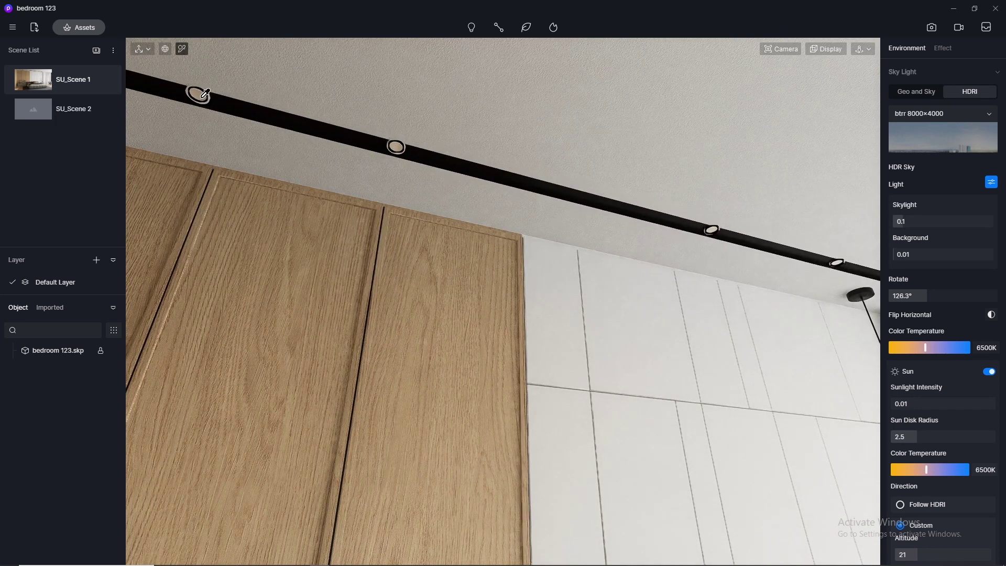
left_click(204, 95)
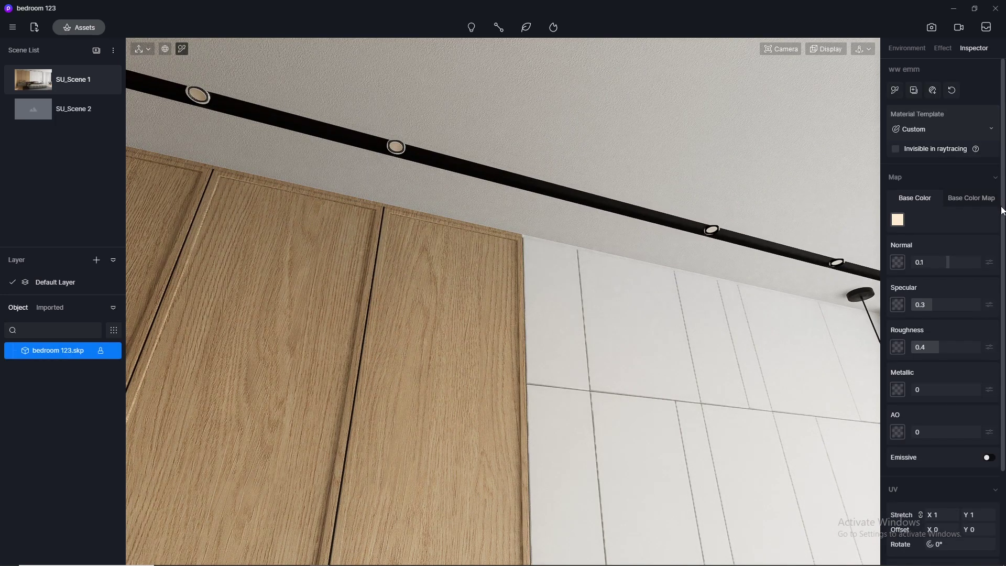
left_click_drag(1004, 212, 1001, 408)
left_click(989, 343)
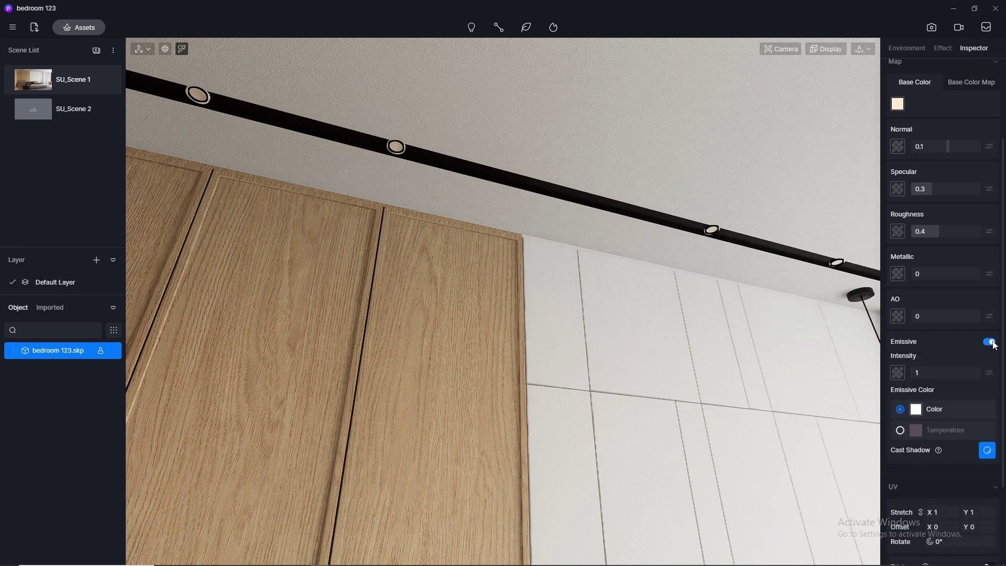
left_click(901, 431)
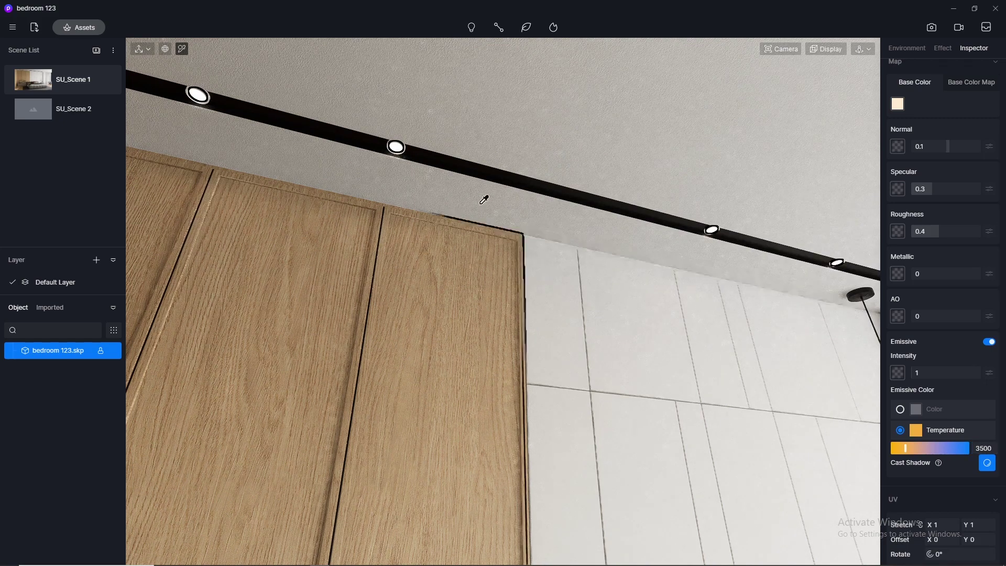
Make the magenta strip material behind the wood slats emissive with a color temperature of 3500, and return to SU_Scene 1.
scroll(484, 173, "down", 5)
middle_click_drag(405, 180, 672, 311)
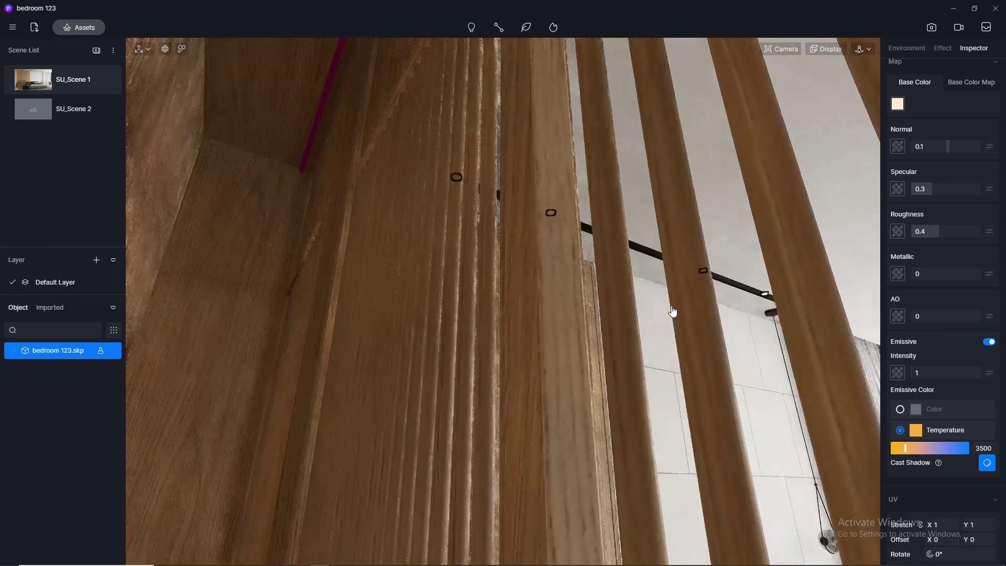
left_click(181, 49)
left_click(333, 89)
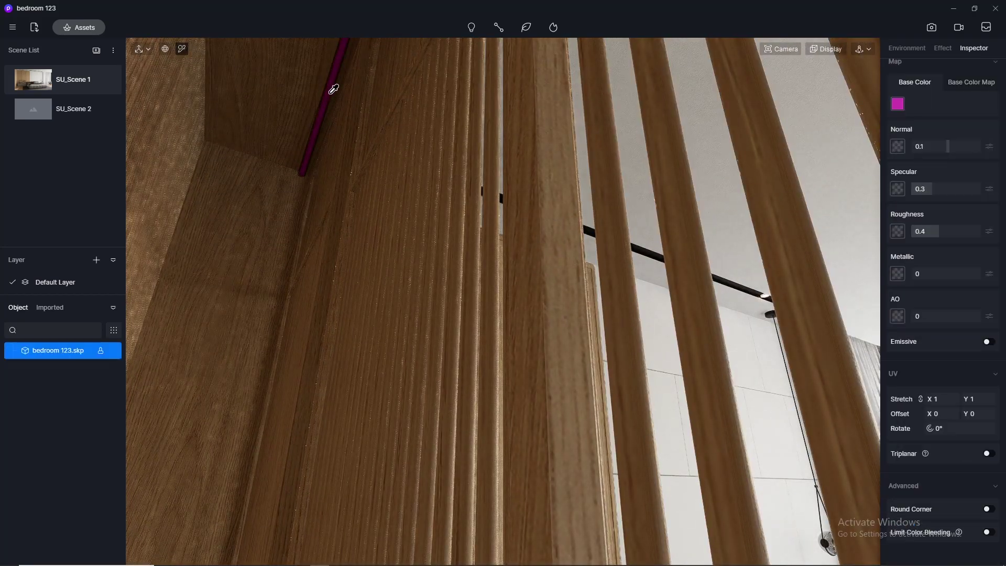
left_click(990, 342)
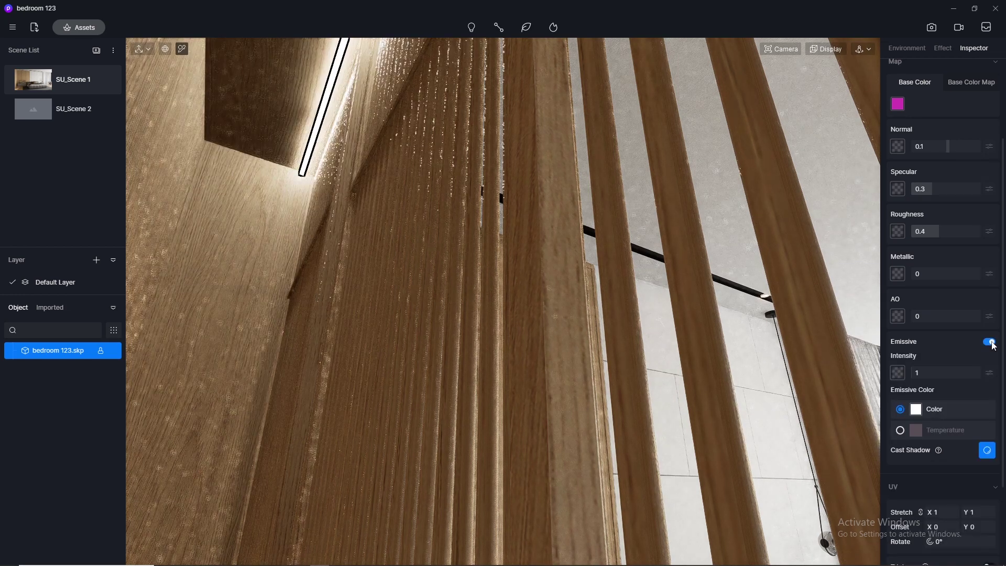
left_click(899, 430)
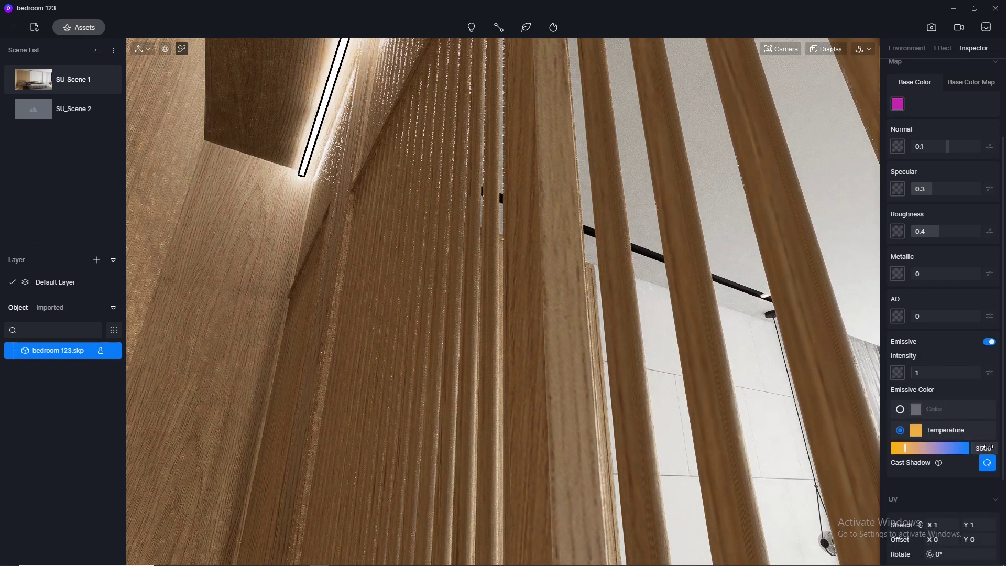
key("Return")
left_click(32, 82)
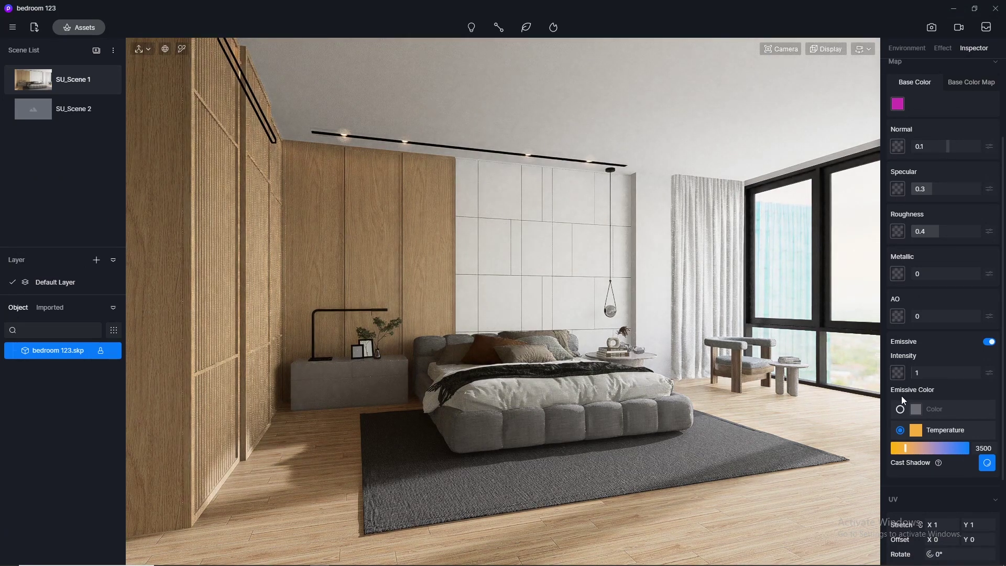
Try a higher emissive intensity on the strip material behind the wood slats and restore it to 1.
mouse_move(918, 373)
left_mouse_down()
mouse_move(927, 373)
mouse_move(915, 374)
left_mouse_up()
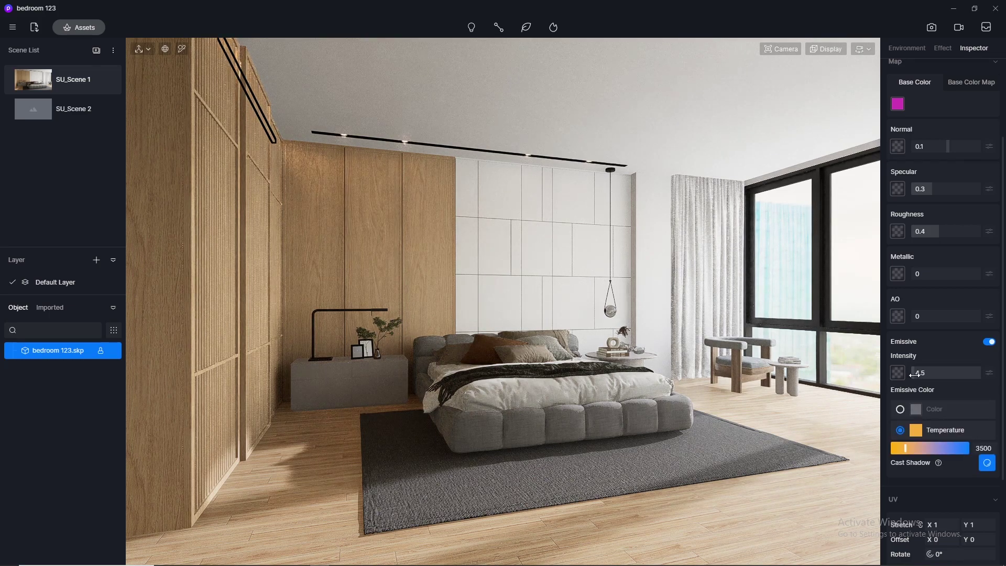
left_click(920, 374)
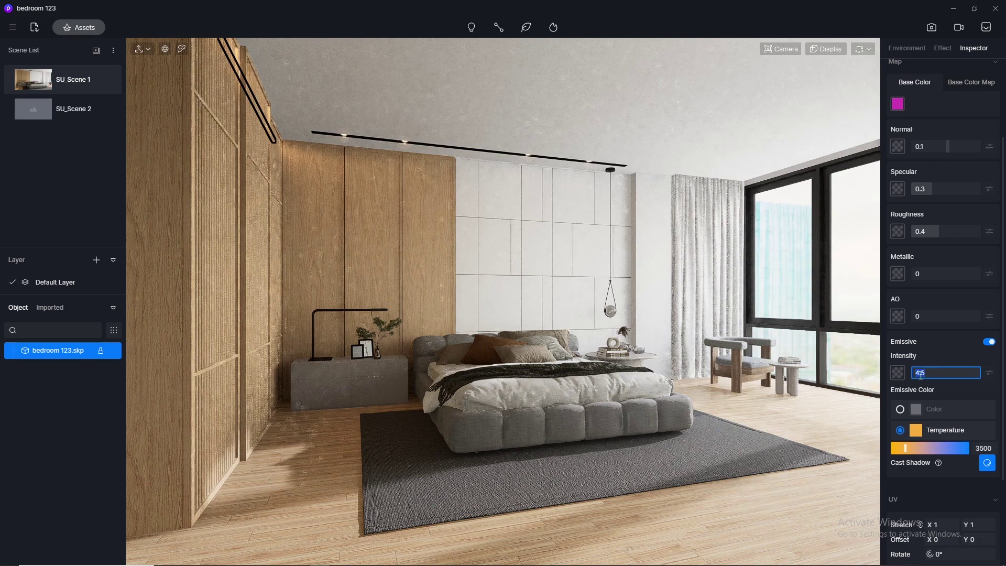
type("1")
key("Return")
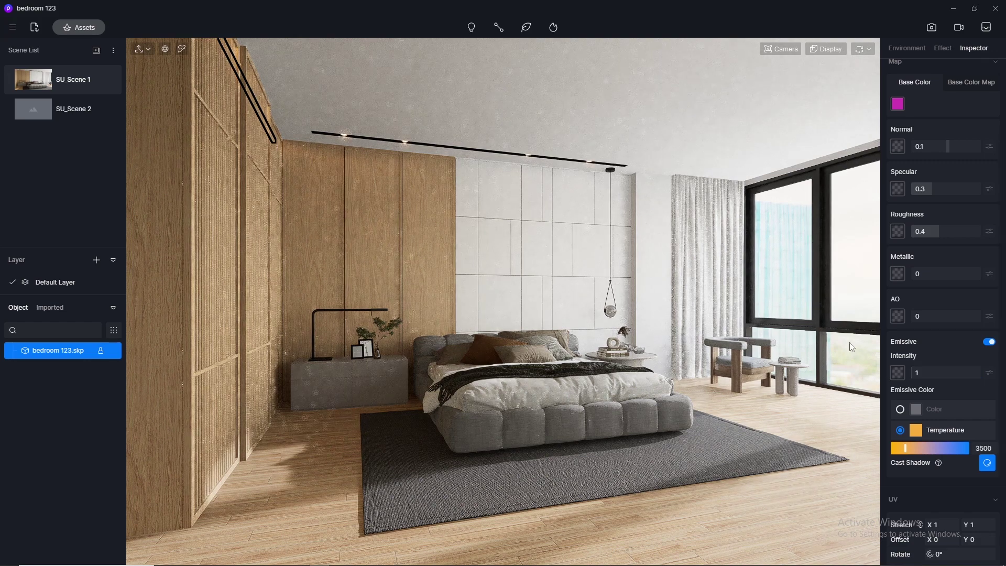
Place a spotlight under the first ceiling track fixture, above the desk lamp, and select it.
left_click(471, 26)
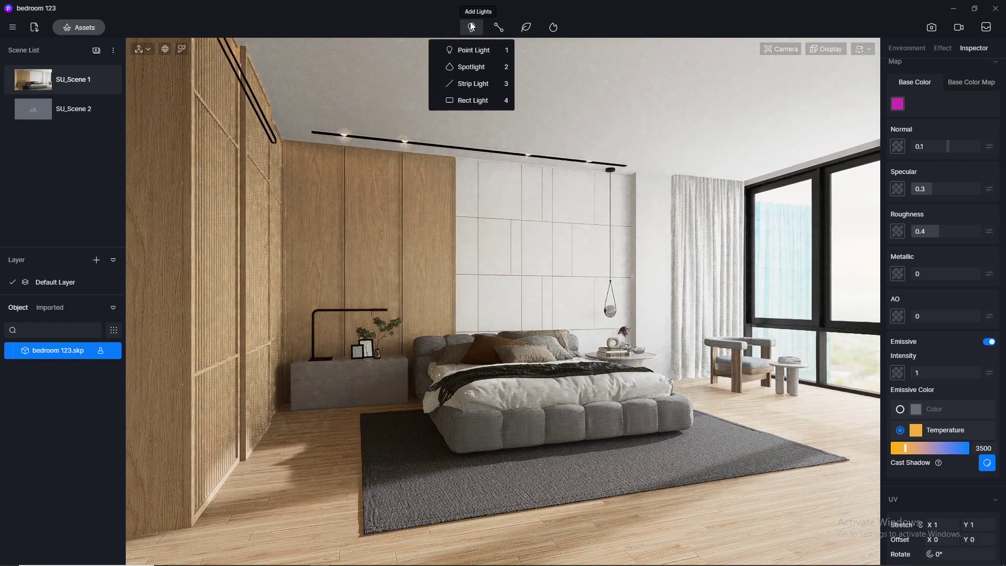
left_click(466, 55)
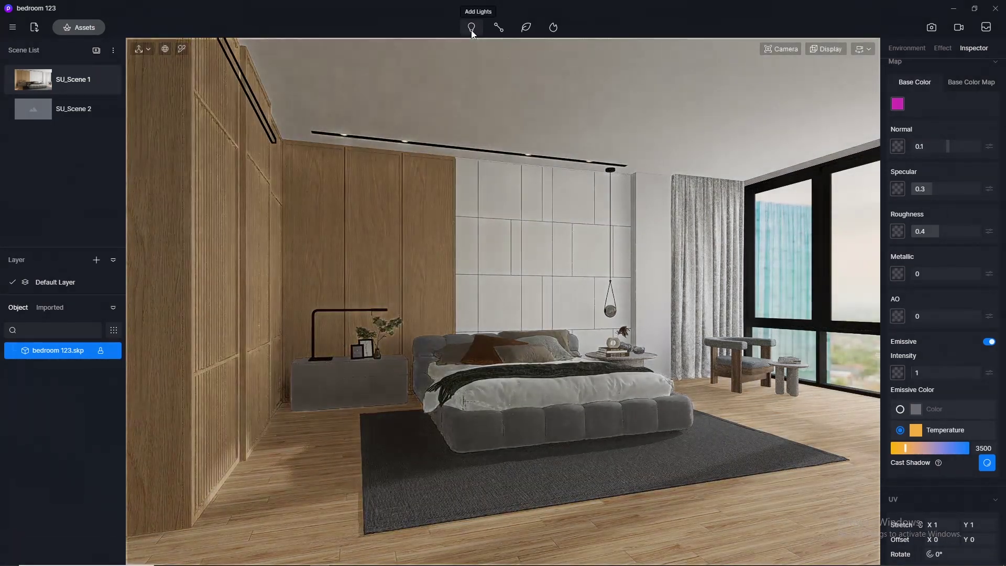
left_click(471, 32)
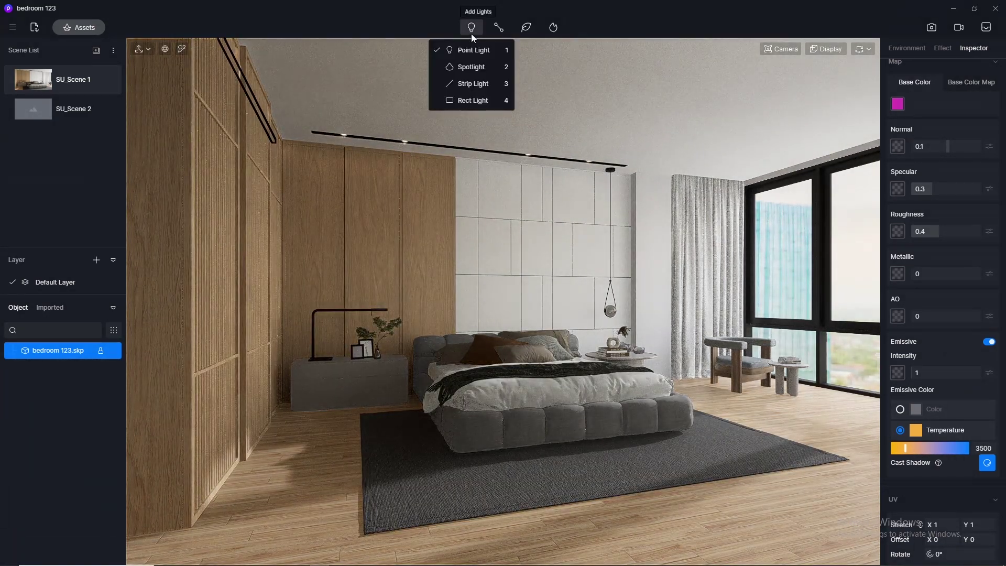
left_click(472, 67)
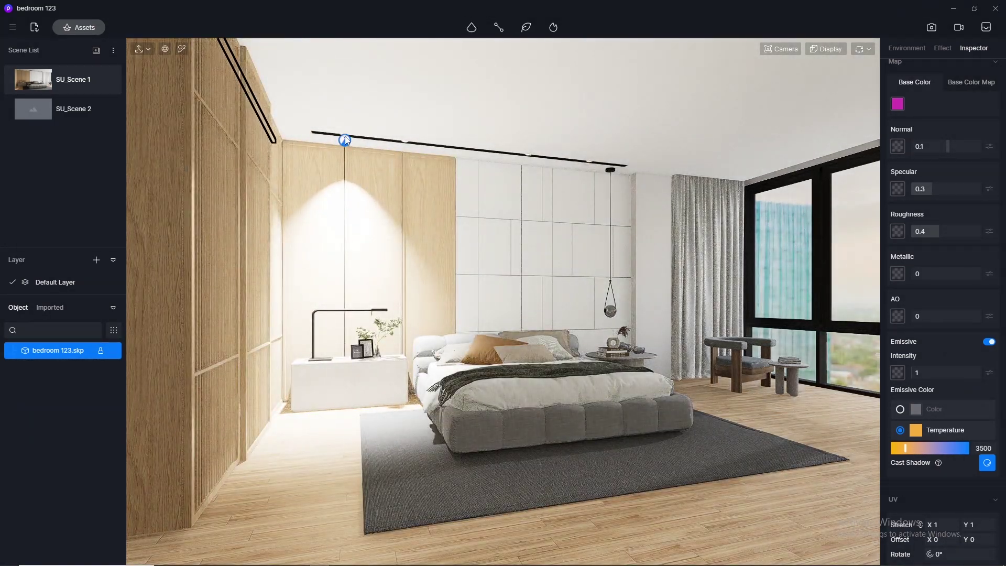
left_click(346, 139)
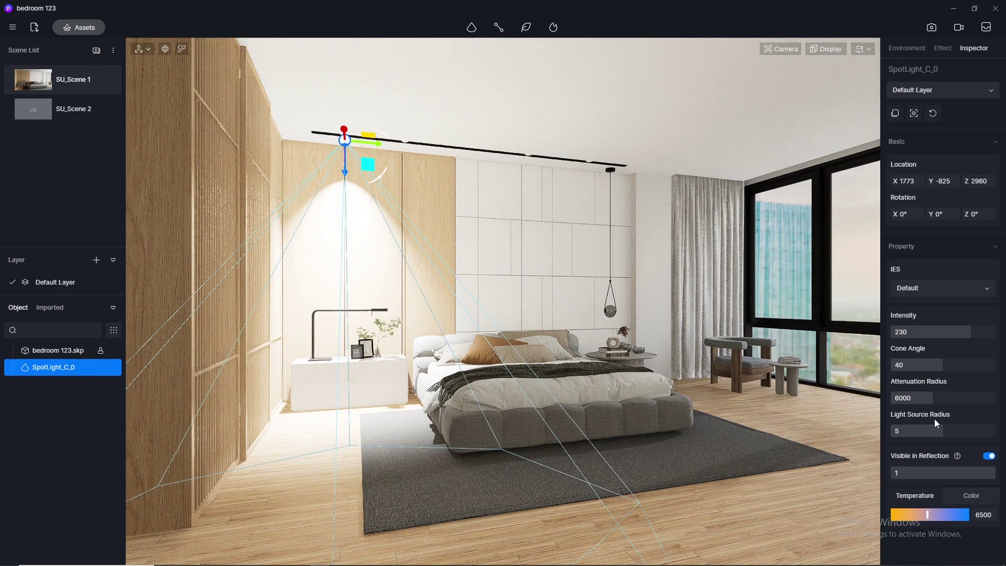
Give the spotlight an attenuation radius of 3083, intensity 1 and temperature 3500, and copy it to the track's second and third fixtures.
left_click_drag(925, 398, 912, 396)
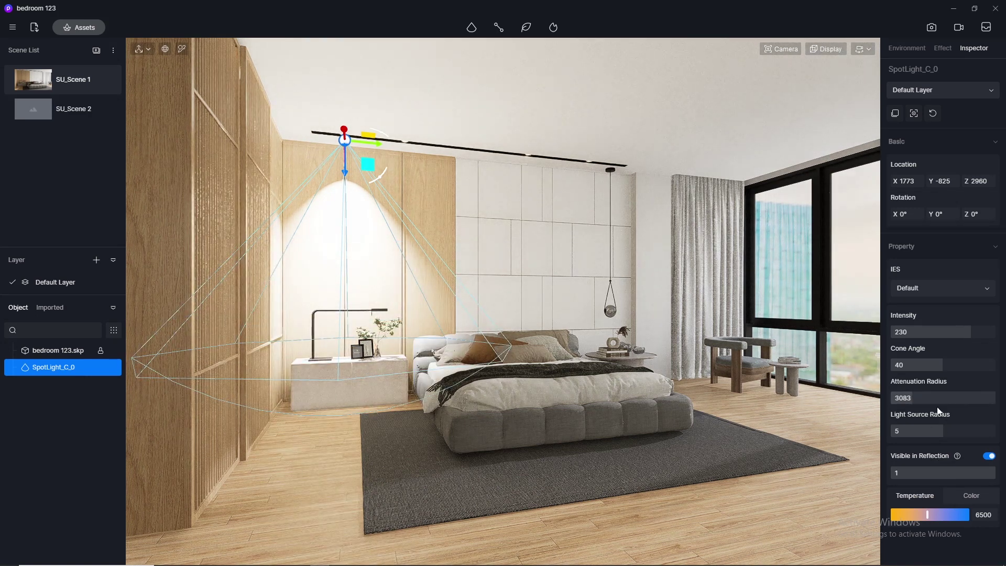
left_click(924, 333)
key("Return")
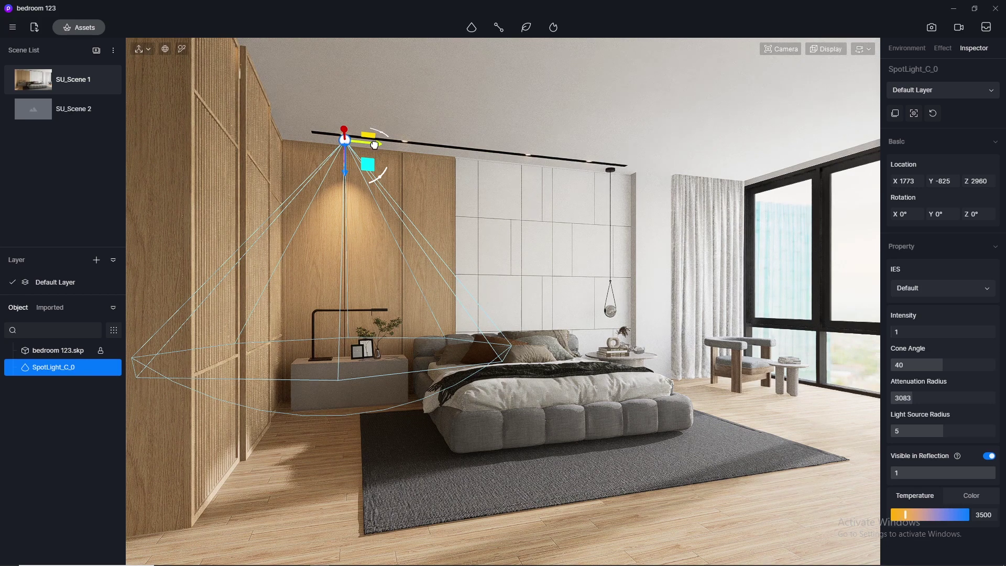
left_click_drag(377, 149, 439, 154)
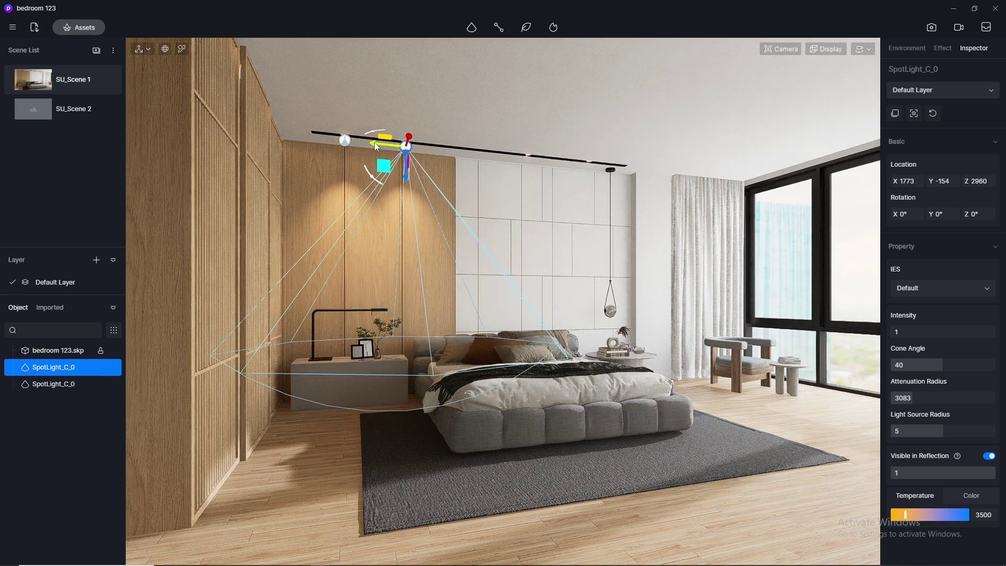
left_click_drag(374, 142, 502, 170)
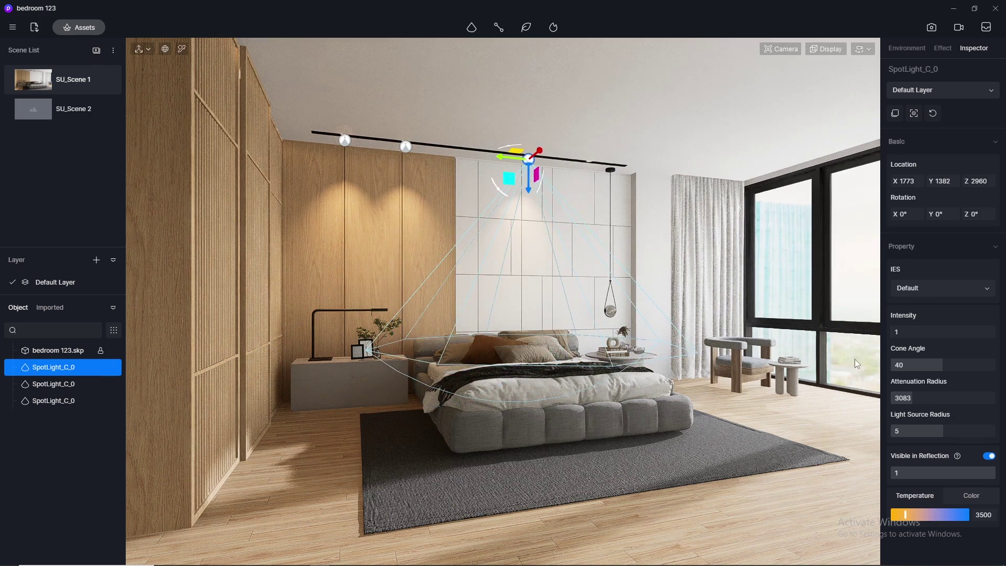
Set the third spotlight's intensity to 2.5 and copy it along the track to the fourth fixture.
left_click(911, 332)
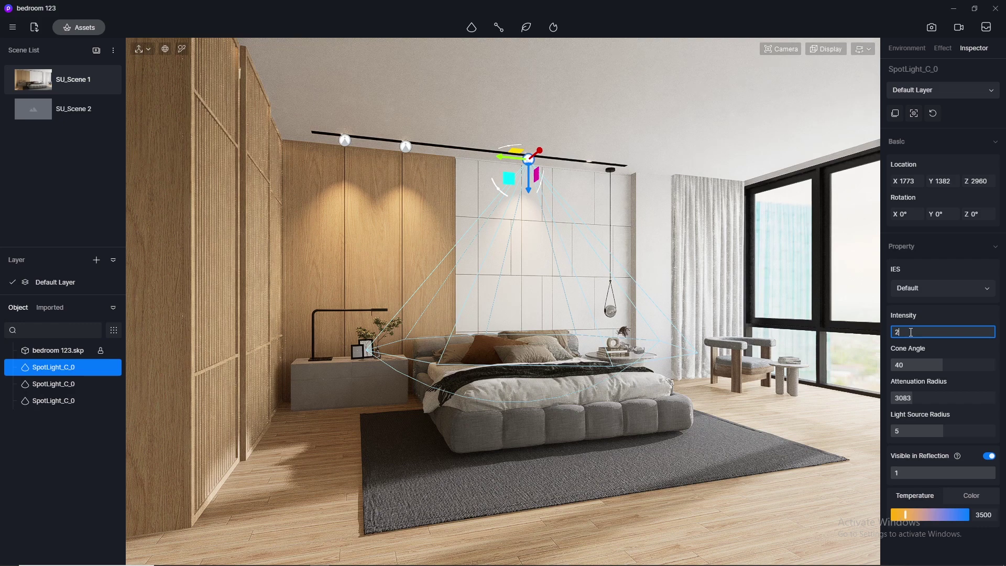
key("Return")
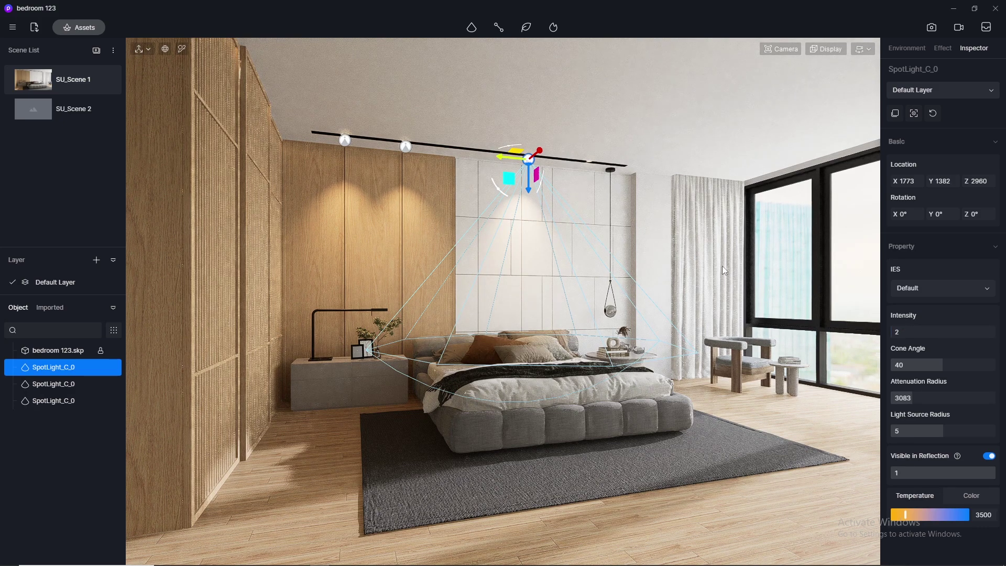
left_click(908, 333)
type(".")
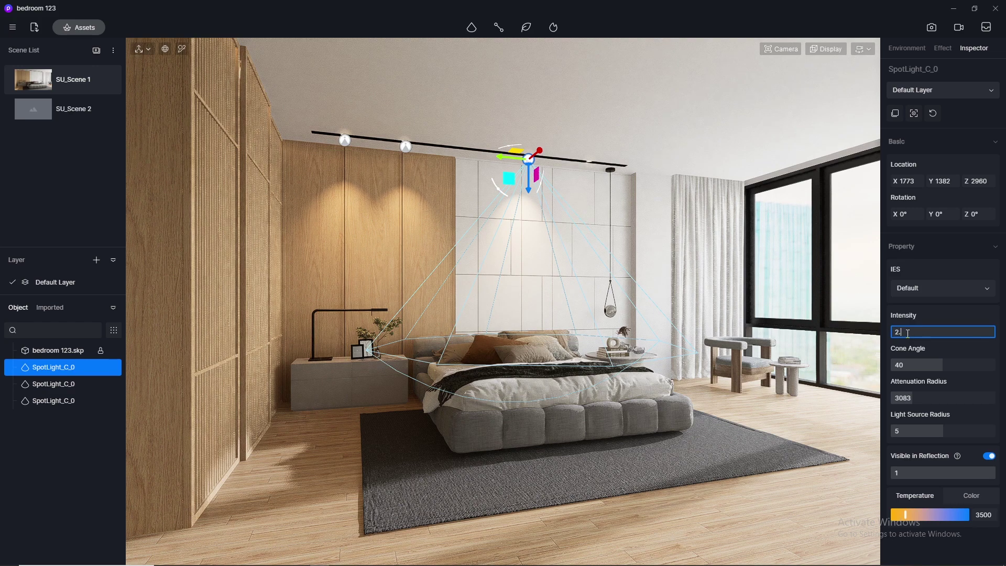
type("5")
key("Return")
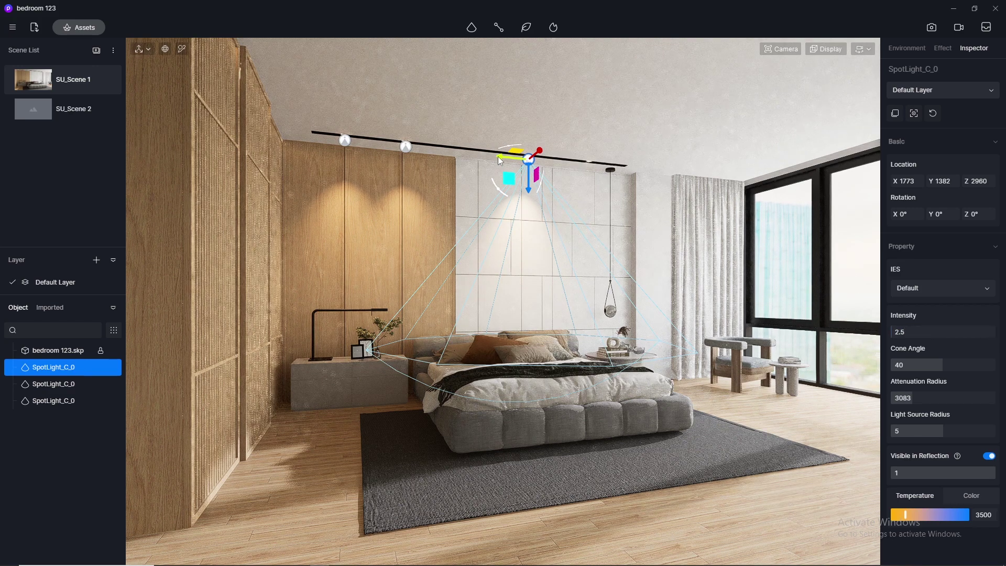
left_click_drag(501, 159, 566, 163)
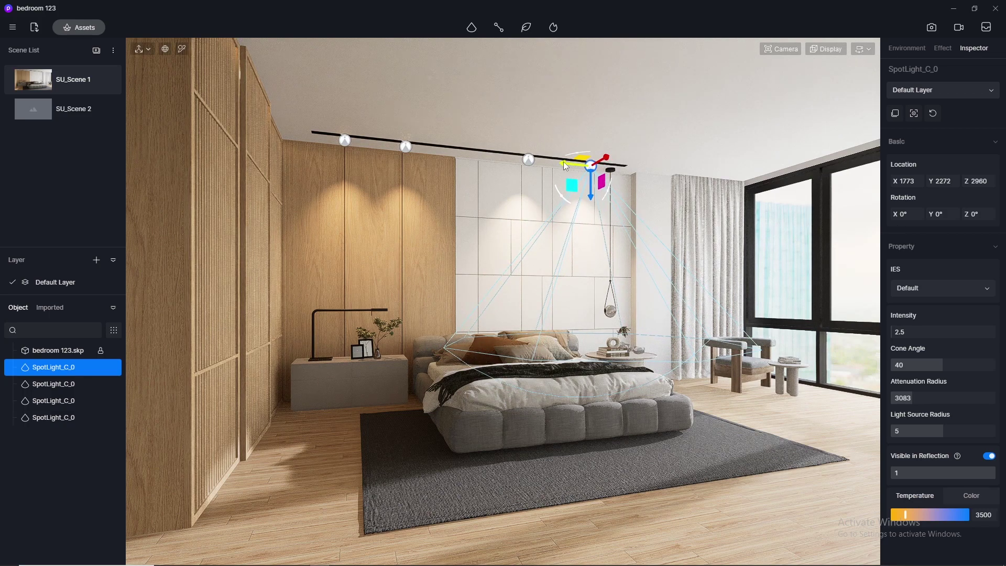
left_click(804, 424)
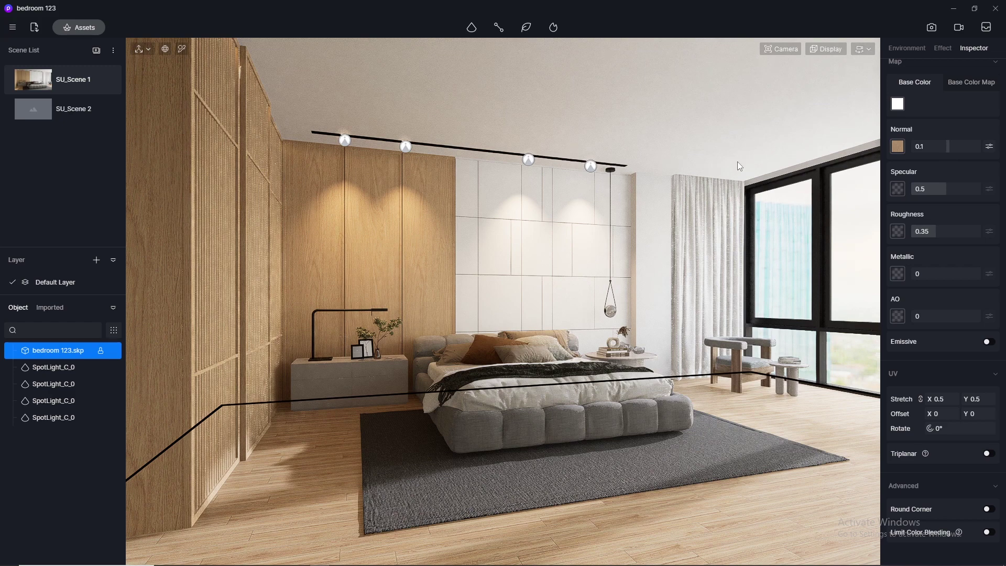
Set the camera's clipping distance to 0.
scroll(737, 162, "up", 1)
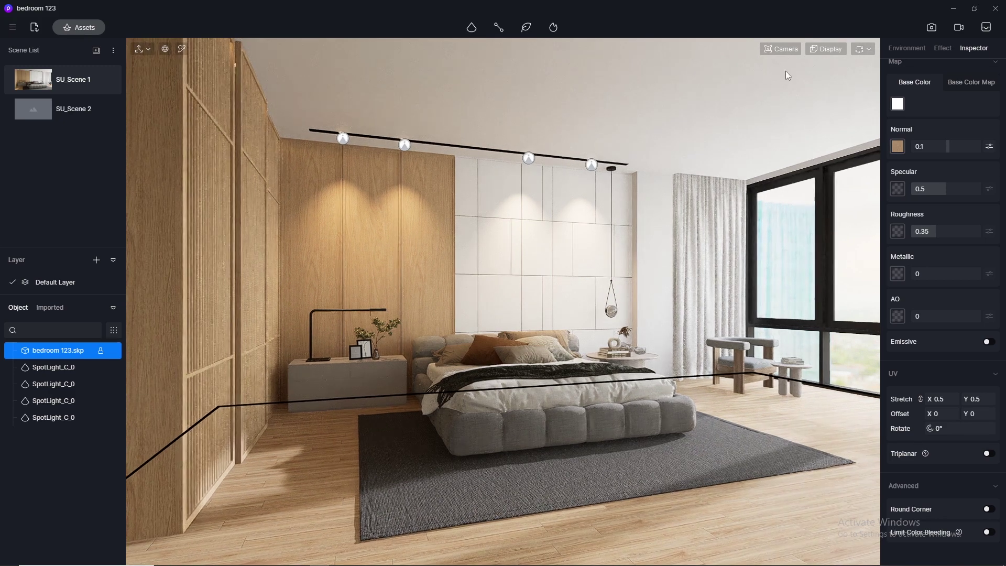
left_click(779, 49)
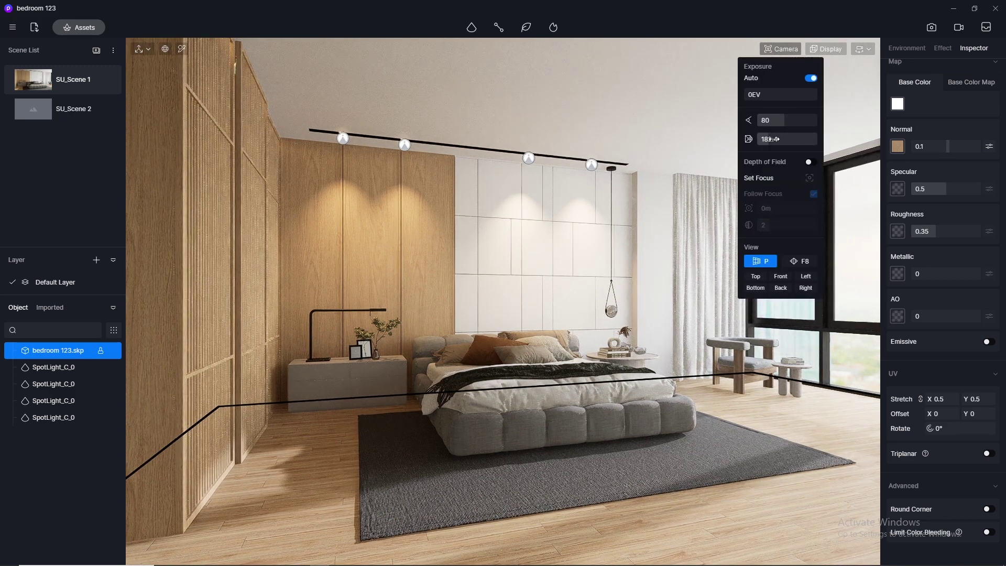
left_click_drag(770, 139, 604, 220)
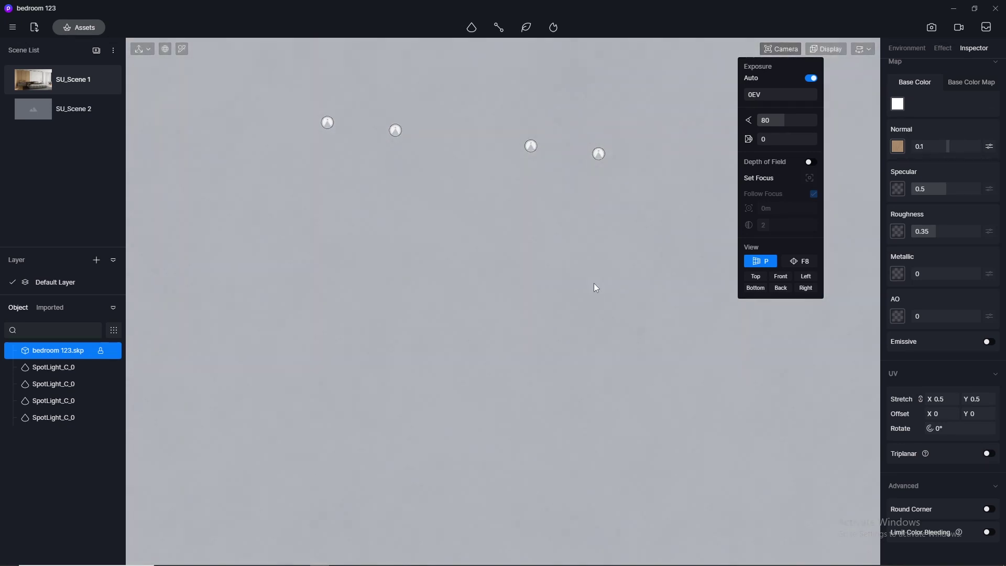
Switch the viewport navigation to Orbit and frame the green ceiling strip beside the curtain.
left_click(863, 49)
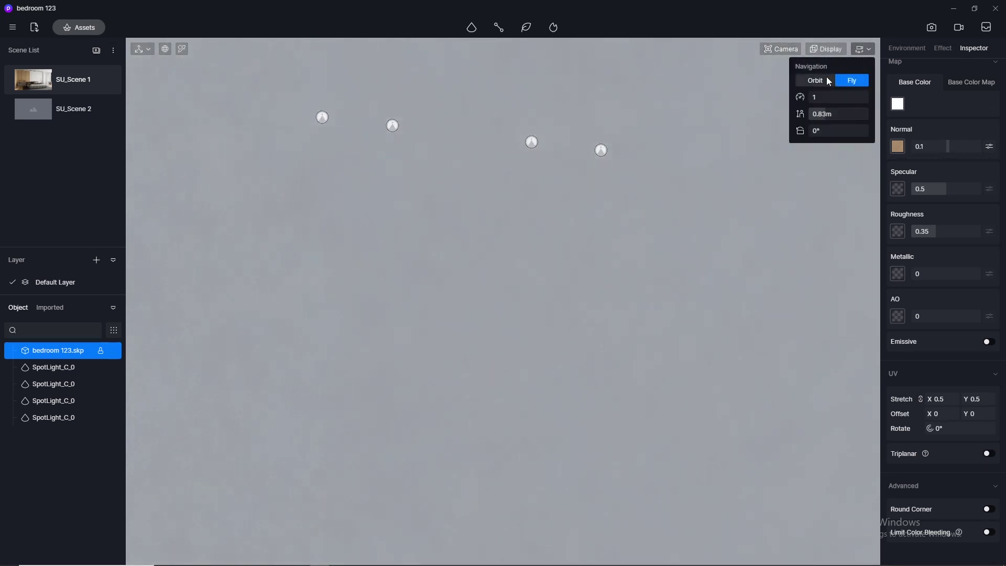
left_click(816, 80)
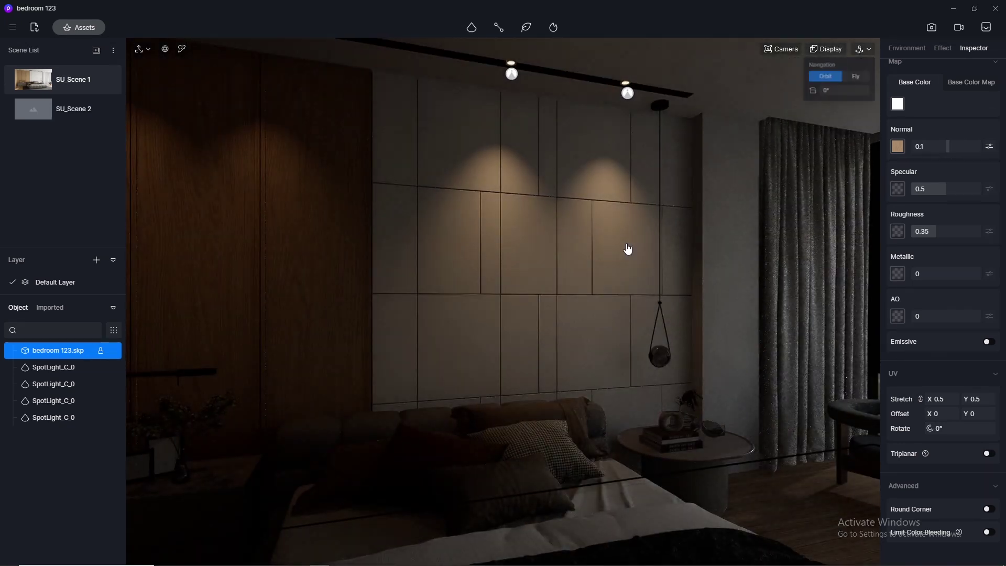
right_click_drag(626, 245, 521, 241)
scroll(658, 191, "up", 3)
right_click_drag(658, 191, 425, 244)
Pick the green ceiling strip's material and make it emissive with a color temperature of 3500.
left_click(179, 49)
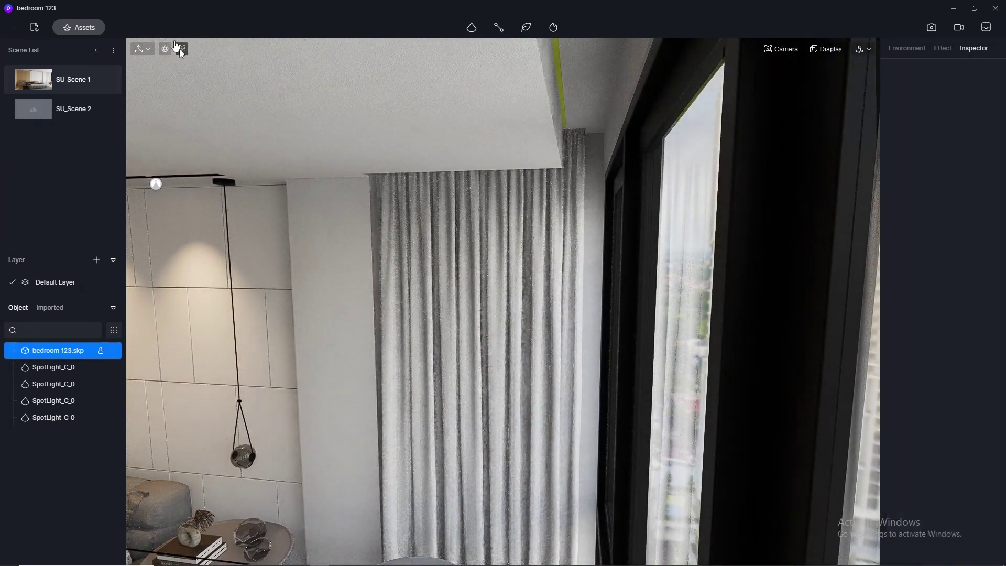
left_click(575, 89)
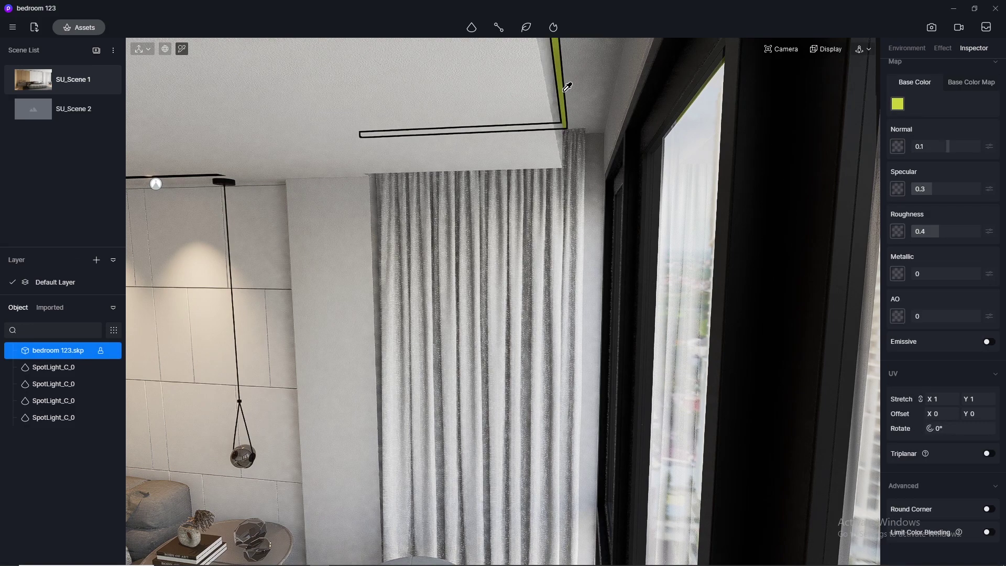
left_click(989, 342)
left_click(900, 431)
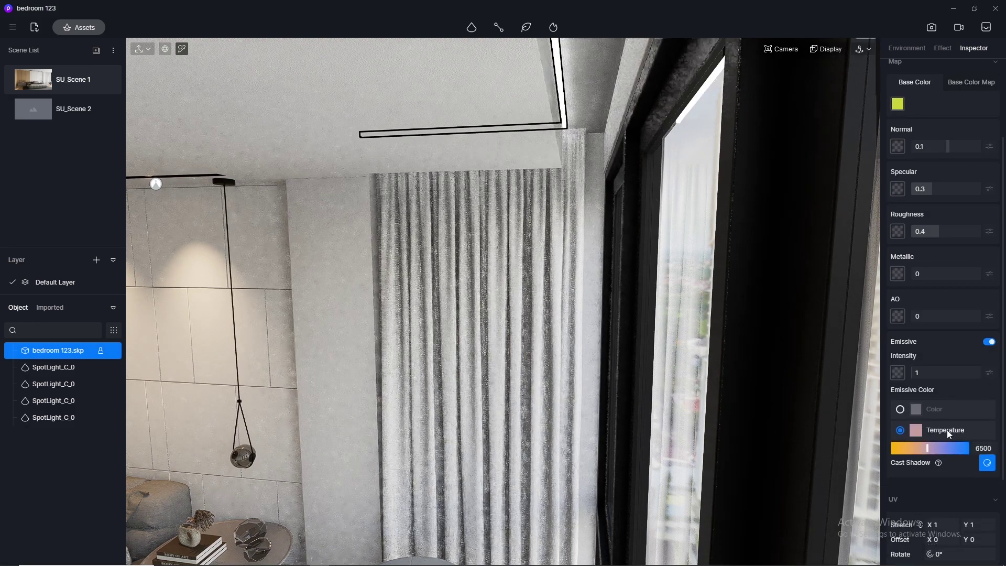
left_click(987, 449)
type("3")
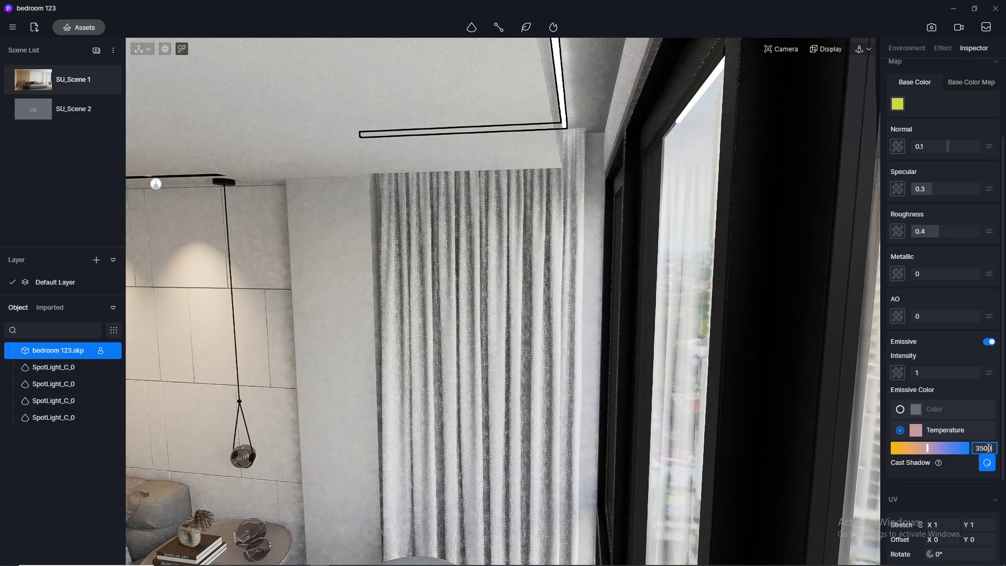
type("500")
key("Return")
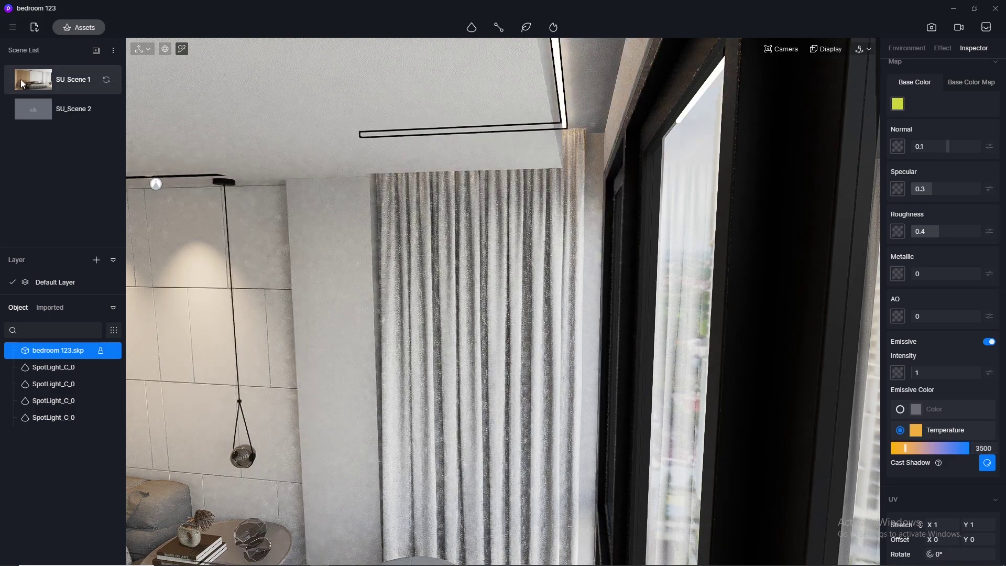
Return to the SU_Scene 1 view and set the ceiling strip's emissive intensity to 5.
left_click(21, 80)
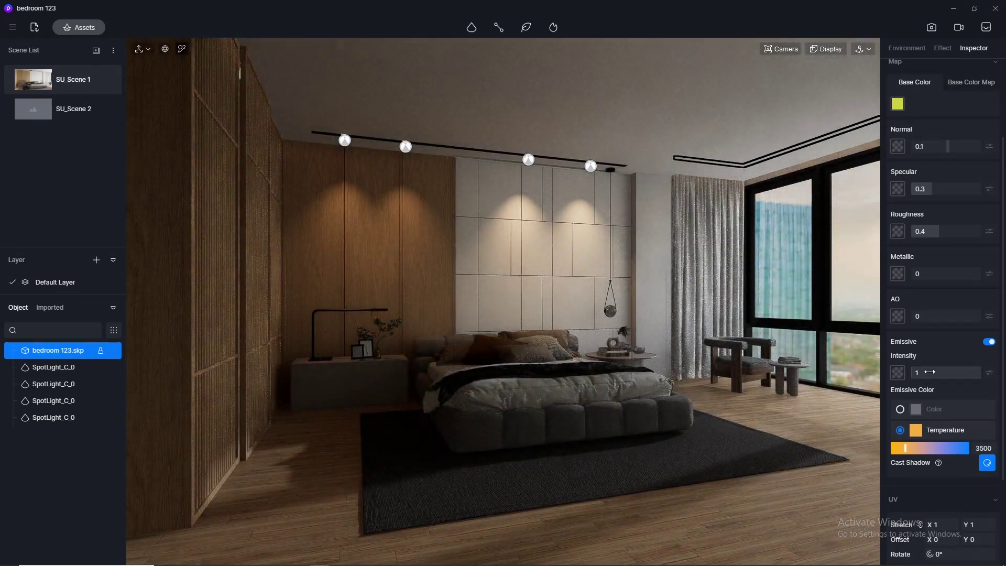
left_click(930, 372)
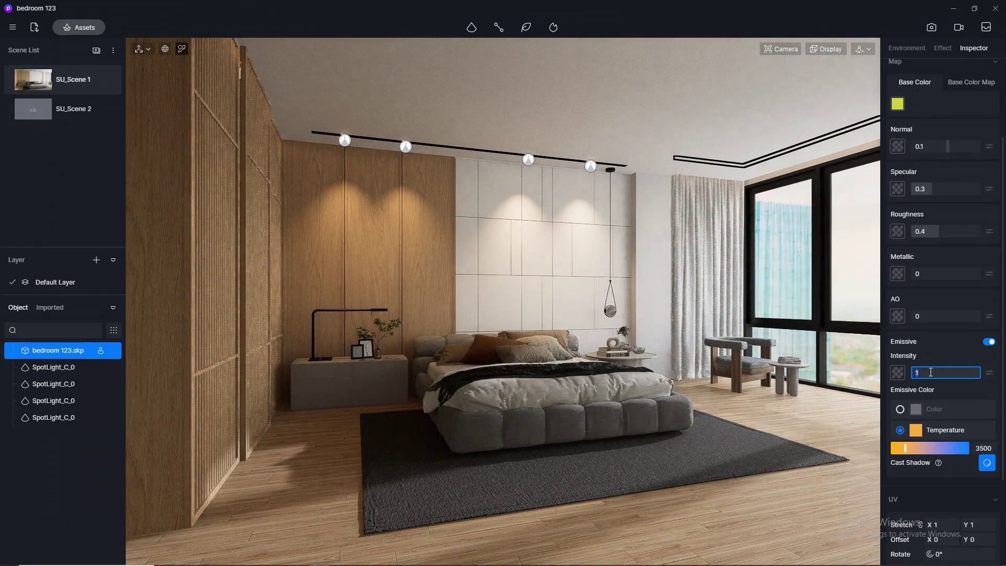
type("5")
key("Return")
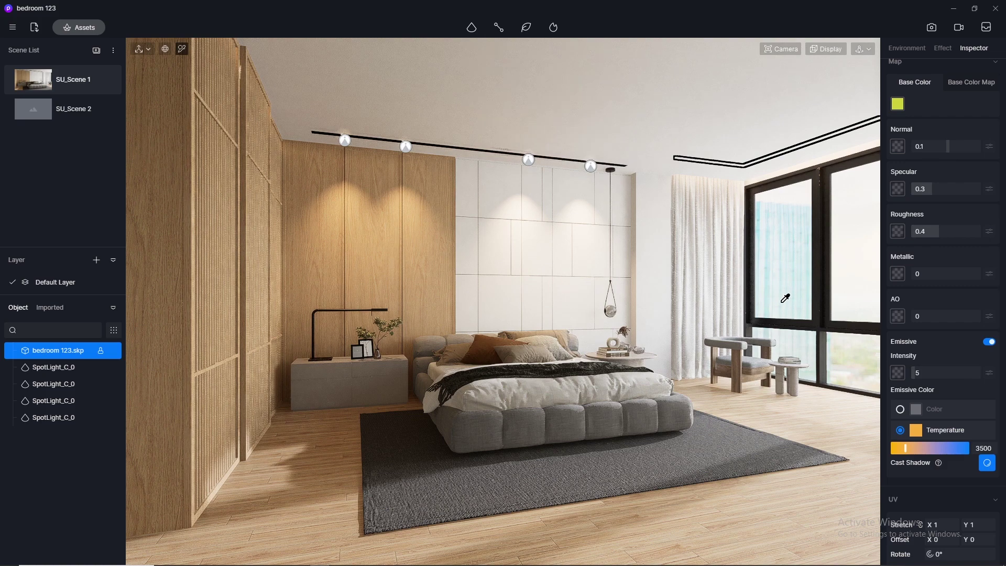
Render a still image at the 4K preset size without channels, saving it as a PNG in the image folder.
left_click(931, 28)
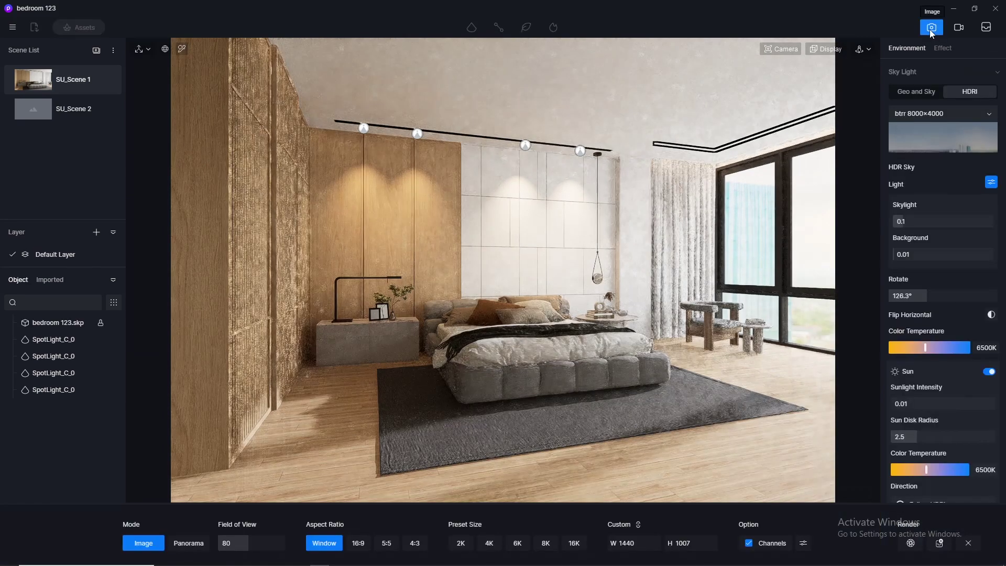
left_click(748, 543)
left_click(489, 543)
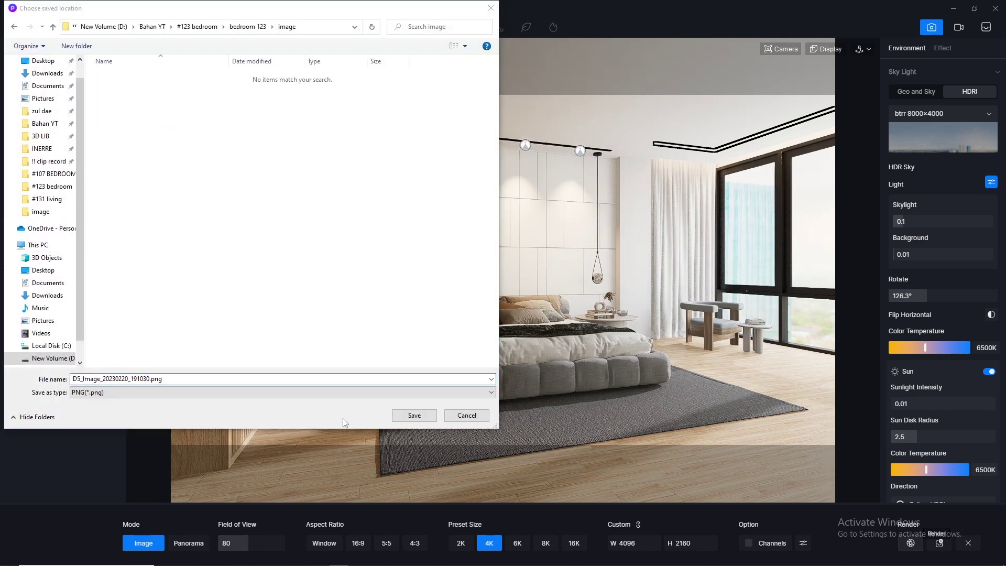
left_click(415, 417)
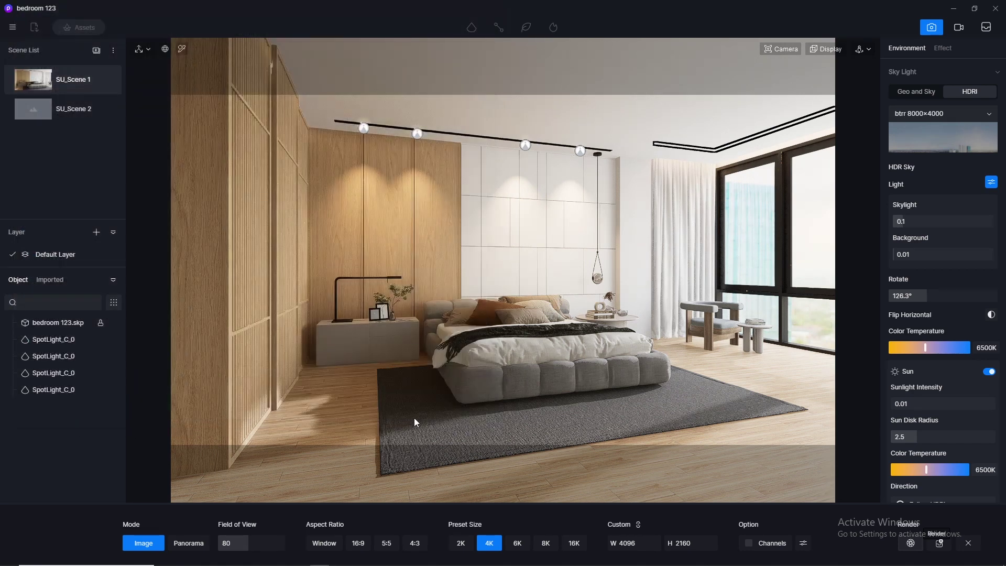